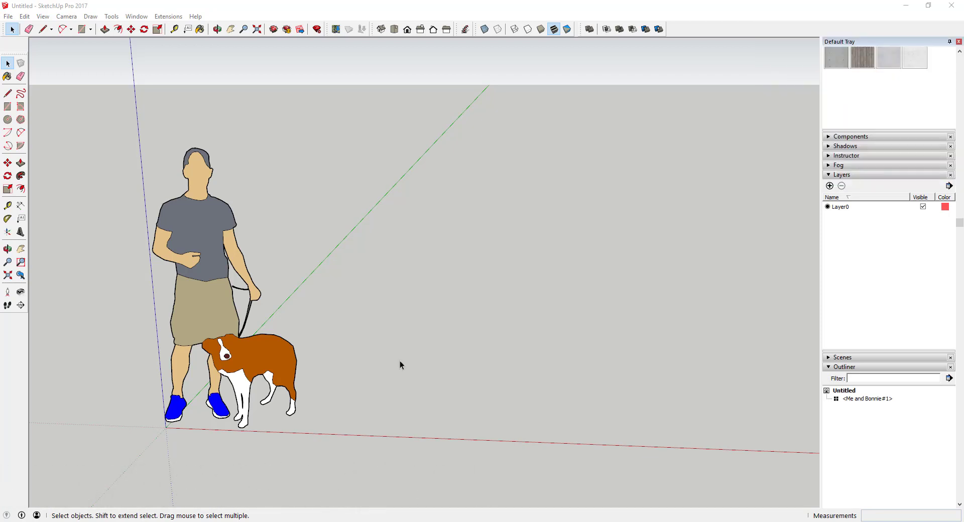
middle_click_drag(387, 340, 390, 351)
scroll(368, 345, "down", 3)
scroll(418, 352, "up", 3)
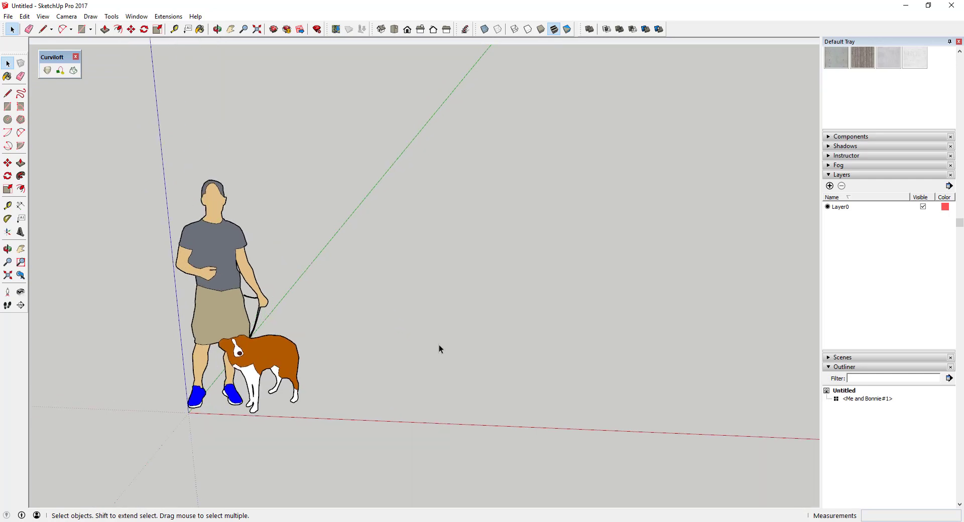
key("c")
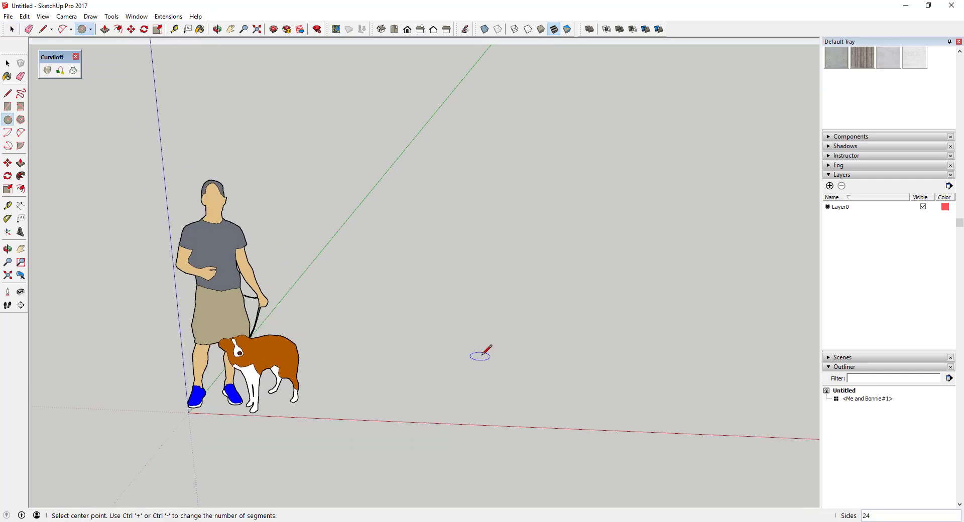
left_click(482, 355)
key("space")
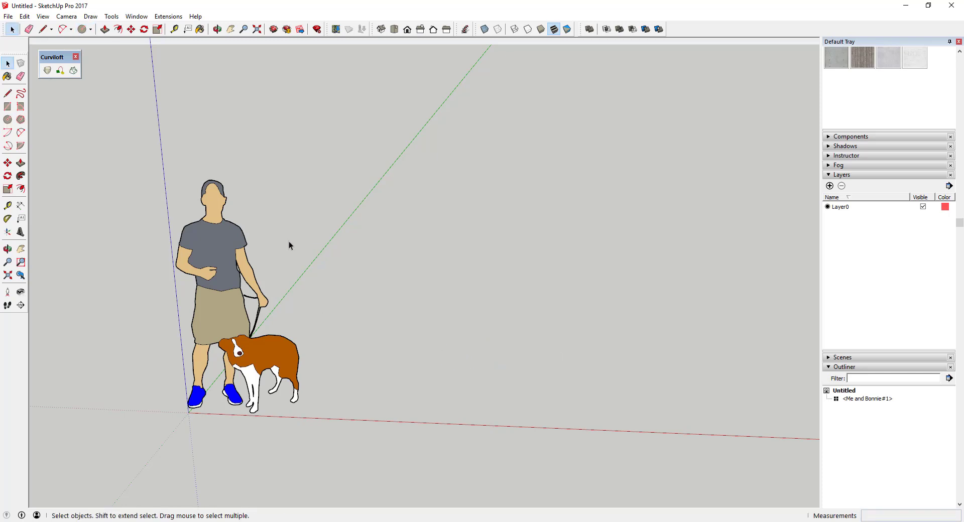
key("e")
Draw a circle with a radius of about 3' 3/8" flat on the ground beside the man and dog
key("c")
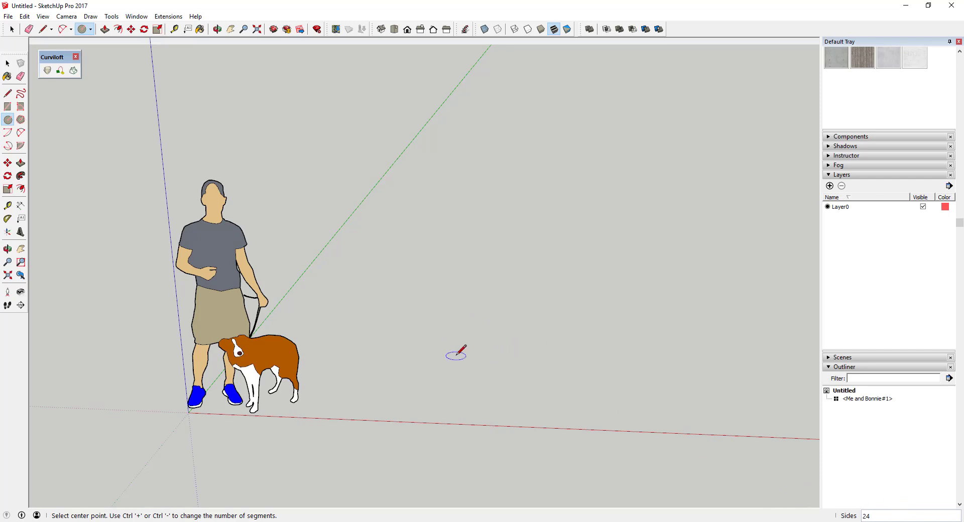
left_click(478, 347)
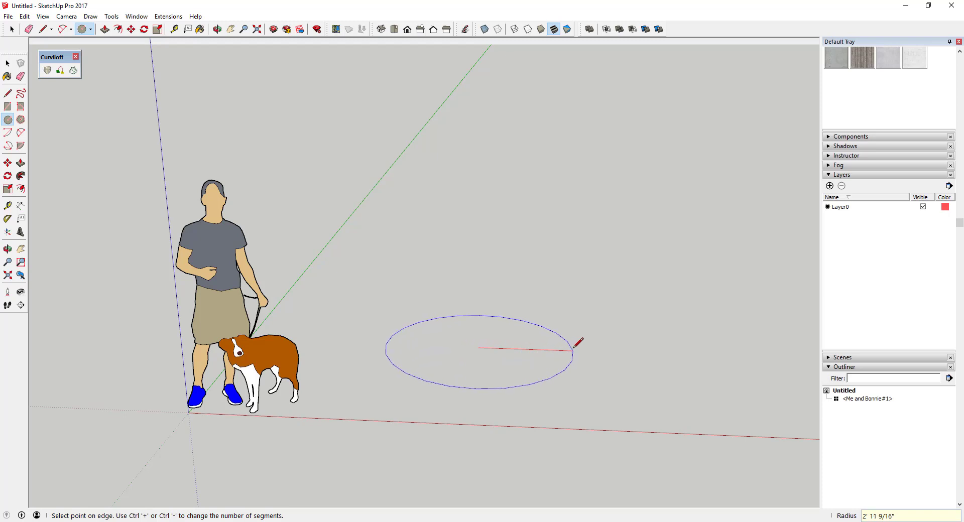
left_click(577, 345)
key("space")
Select the circle's edge and set its number of segments to 48
scroll(570, 363, "up", 3)
left_click(571, 363)
middle_click_drag(547, 366, 176, 375)
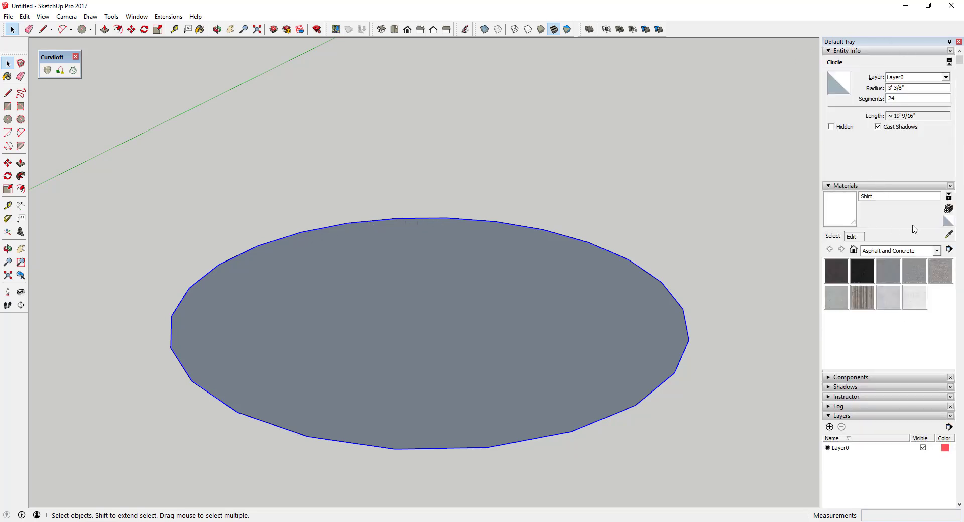
left_click(460, 353)
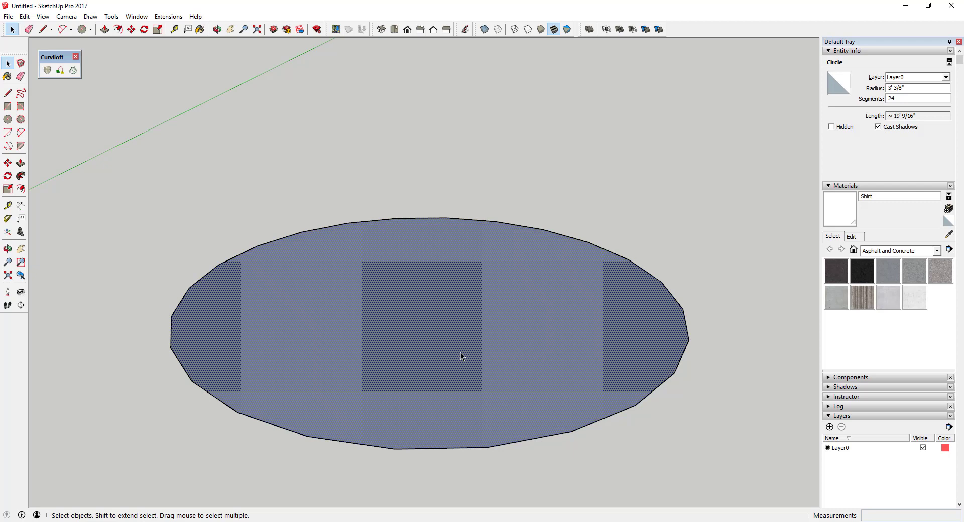
left_click(688, 342)
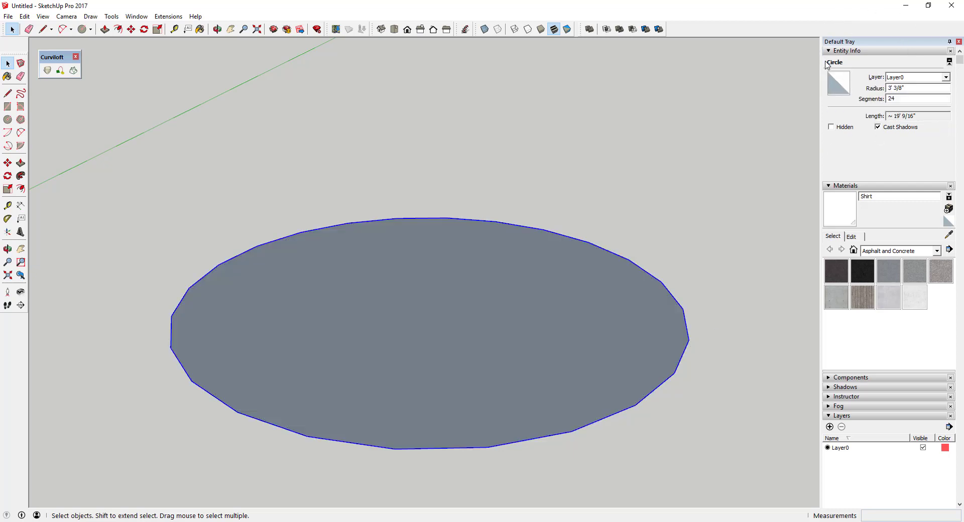
double_click(912, 99)
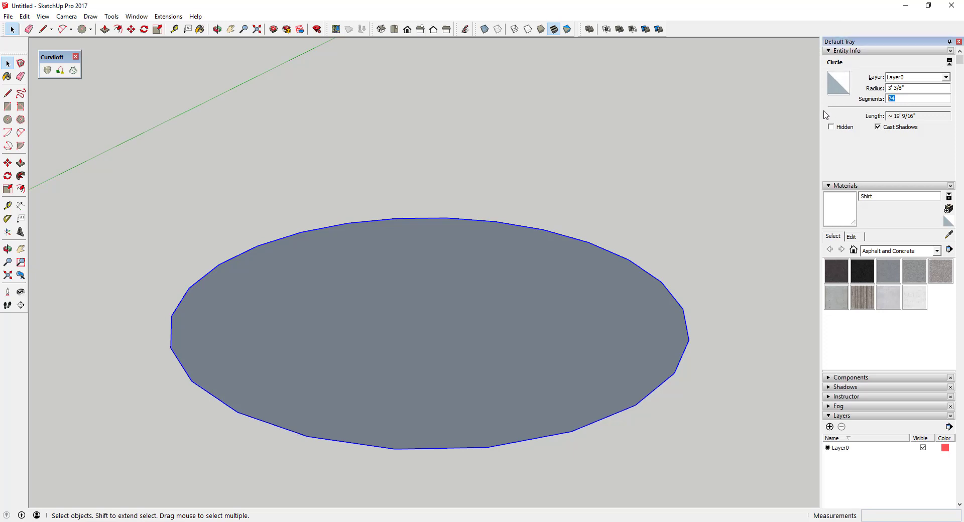
key("Return")
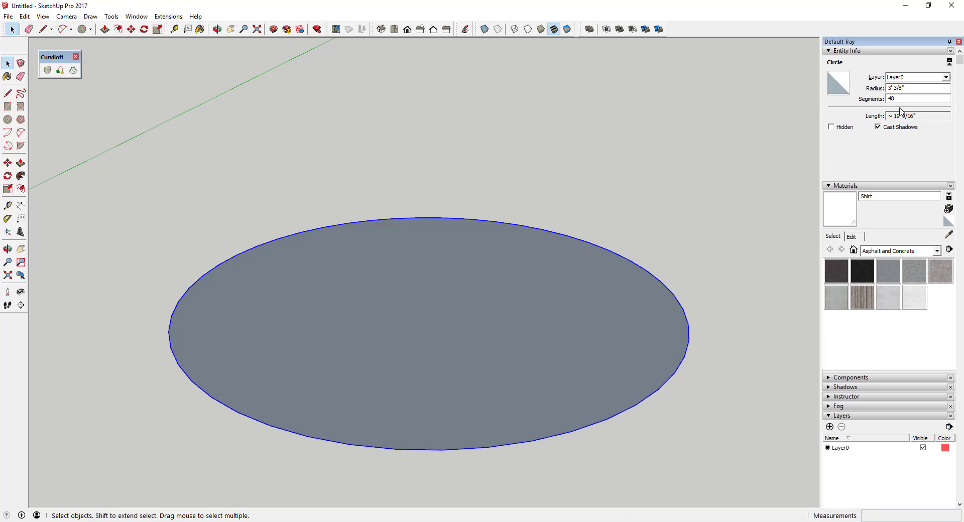
Try the circle with 12 and with 6 segments, and set its segment count back to 24
type("12")
key("Return")
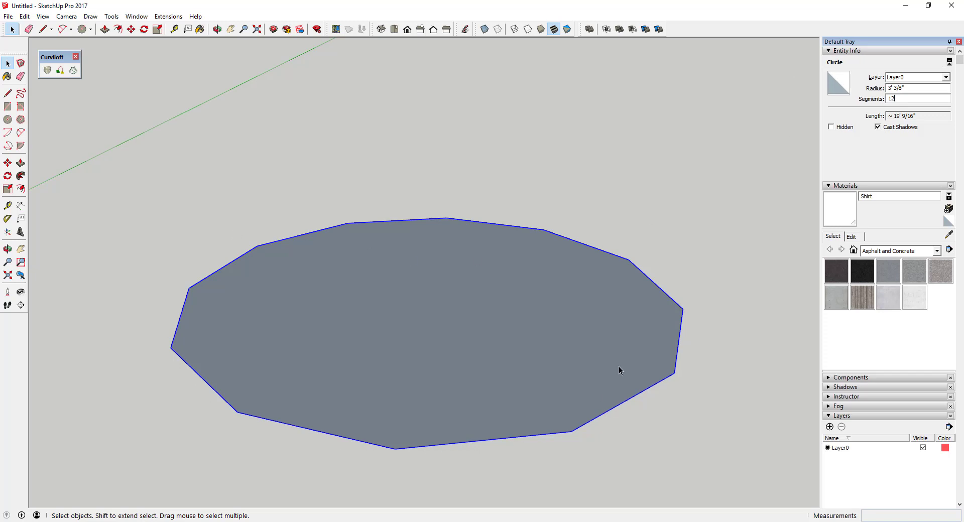
left_click(903, 99)
key("Return")
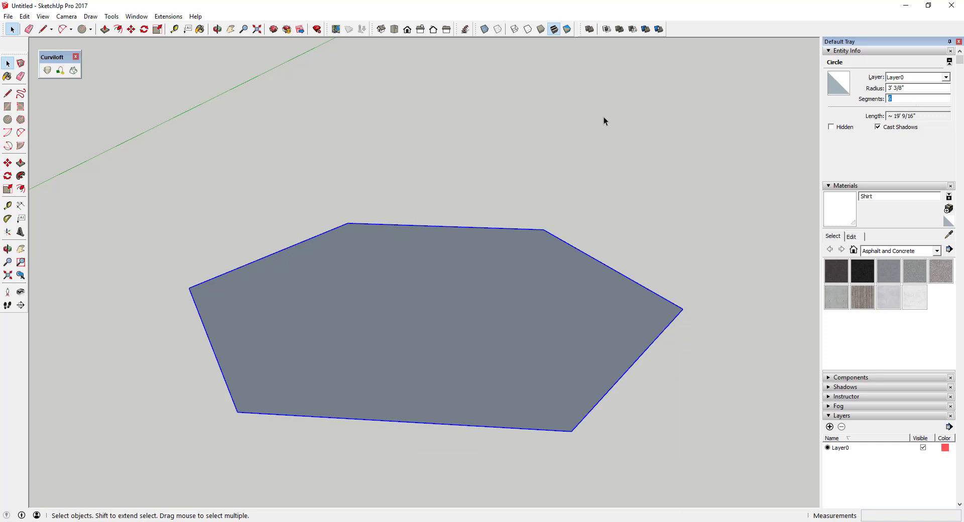
type("24")
Select the circle's face together with its bounding edge
middle_click_drag(393, 292, 403, 335)
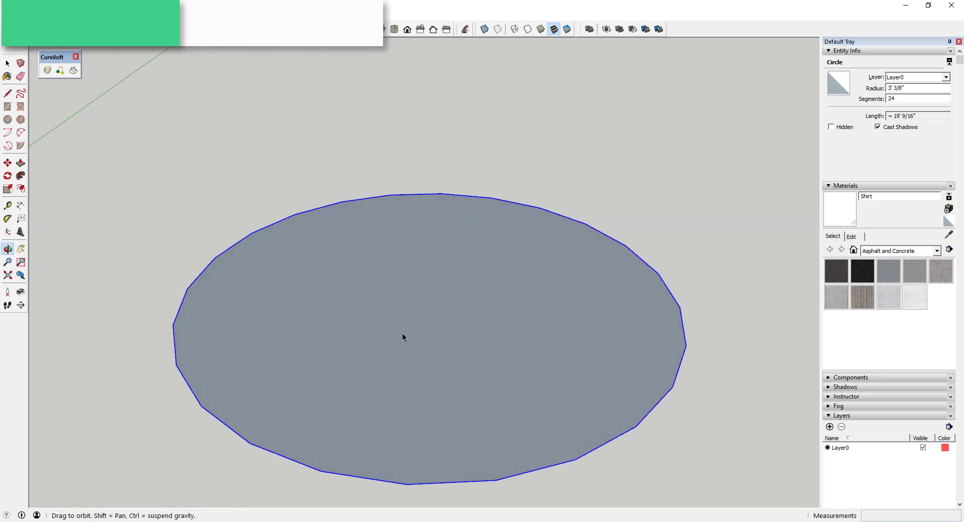
scroll(510, 317, "down", 3)
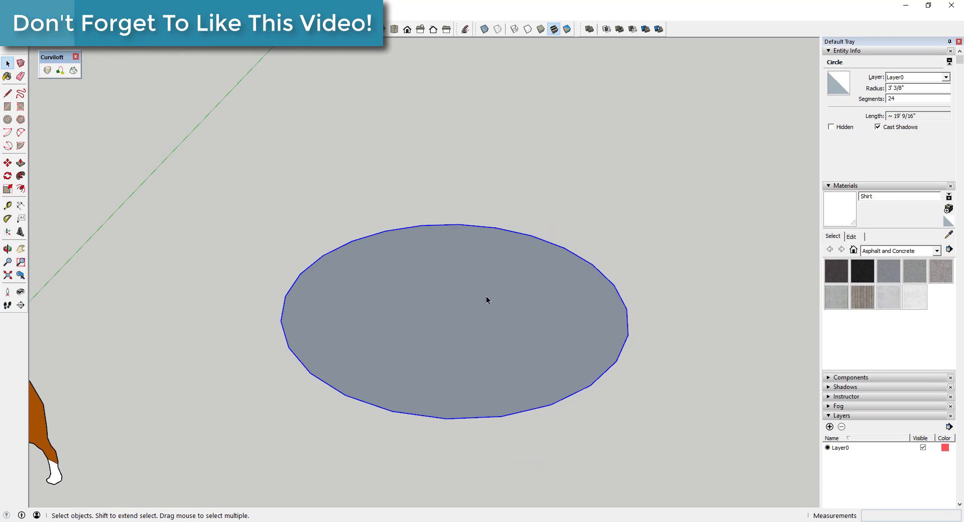
key("q")
key("space")
left_click(481, 318)
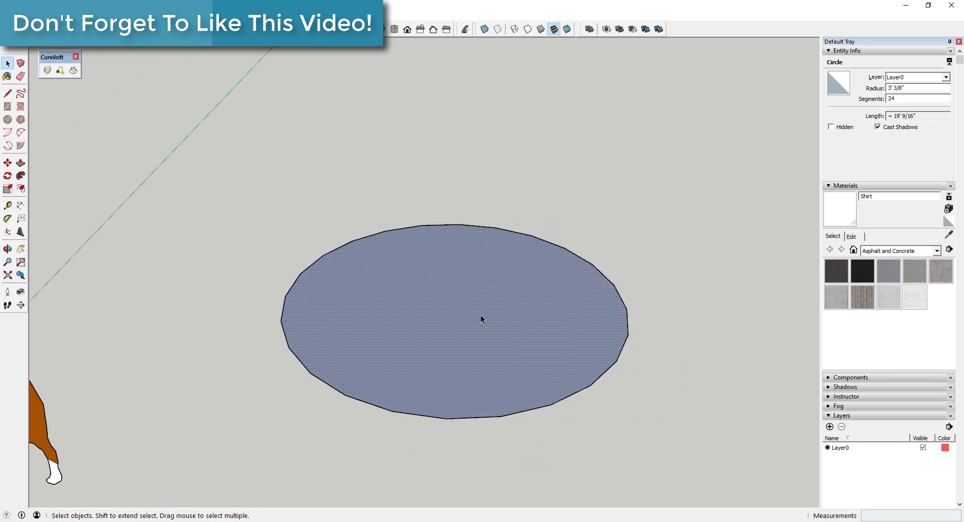
double_click(441, 300)
key("m")
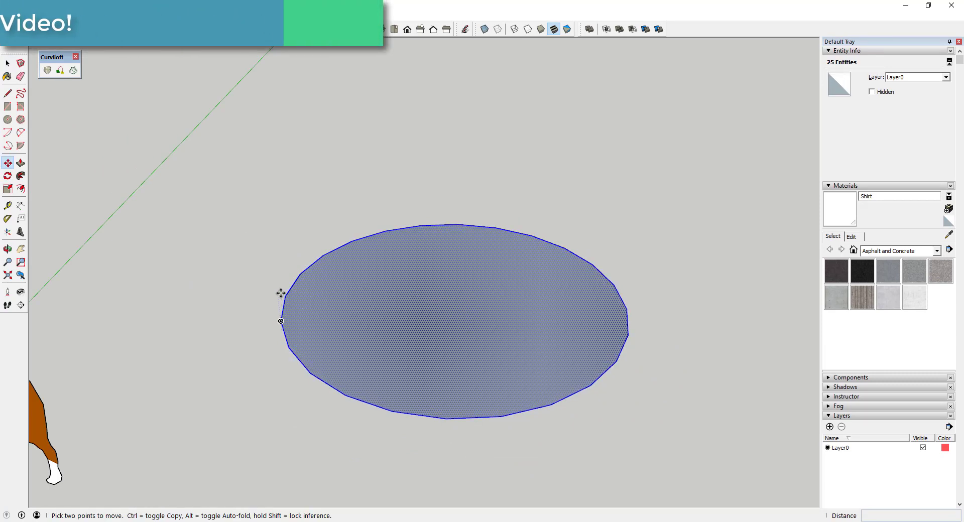
key("space")
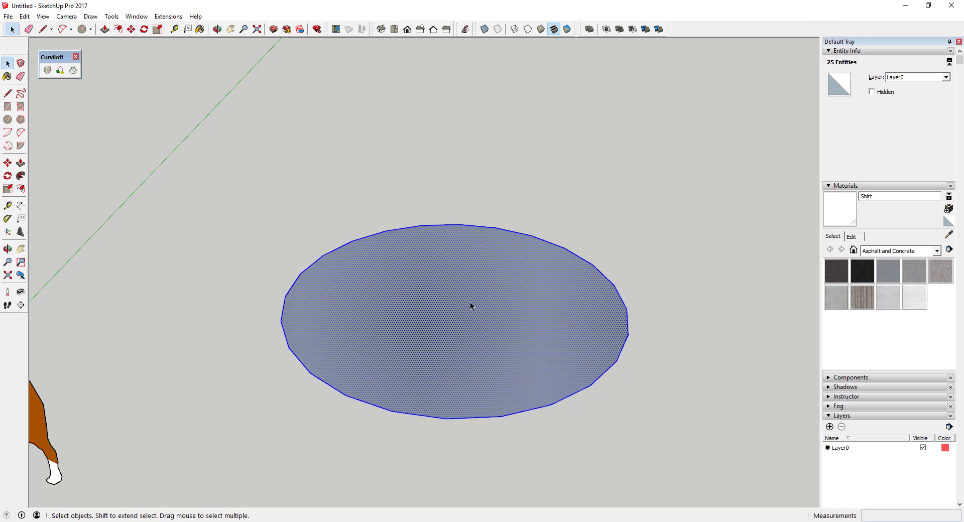
key("m")
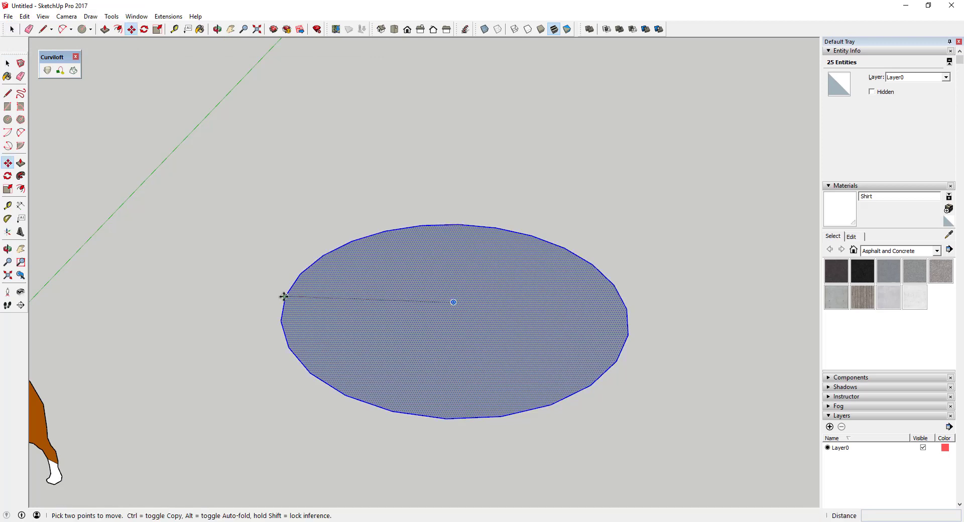
left_click(285, 296)
key("ctrl")
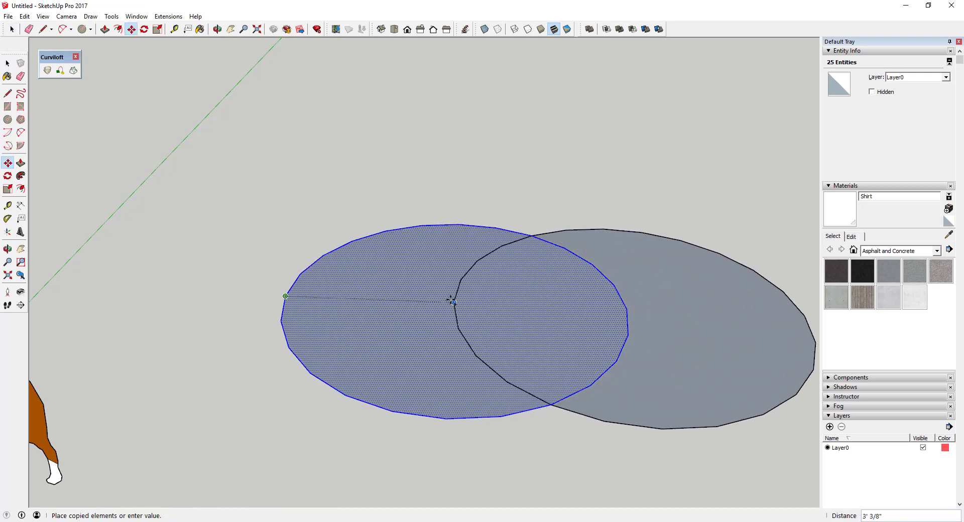
key("space")
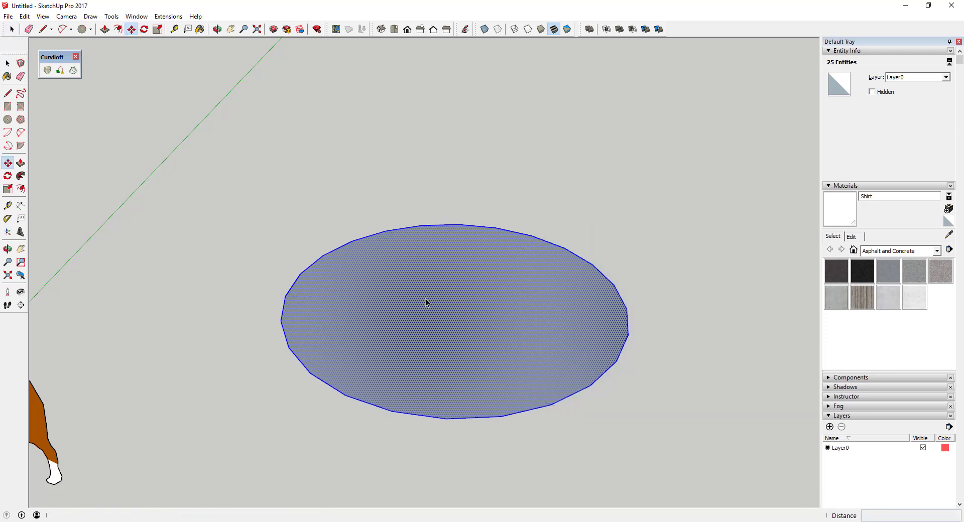
Copy the selected circle along the red axis, moving its edge endpoint onto the original circle's centre
key("m")
left_click(284, 296)
key("ctrl")
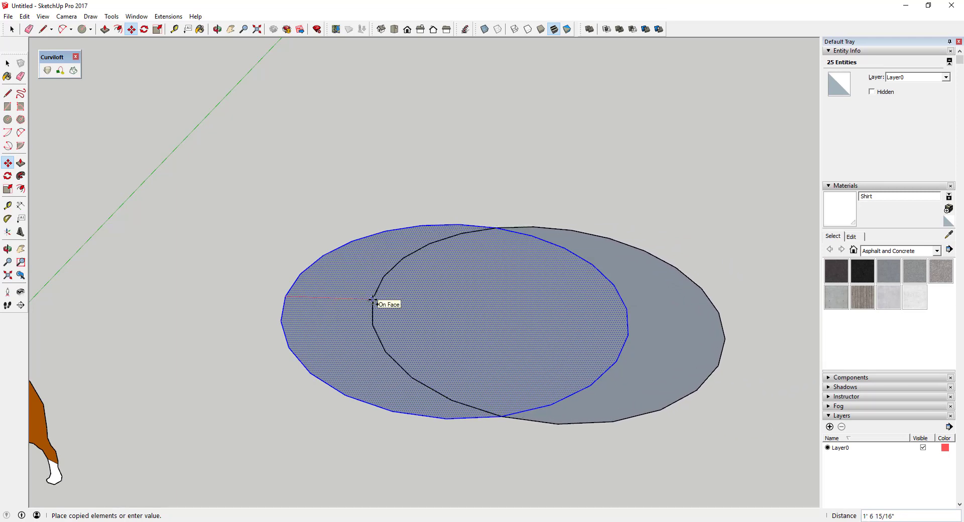
left_click(461, 224)
Examine the overlap face and the outer crescent face formed where the two circles intersect
middle_click_drag(459, 327, 443, 296)
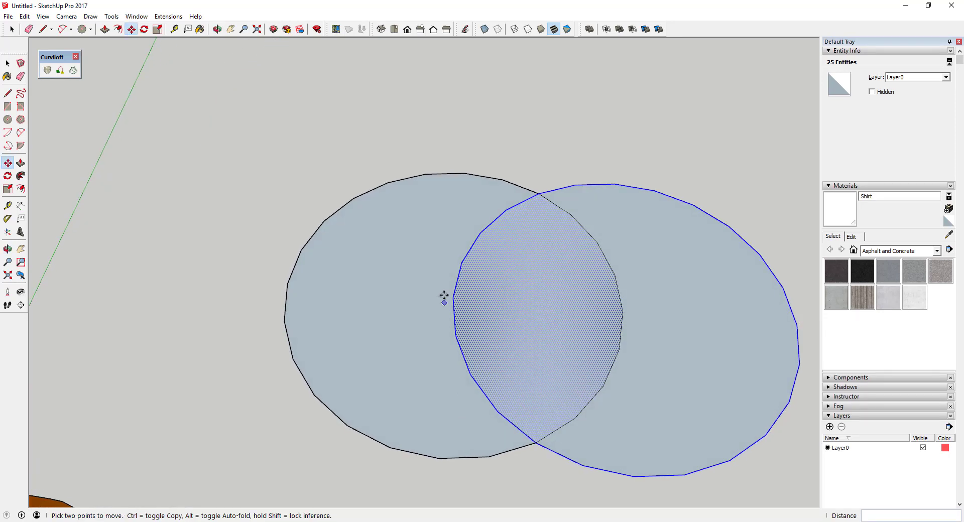
scroll(452, 299, "up", 2)
scroll(457, 314, "down", 3)
scroll(490, 311, "down", 2)
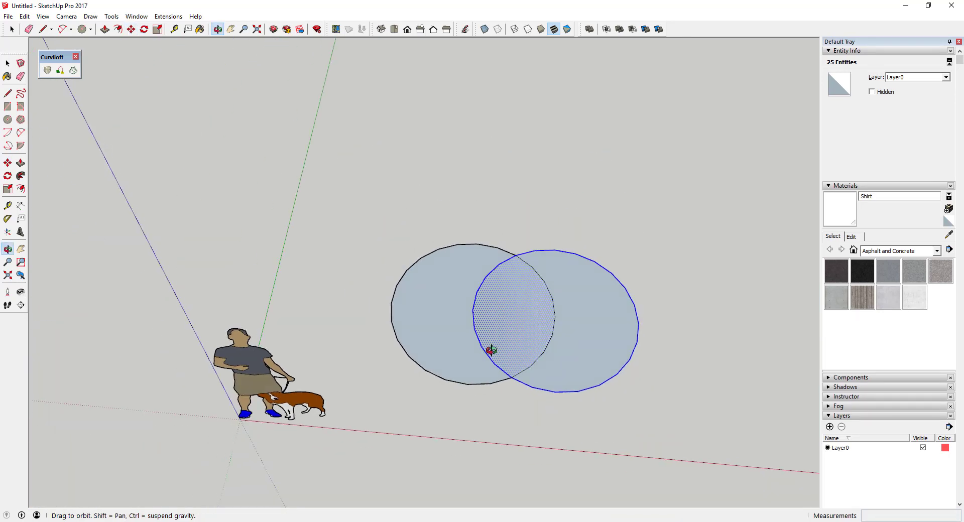
key("q")
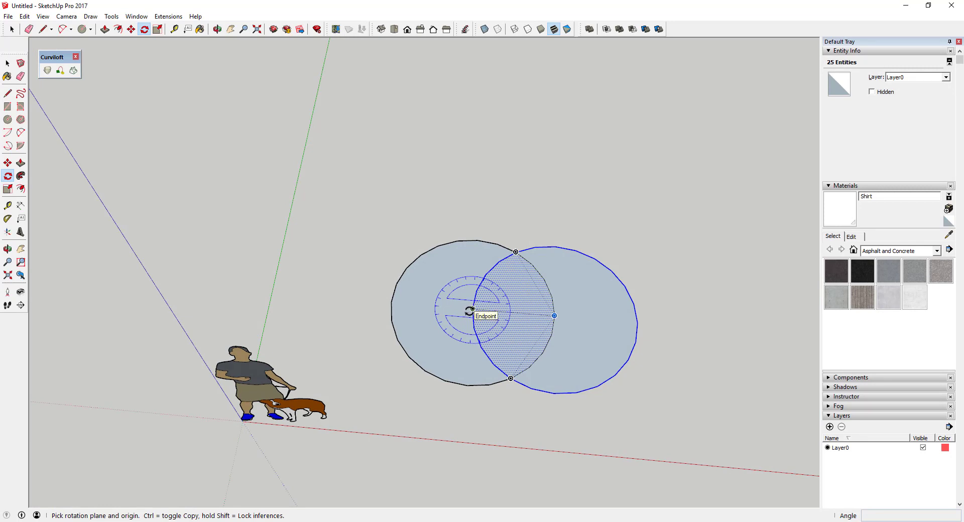
key("space")
scroll(587, 326, "up", 1)
left_click(491, 321)
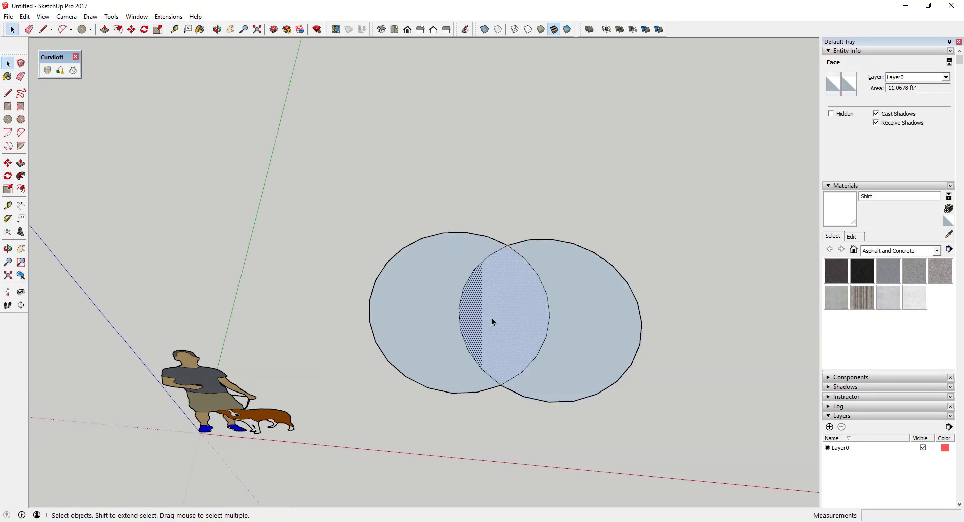
left_click(584, 318)
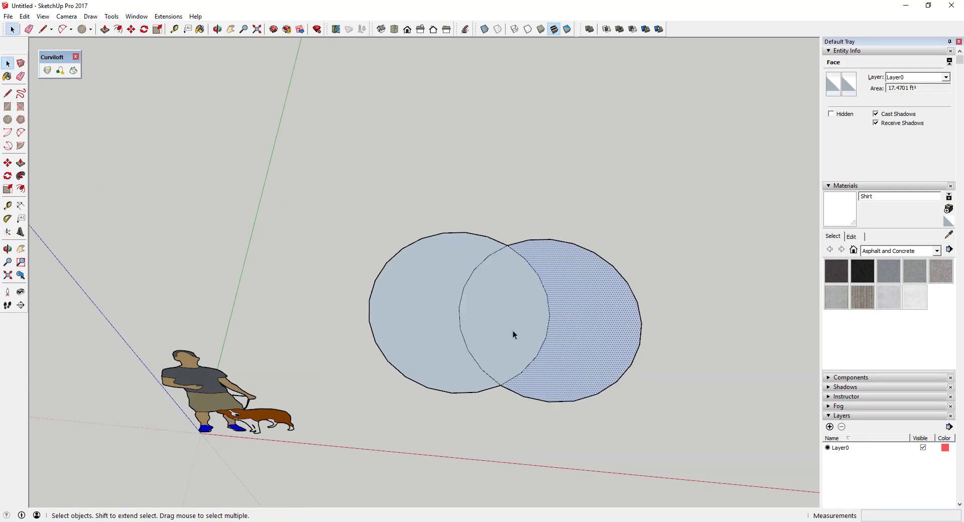
key("q")
left_click(459, 308)
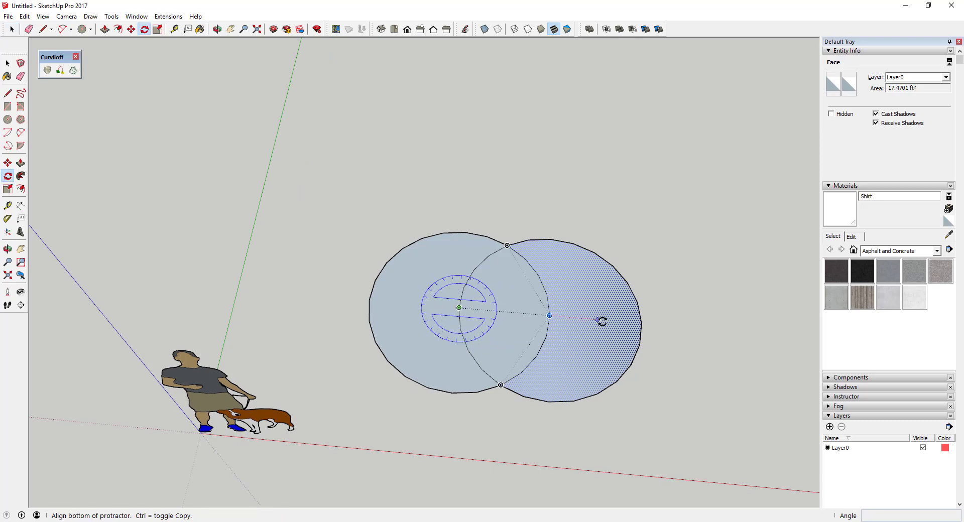
left_click(641, 323)
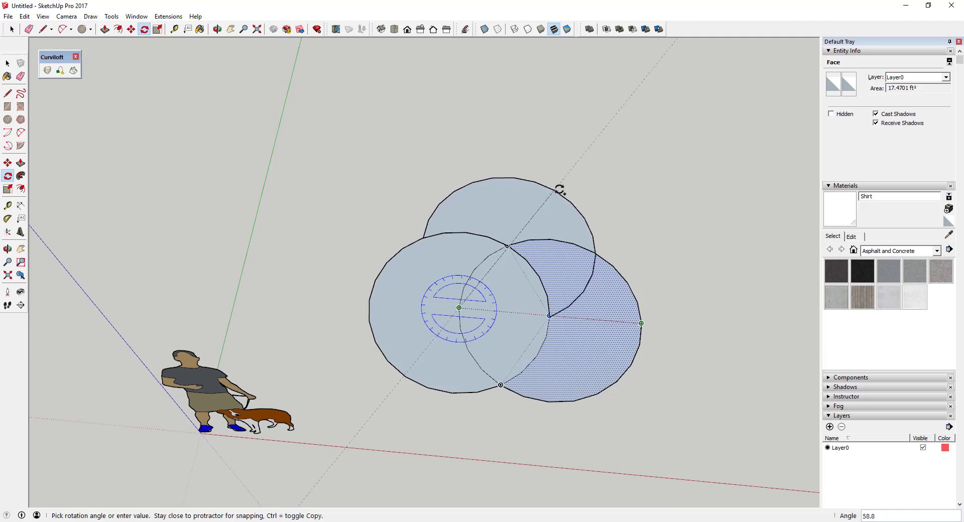
key("space")
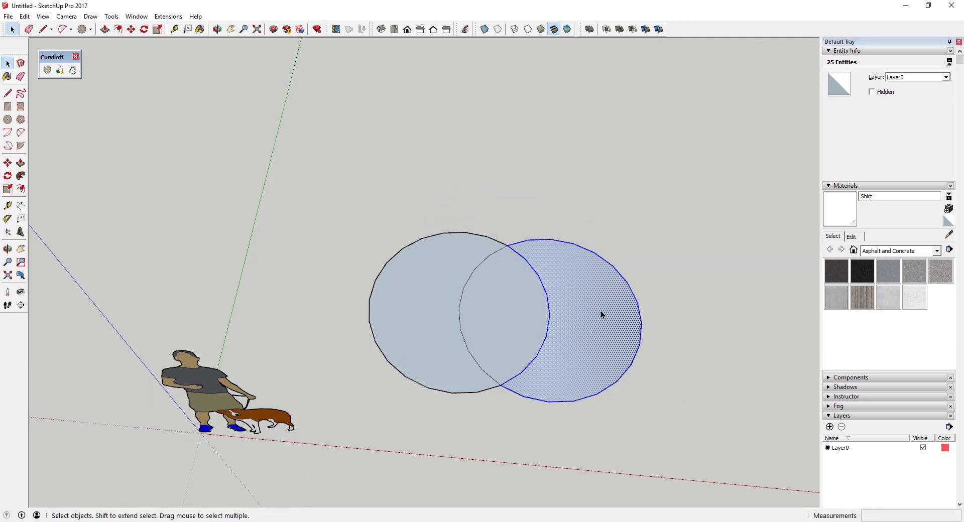
Rotate a copy of the second circle's outer crescent, face and edges, by 60 degrees about the first circle's centre
key("q")
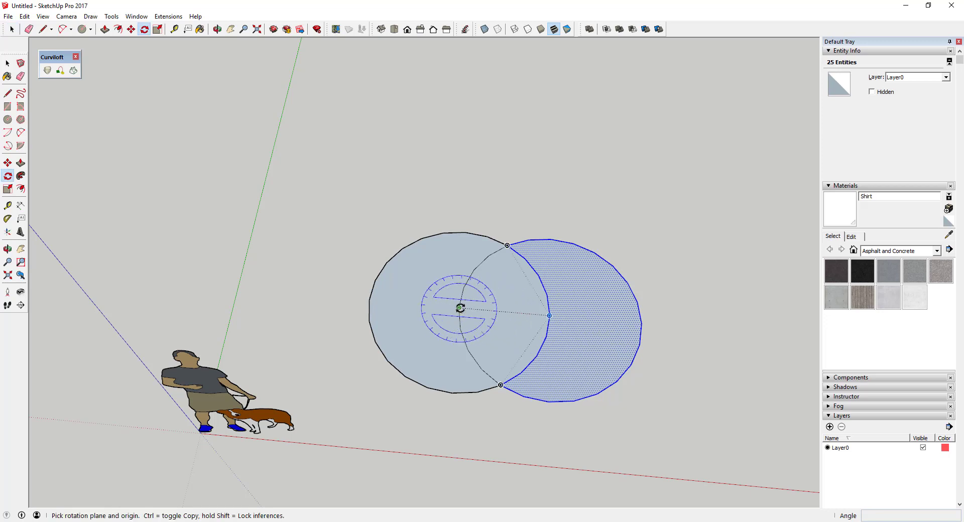
left_click(460, 308)
left_click(643, 325)
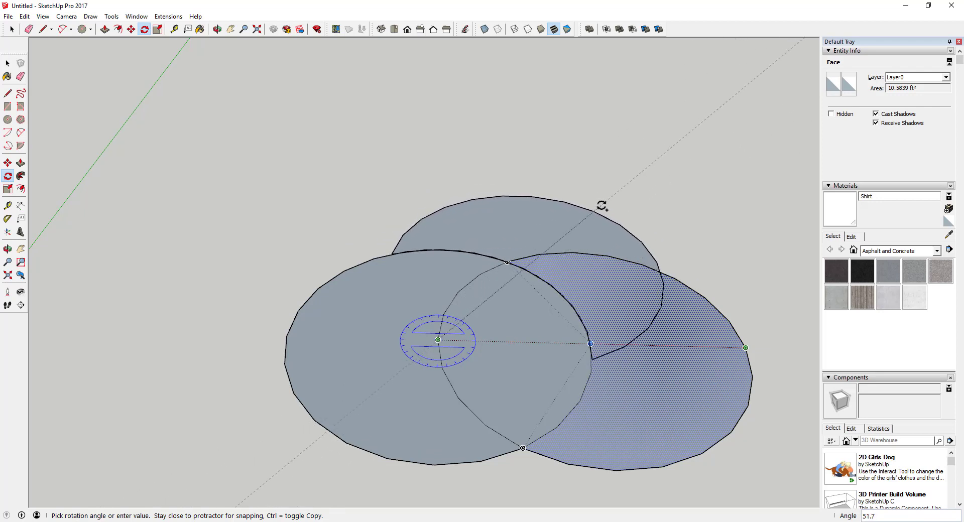
scroll(605, 254, "up", 2)
scroll(597, 214, "up", 2)
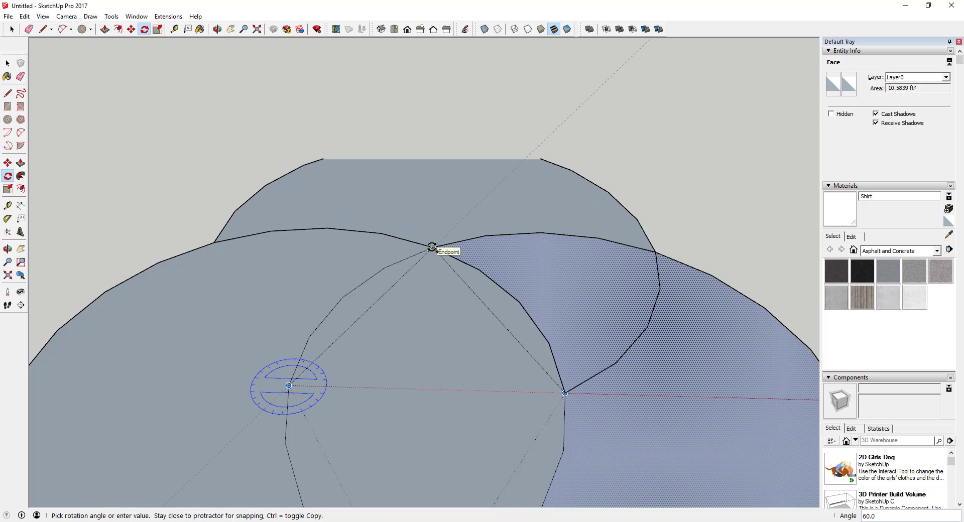
scroll(433, 246, "down", 2)
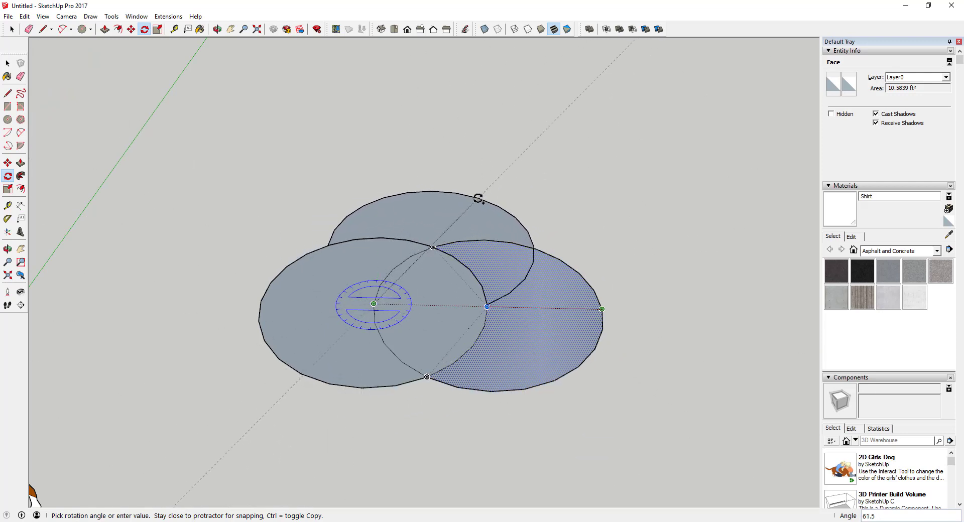
scroll(487, 198, "up", 4)
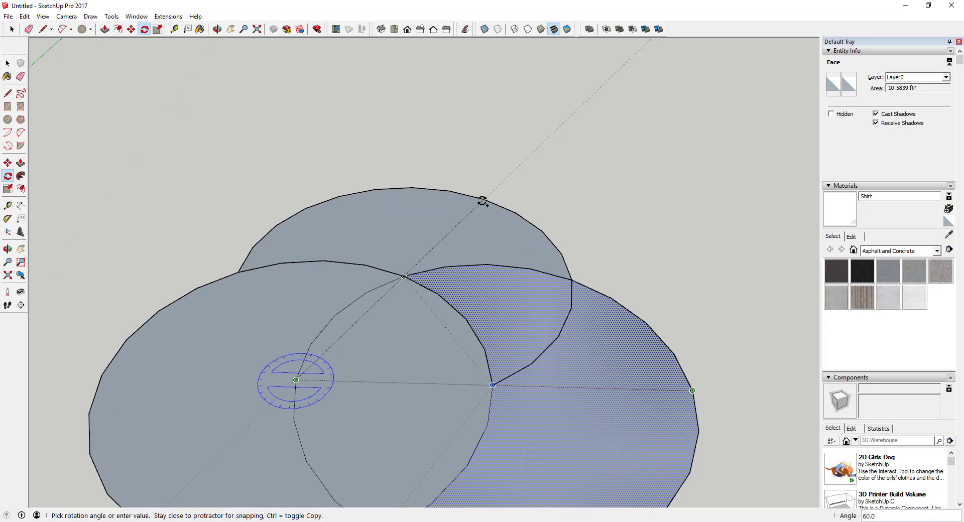
left_click(483, 202)
scroll(502, 210, "down", 8)
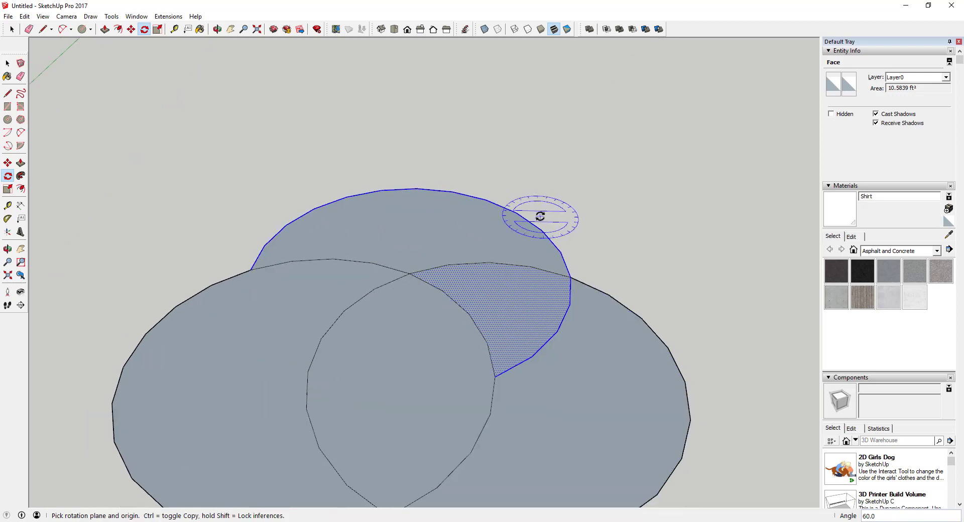
Multiply the 60-degree rotated crescent copy five times (*5) around the central circle to close the ring of petals
scroll(704, 284, "up", 1)
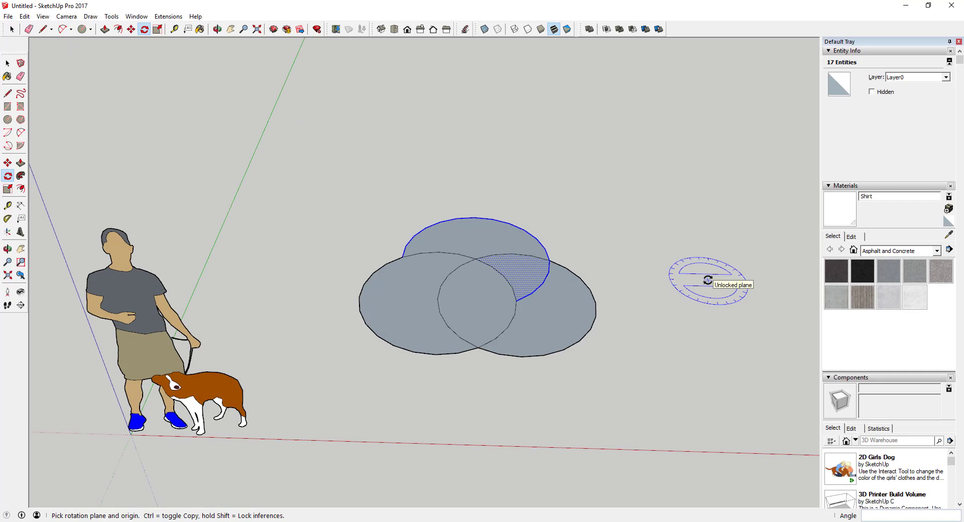
type("*4")
key("Return")
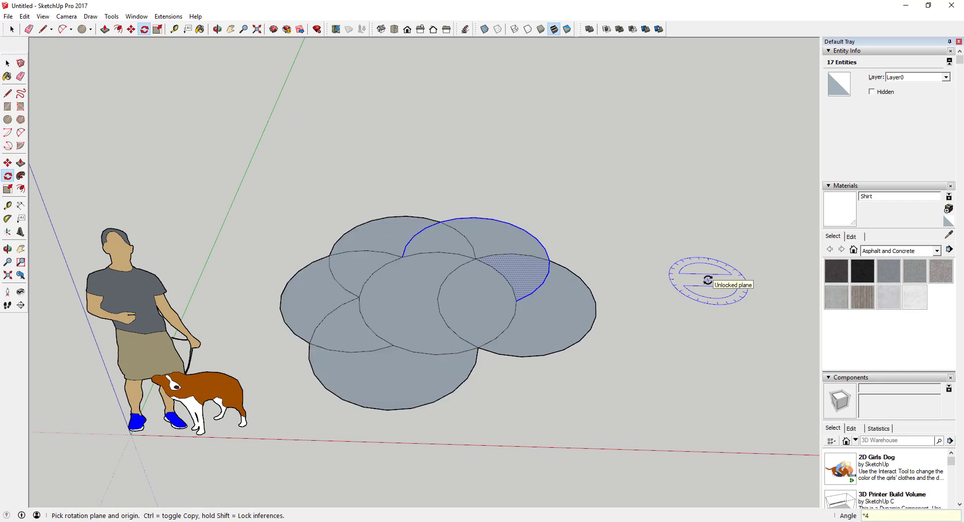
type("5")
key("Return")
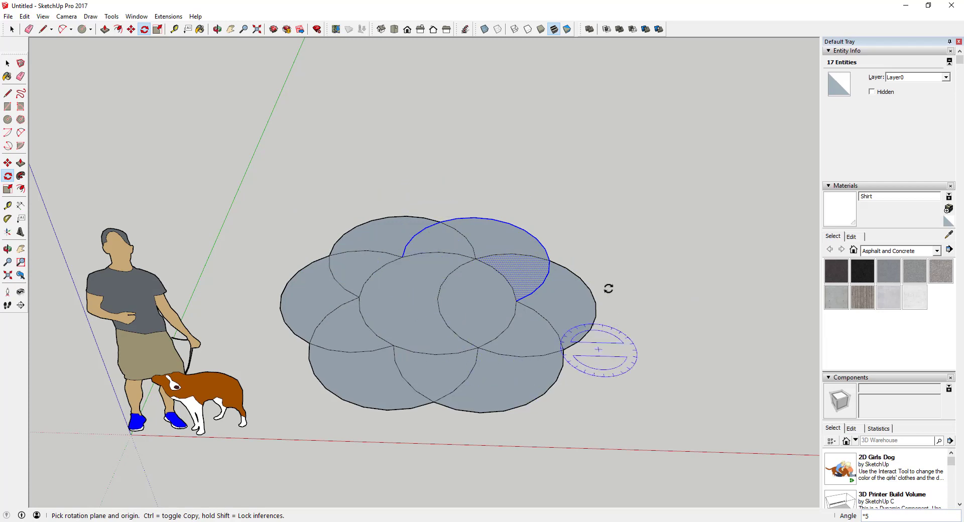
Erase the arc crossing the inside of the central circle so the circle is one undivided face
mouse_move(510, 279)
middle_mouse_down()
mouse_move(517, 326)
mouse_move(482, 370)
mouse_move(459, 314)
mouse_move(438, 301)
mouse_move(464, 307)
middle_mouse_up()
key("e")
key("space")
scroll(424, 323, "down", 2)
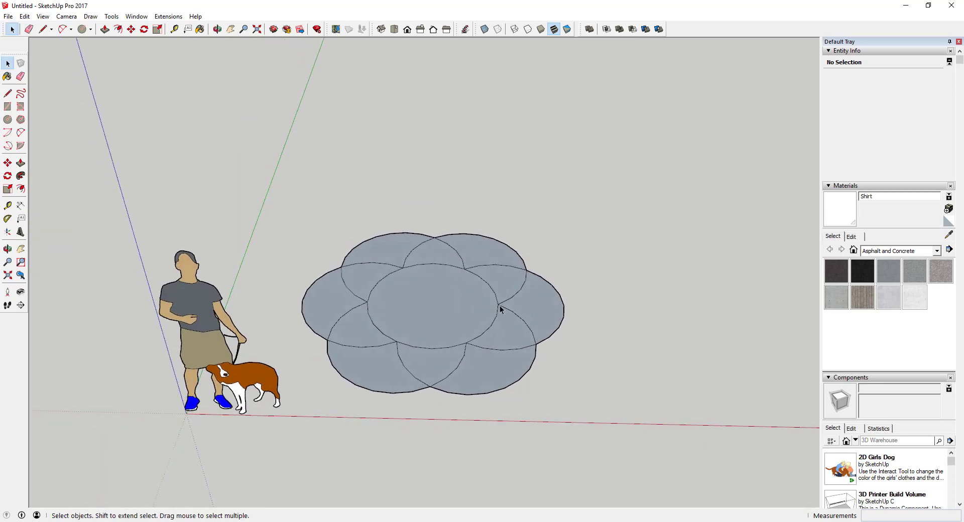
Draw a vertical line about 2' 5" tall straight up from the centre of the central circle
key("l")
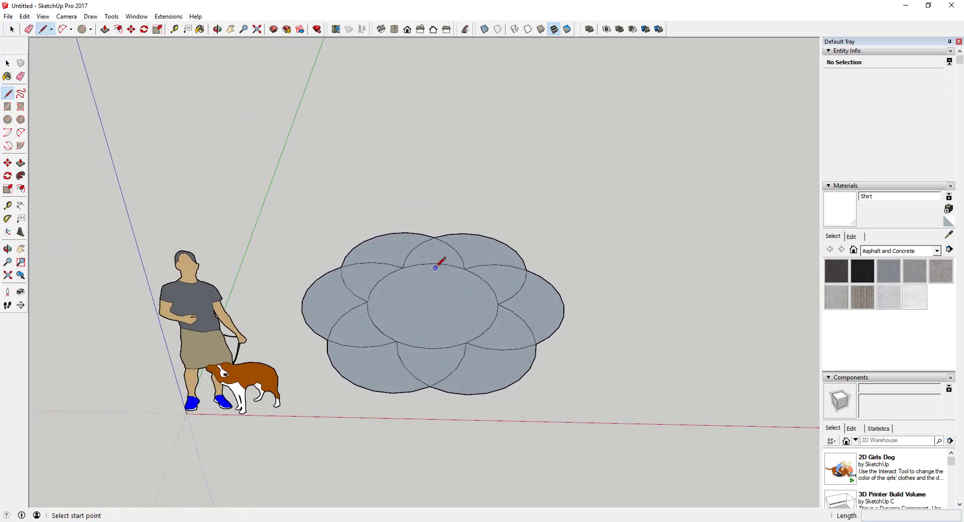
left_click(432, 302)
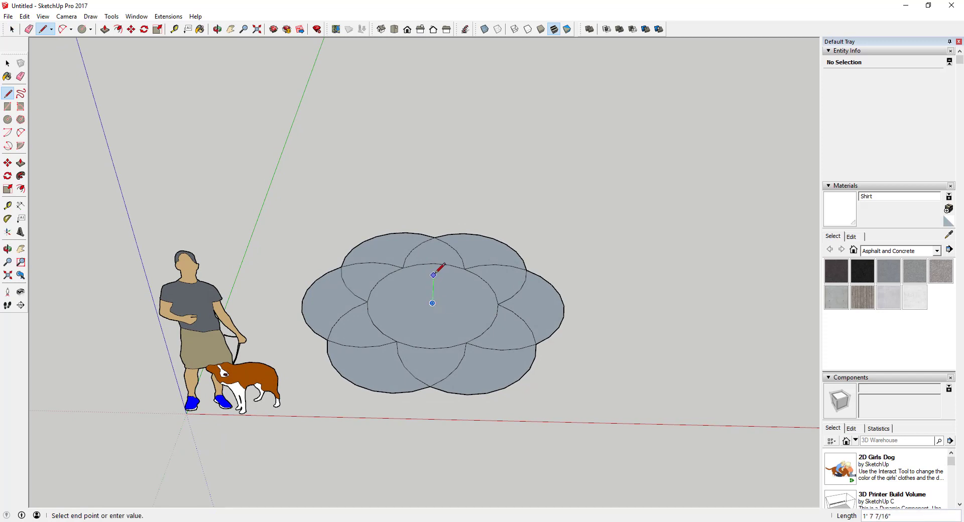
middle_click_drag(434, 272, 431, 241)
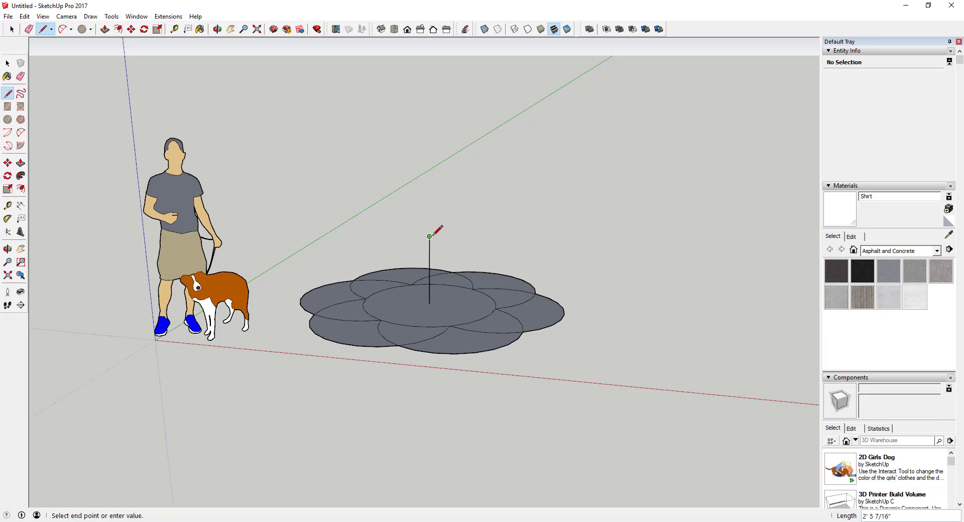
middle_click_drag(570, 303, 437, 329)
key("space")
mouse_move(494, 356)
middle_mouse_down()
mouse_move(564, 364)
mouse_move(493, 353)
mouse_move(511, 355)
middle_mouse_up()
key("q")
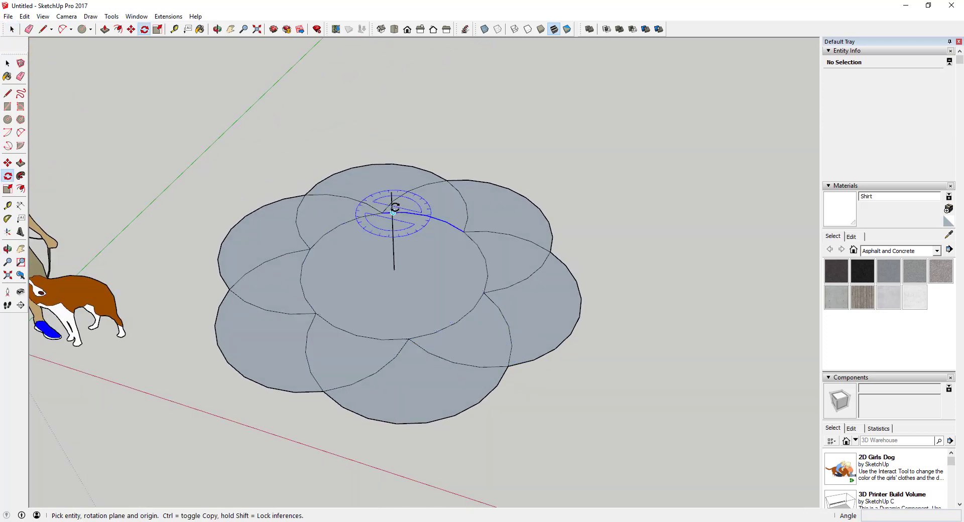
key("space")
key("a")
left_click(391, 191)
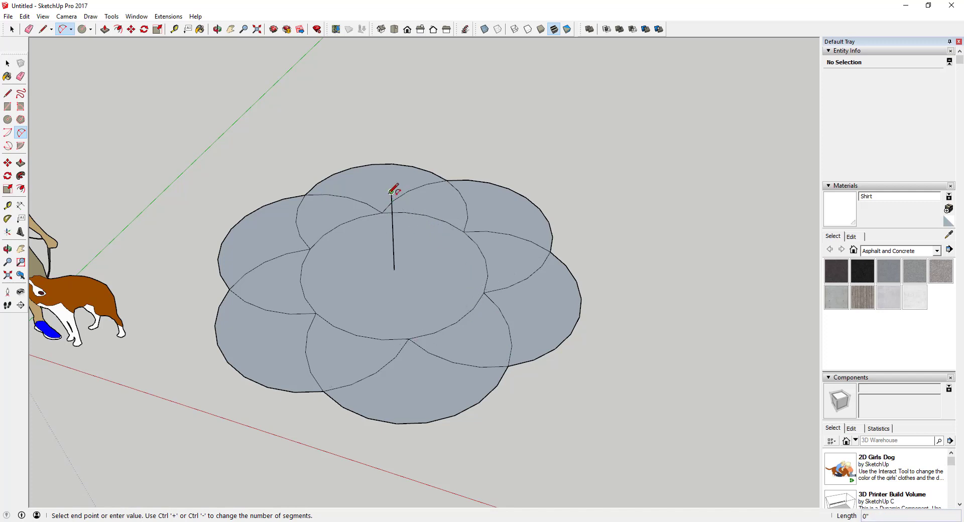
left_click(509, 366)
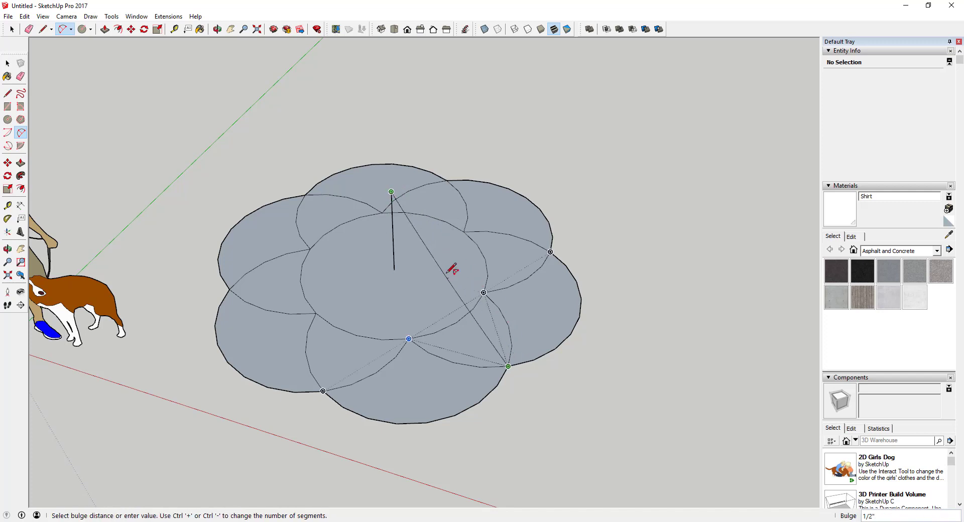
mouse_move(452, 269)
middle_mouse_down()
mouse_move(564, 286)
mouse_move(452, 269)
middle_mouse_up()
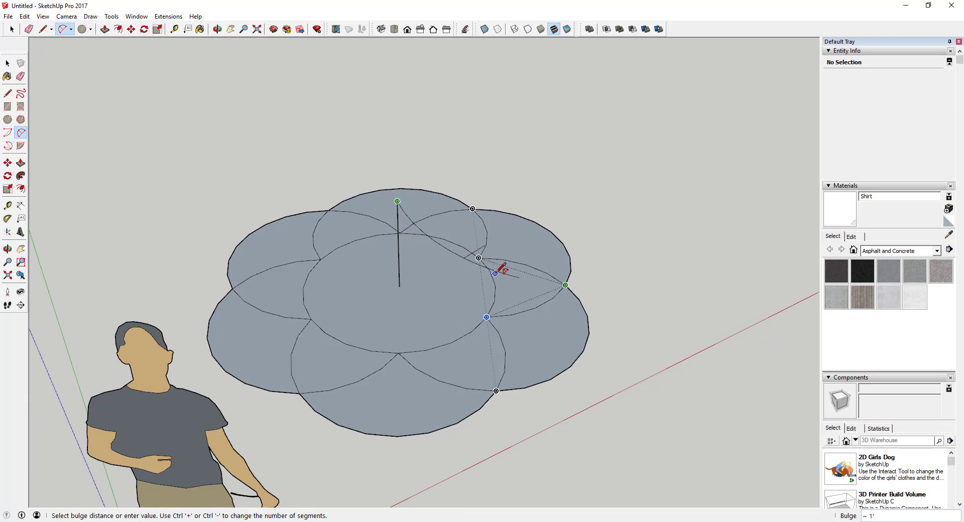
middle_click_drag(523, 273, 413, 183)
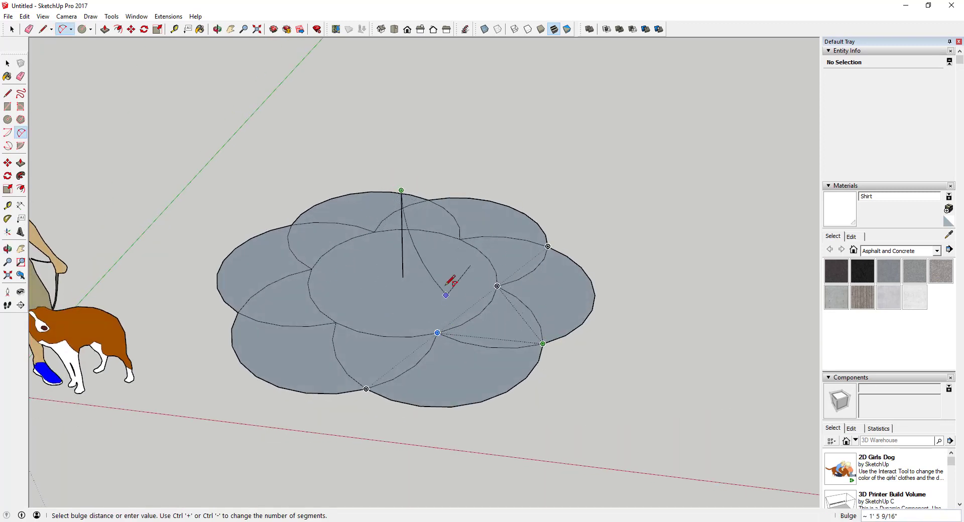
key("space")
middle_click_drag(468, 256, 477, 342)
Draw a line on the ground from an outer notch between two petals to the base of the vertical line
key("l")
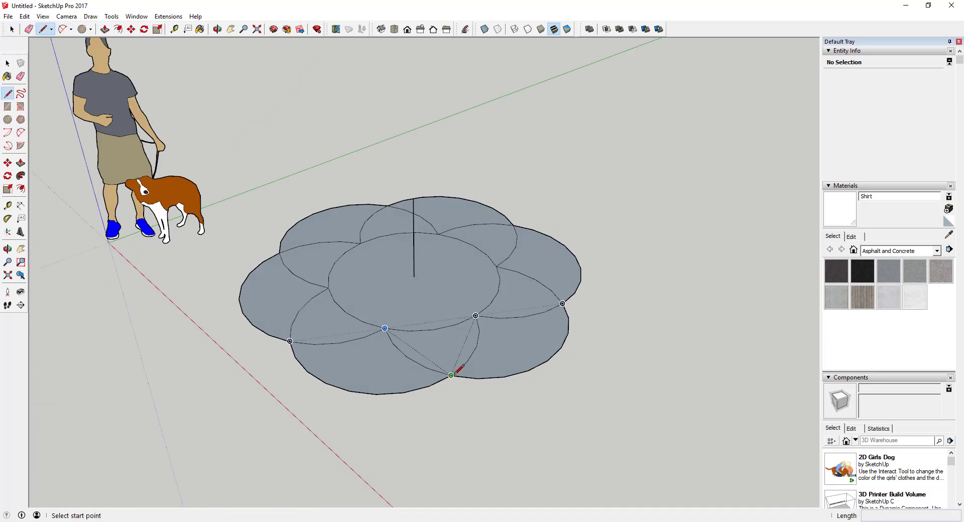
left_click(451, 375)
left_click(420, 277)
middle_click_drag(420, 276, 428, 254)
key("space")
key("l")
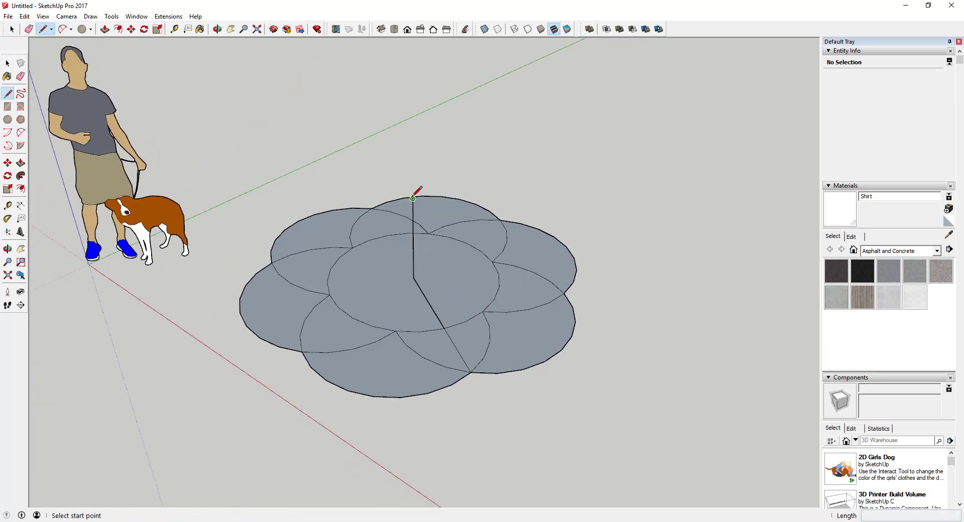
middle_click_drag(415, 203, 706, 188)
left_click(427, 199)
key("Escape")
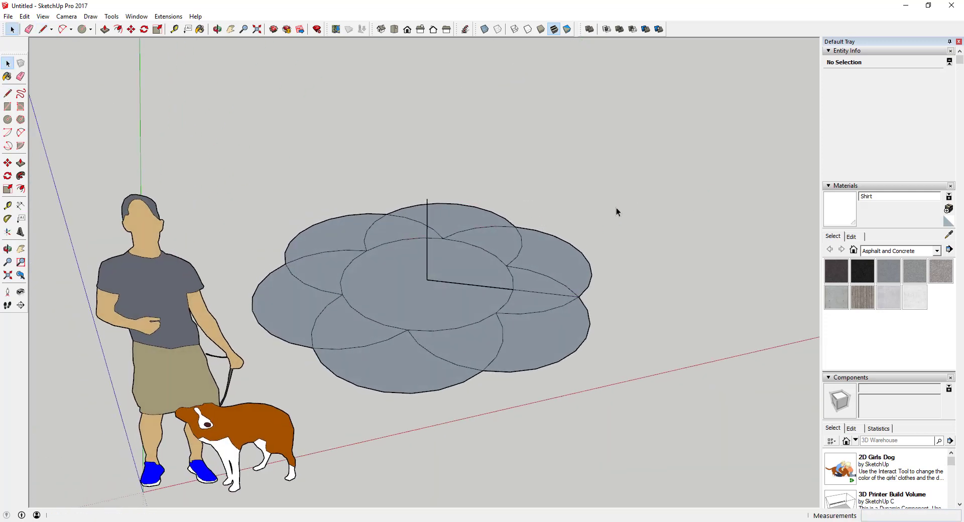
key("space")
Draw a vertical edge at the petal notch, level with the centre line's top, and connect both tops to form an upright face
key("l")
left_click(579, 297)
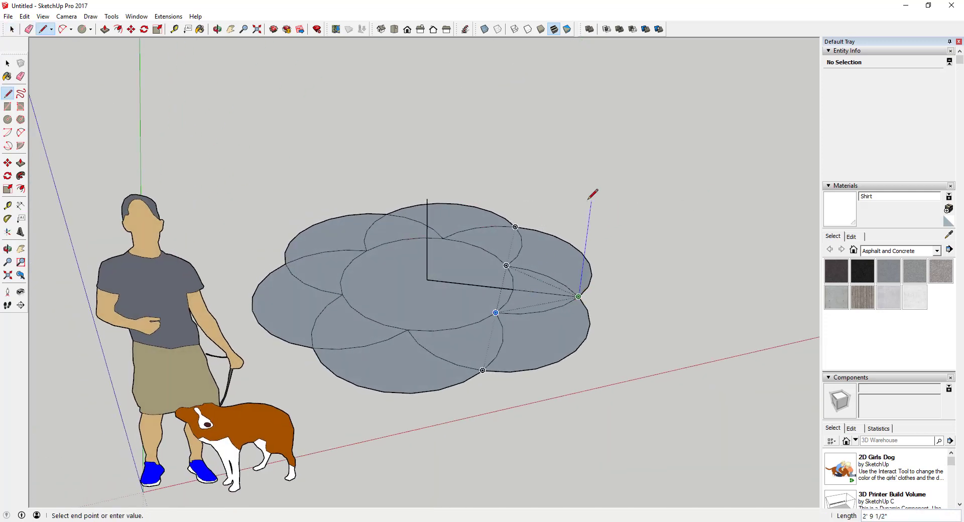
left_click(427, 198)
left_click(428, 199)
middle_click_drag(469, 209, 496, 254)
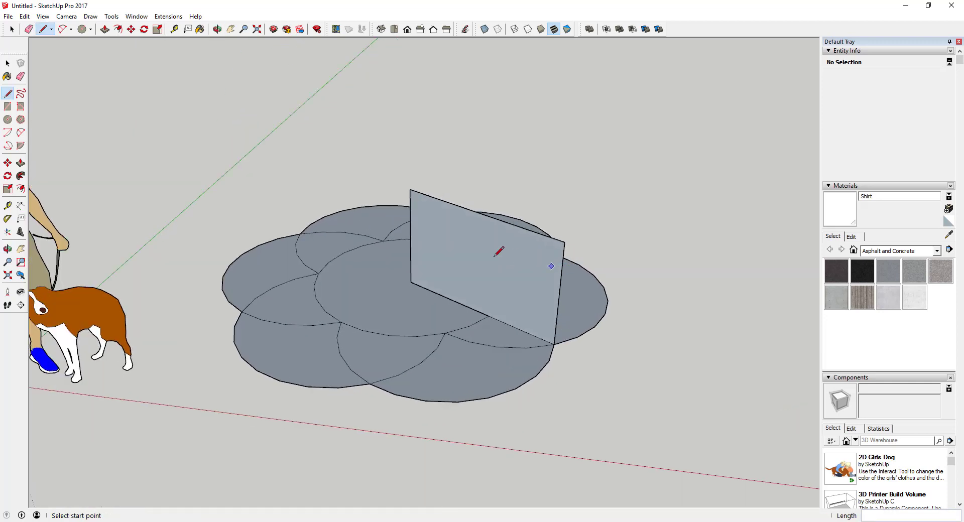
Draw an outward-bulging arc of about 4' 11" radius on the upright face, from the centre line's top to the petal notch
scroll(495, 256, "up", 2)
key("space")
key("a")
left_click(390, 174)
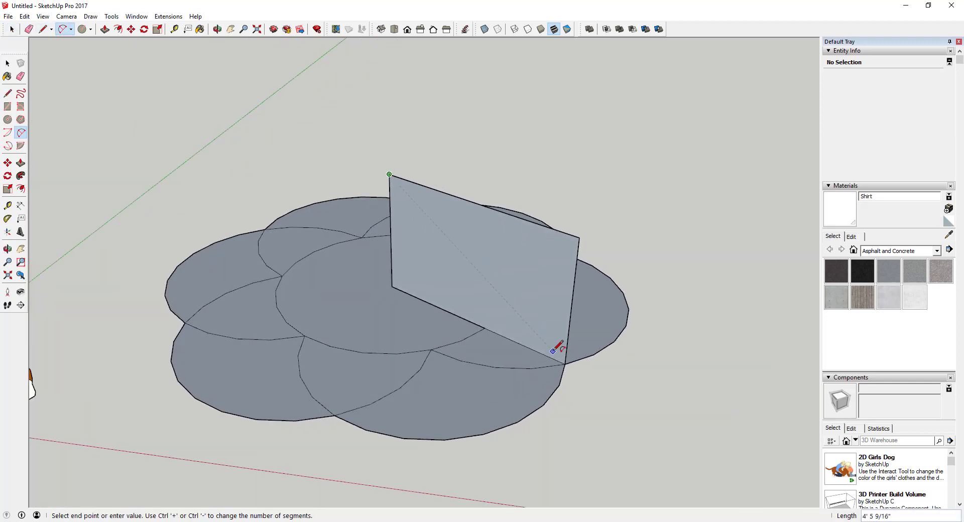
left_click(565, 364)
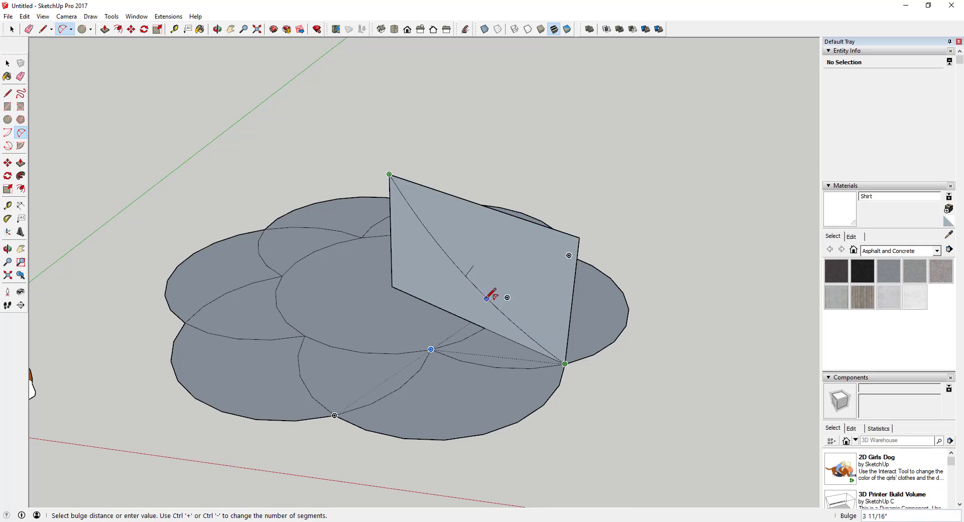
left_click(528, 274)
key("space")
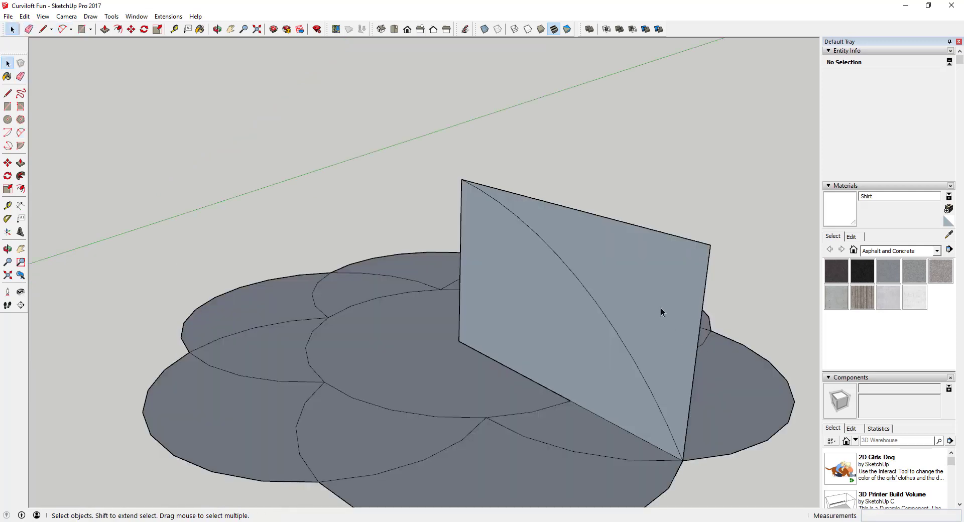
Erase the upright face's outer vertical edge and its top edge, keeping only the part under the arc
key("e")
left_click_drag(711, 248, 690, 258)
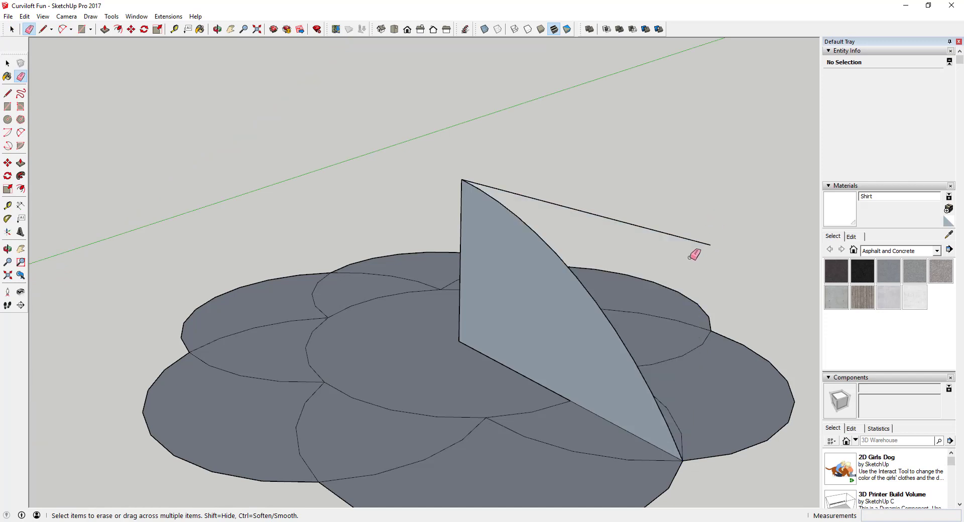
left_click_drag(670, 214, 668, 216)
middle_click_drag(541, 295, 540, 342)
key("space")
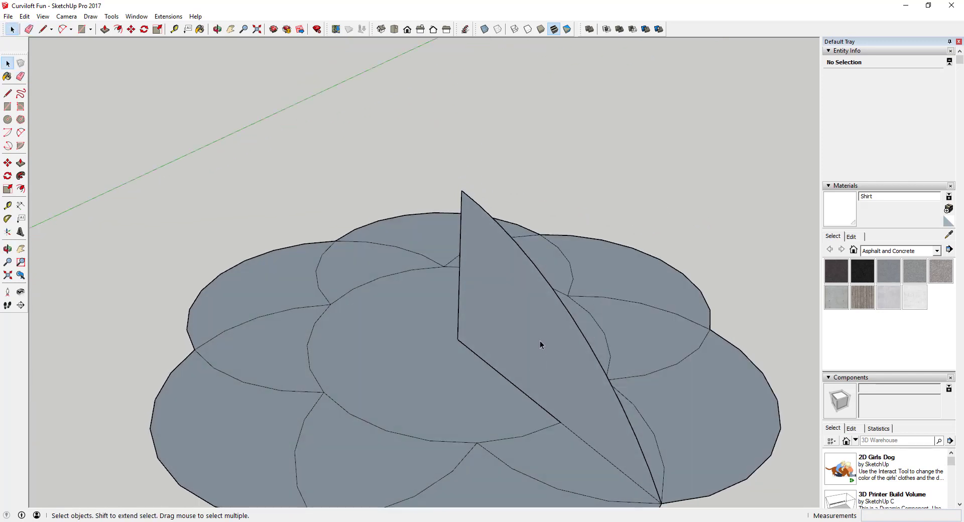
Erase the ground line from the centre to the petal notch, removing the face beneath the arc
left_click(541, 341)
key("e")
left_click(530, 396)
left_click_drag(581, 445, 600, 440)
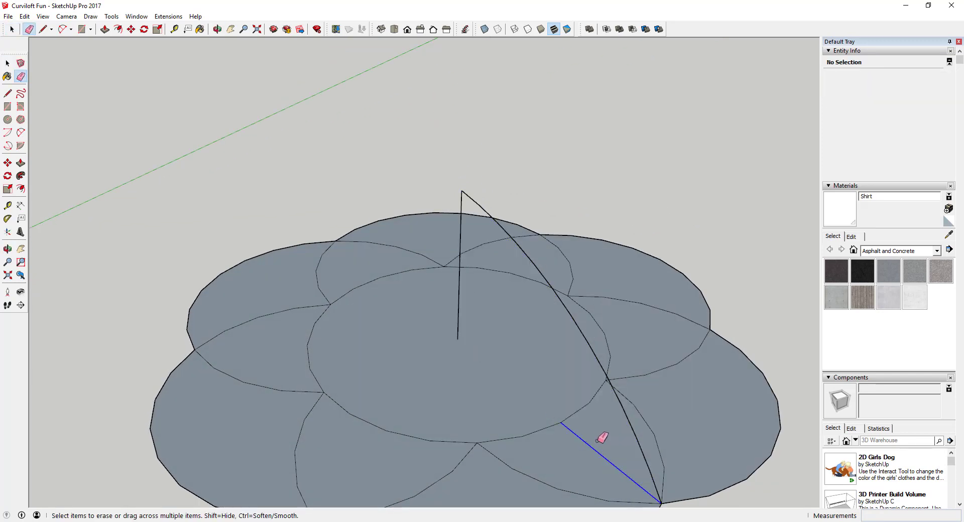
scroll(668, 469, "down", 3)
middle_click_drag(719, 465, 564, 337)
Save the model
key("q")
key("space")
left_click(562, 353)
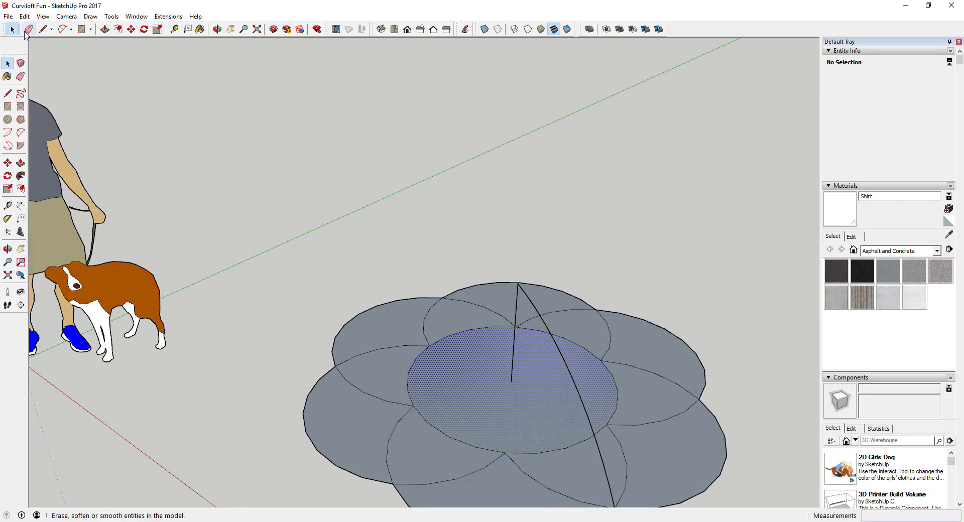
left_click(8, 16)
left_click(35, 55)
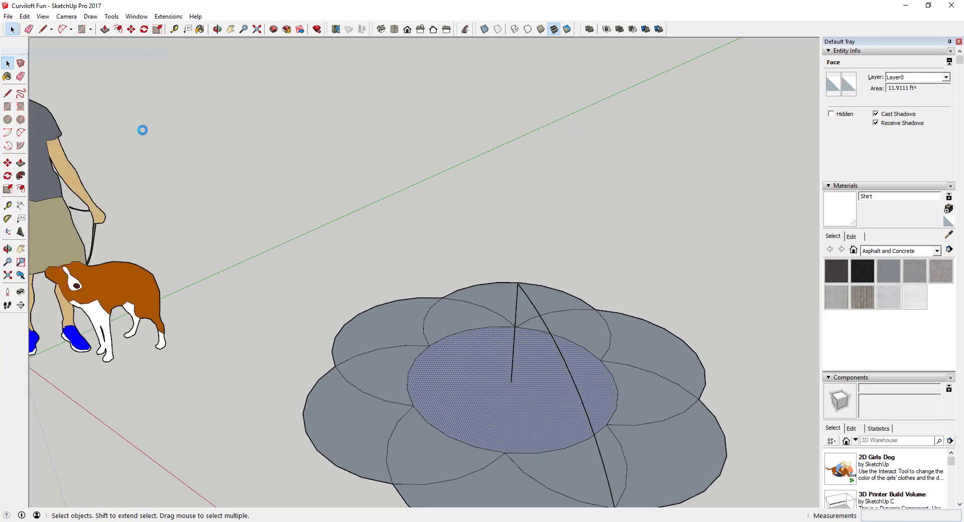
Select the arc that runs from the centre line's top to the petal notch
left_click(572, 388)
middle_click_drag(575, 389, 553, 384)
key("q")
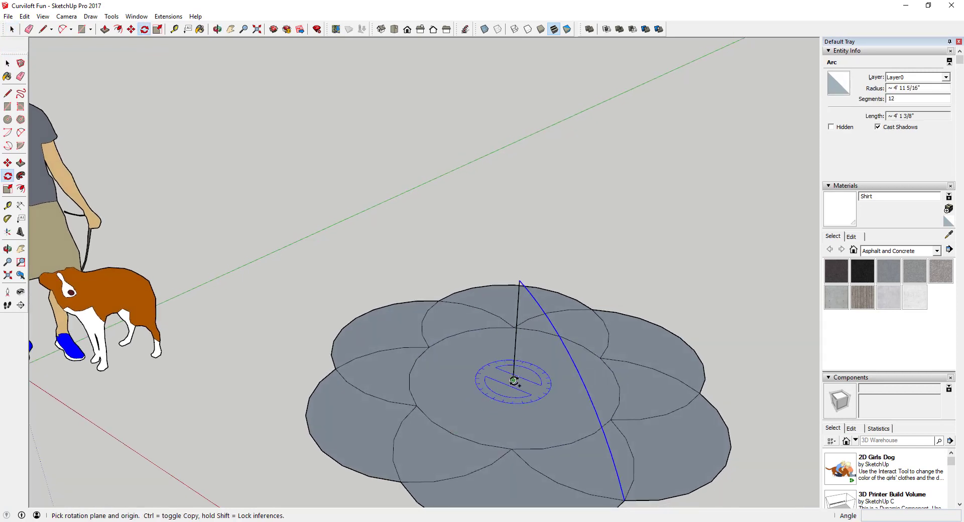
left_click(514, 380)
mouse_move(553, 422)
middle_mouse_down()
mouse_move(560, 351)
mouse_move(543, 424)
middle_mouse_up()
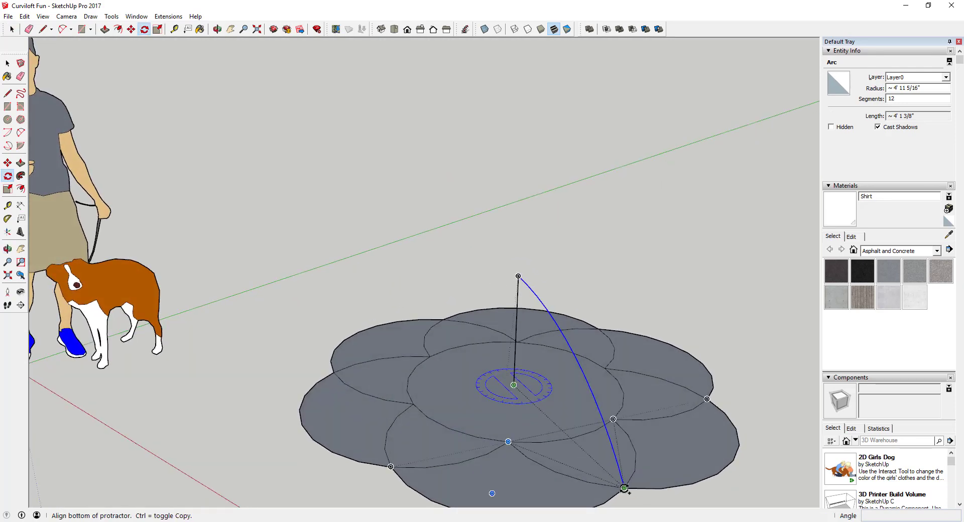
key("space")
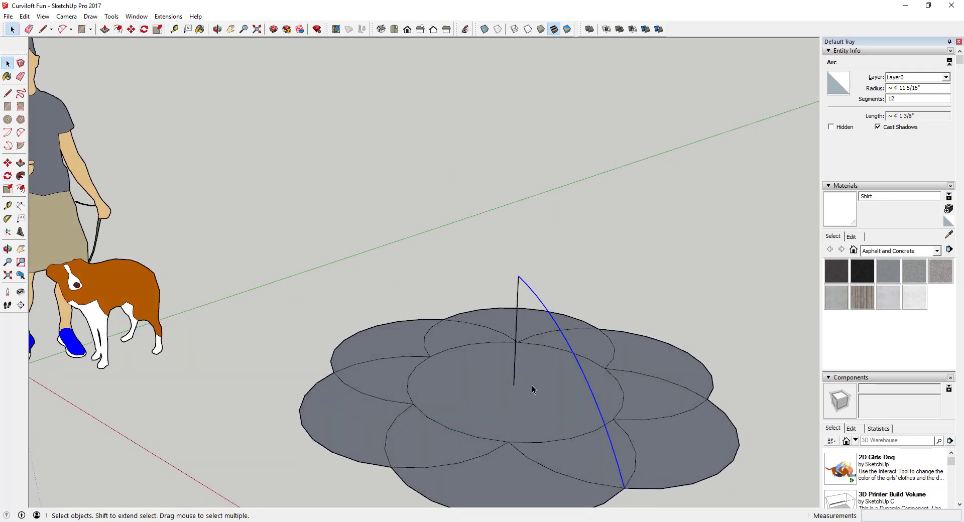
key("q")
key("space")
Rotate a copy of the arc about the flower's centre, from its petal notch to the neighbouring outer notch
key("q")
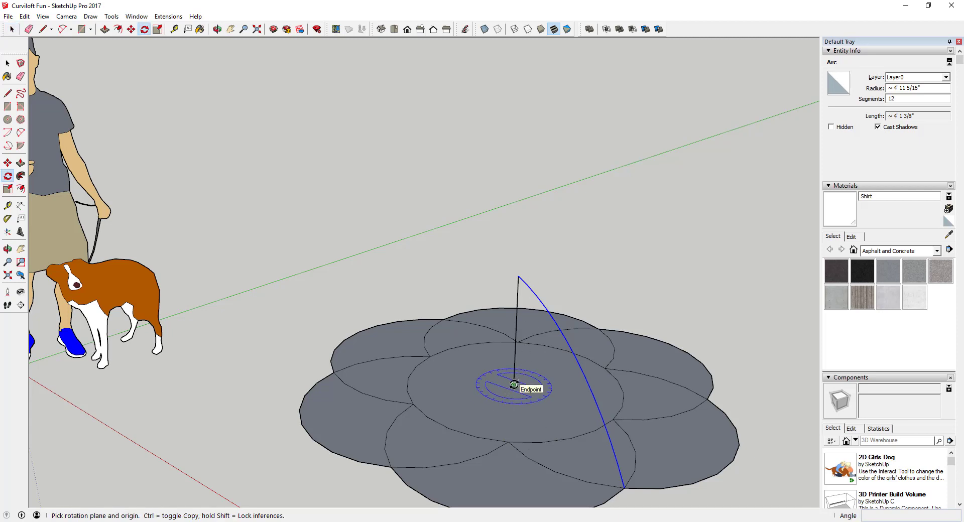
left_click(514, 384)
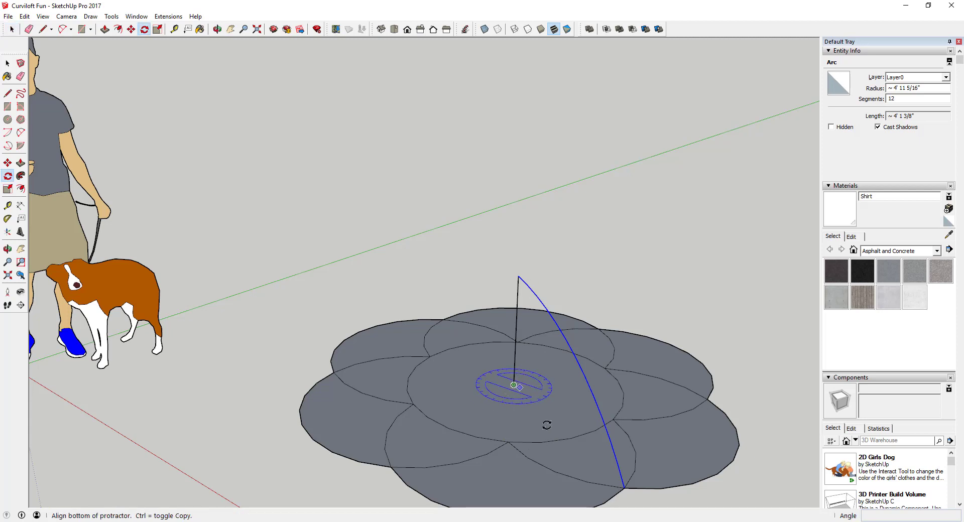
left_click(624, 487)
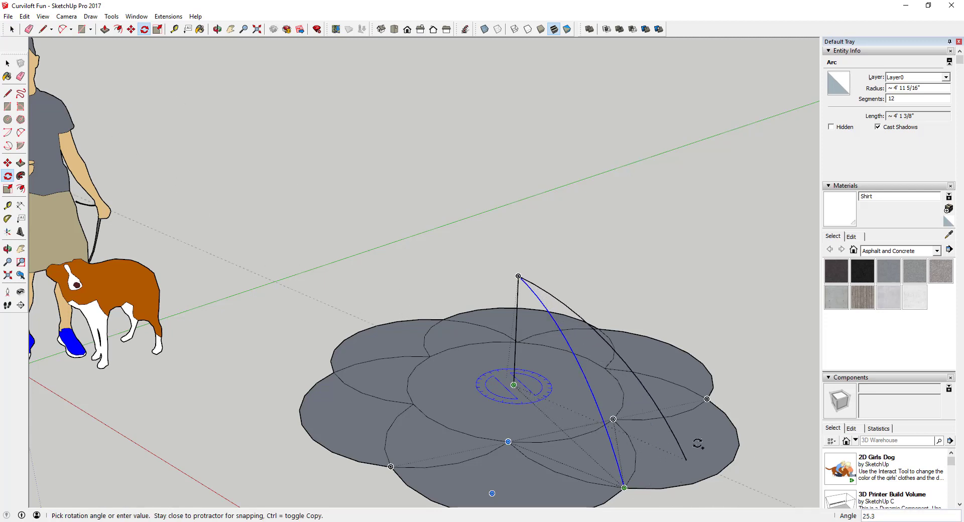
left_click(708, 399)
middle_click_drag(715, 458, 658, 461)
key("space")
Inspect the outer petal edge that spans the ground ends of the two raised arcs
scroll(653, 459, "down", 3)
scroll(736, 454, "up", 6)
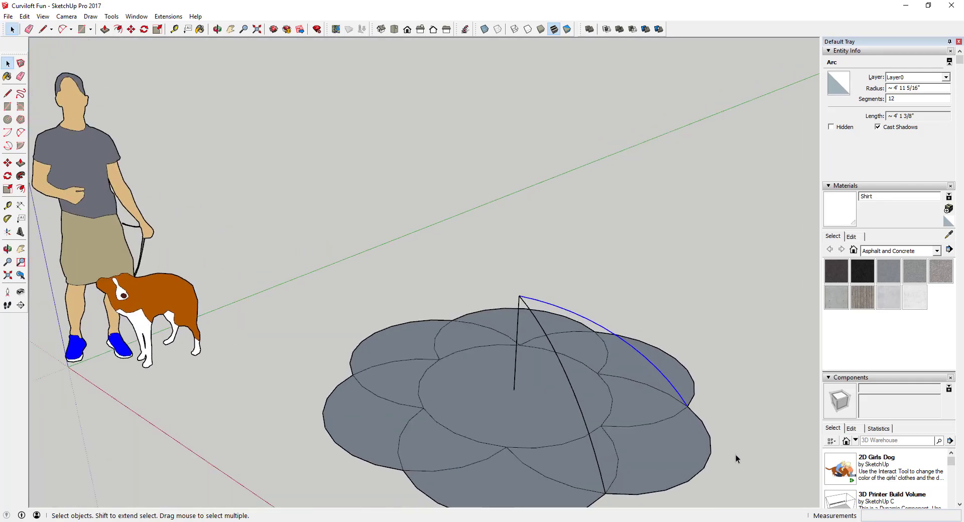
scroll(668, 346, "down", 3)
scroll(669, 414, "up", 2)
left_click(667, 412)
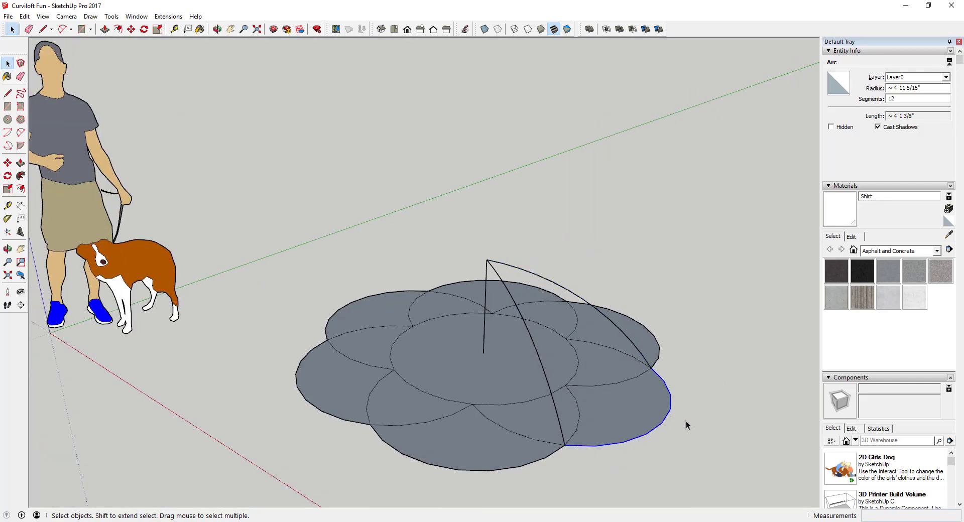
mouse_move(686, 421)
middle_mouse_down()
mouse_move(645, 413)
mouse_move(659, 482)
mouse_move(670, 484)
mouse_move(538, 396)
middle_mouse_up()
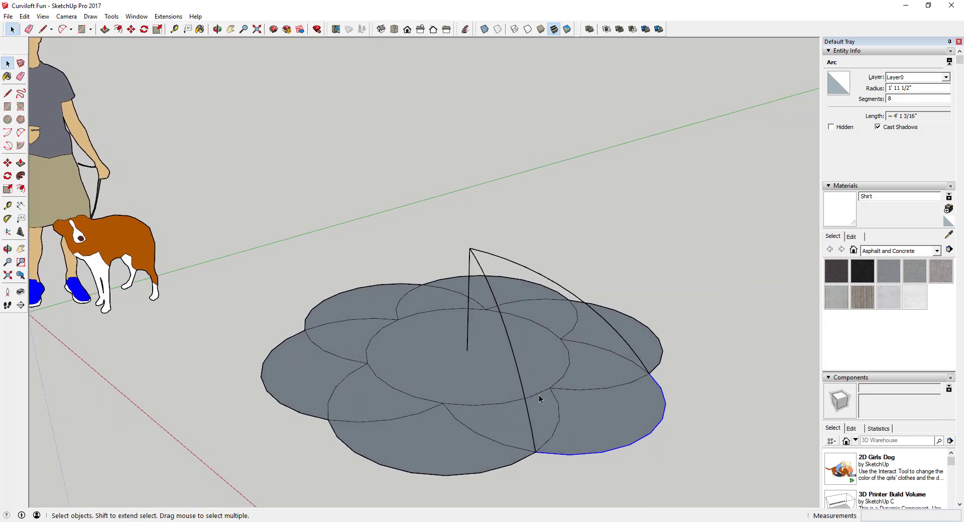
key("e")
key("space")
Clear the selection and display the Curviloft tools
left_click(663, 52)
right_click(702, 29)
left_click(728, 84)
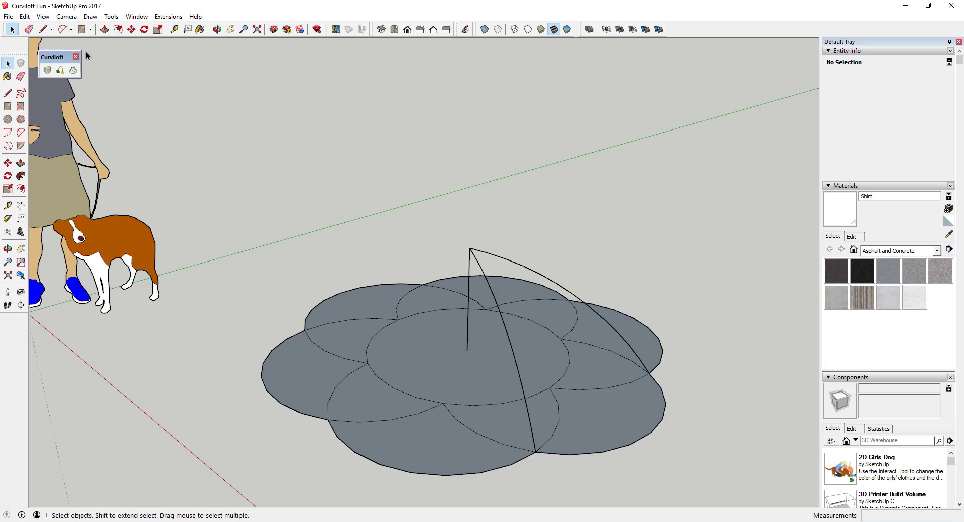
Move the Curviloft toolbar away from the figure into the empty area beside the flower base
left_click_drag(62, 60, 743, 133)
scroll(719, 366, "up", 3)
middle_click_drag(719, 366, 698, 339)
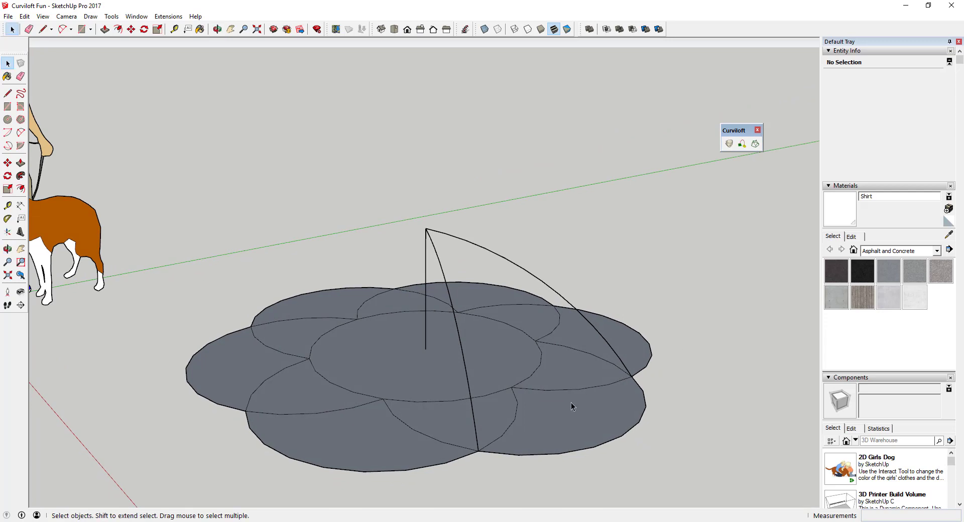
Select the two raised arcs and the outer petal edge between them, and generate a Curviloft skin surface across them
left_click(542, 279)
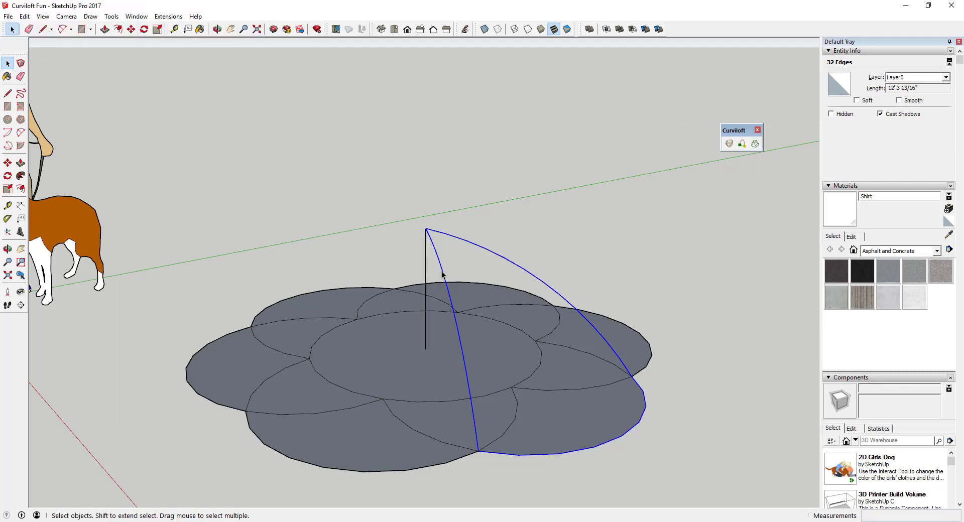
left_click(756, 145)
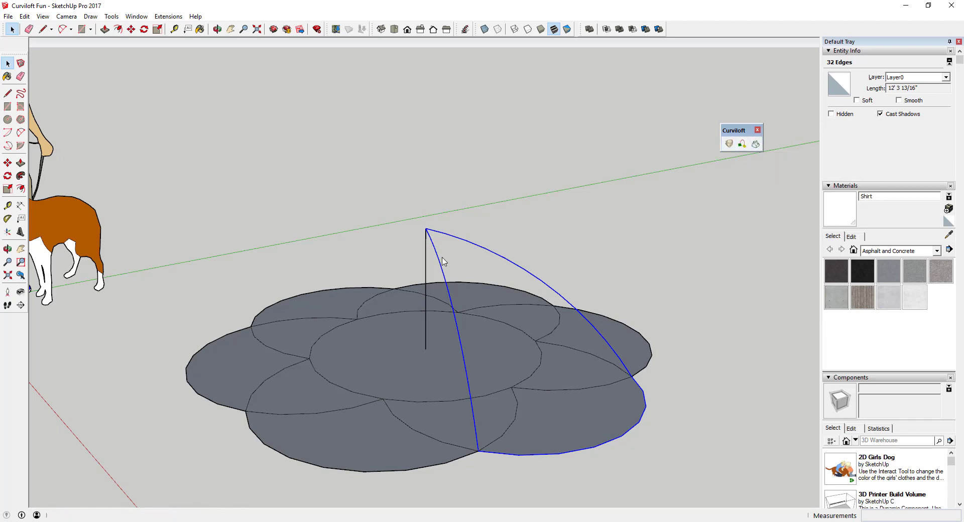
middle_click_drag(635, 415, 452, 429)
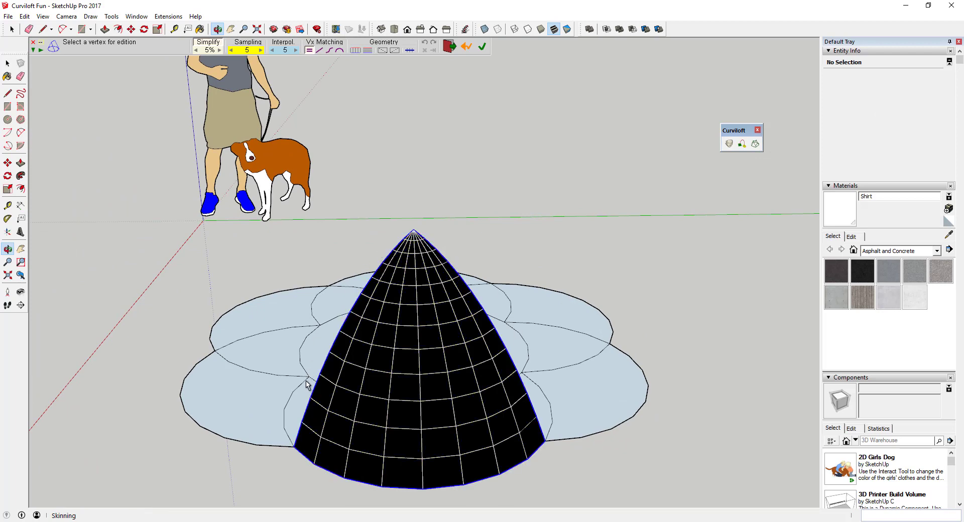
key("Escape")
middle_click_drag(376, 398, 693, 396)
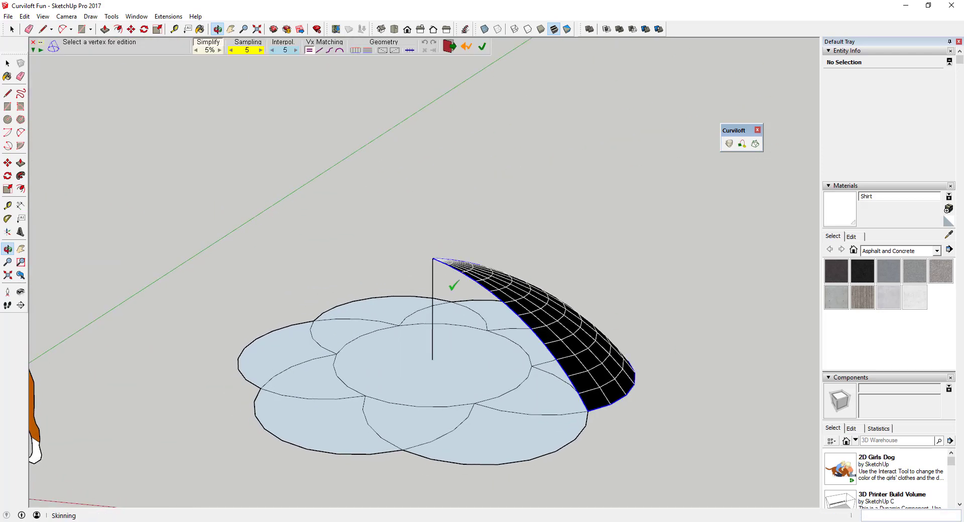
mouse_move(628, 335)
middle_mouse_down()
mouse_move(593, 399)
mouse_move(625, 452)
middle_mouse_up()
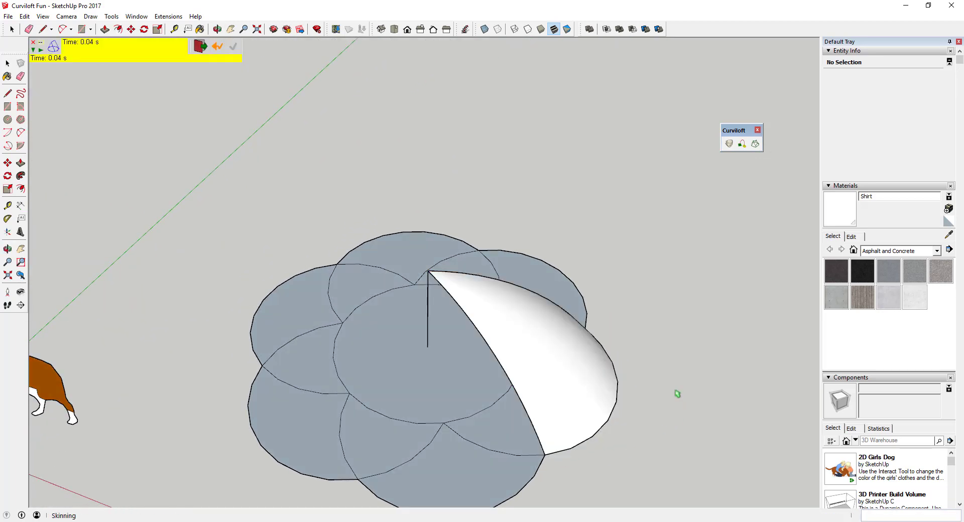
middle_click_drag(532, 378, 399, 245)
key("Return")
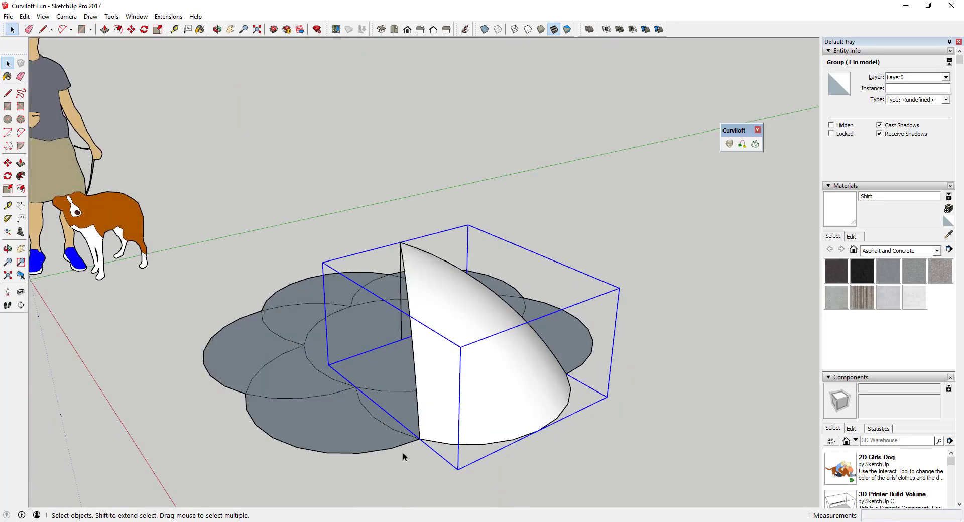
Rotate a copy of the petal surface group about the flower's centre, from its outer notch to the neighbouring notch
middle_click_drag(454, 334, 511, 362)
key("q")
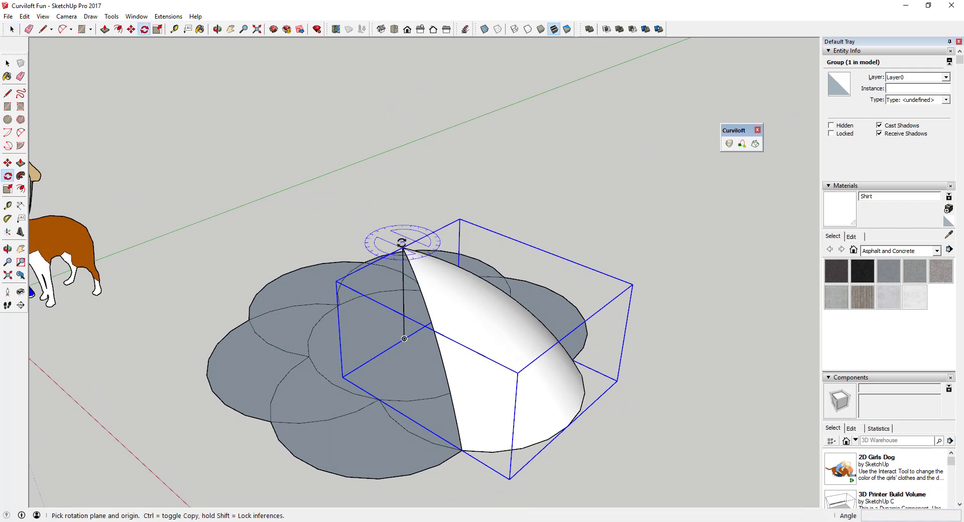
scroll(402, 245, "up", 2)
left_click(405, 360)
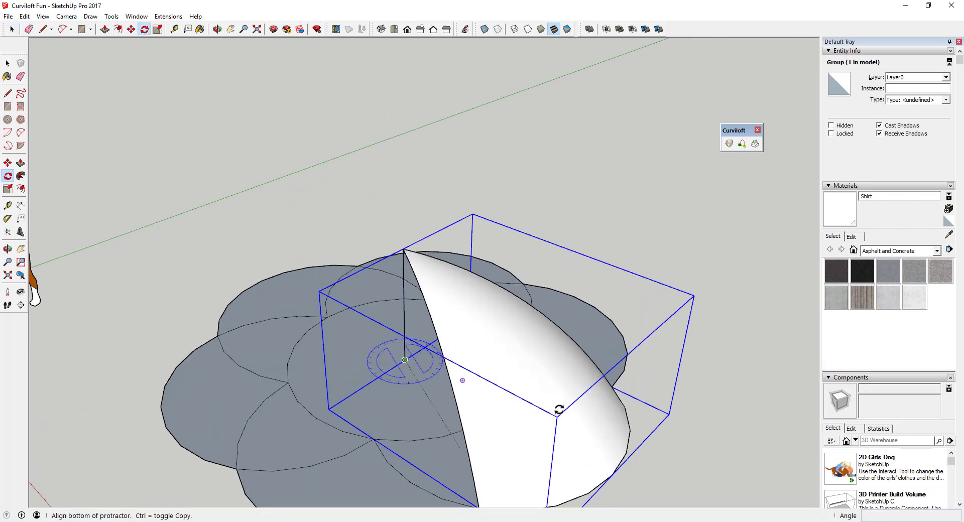
key("Escape")
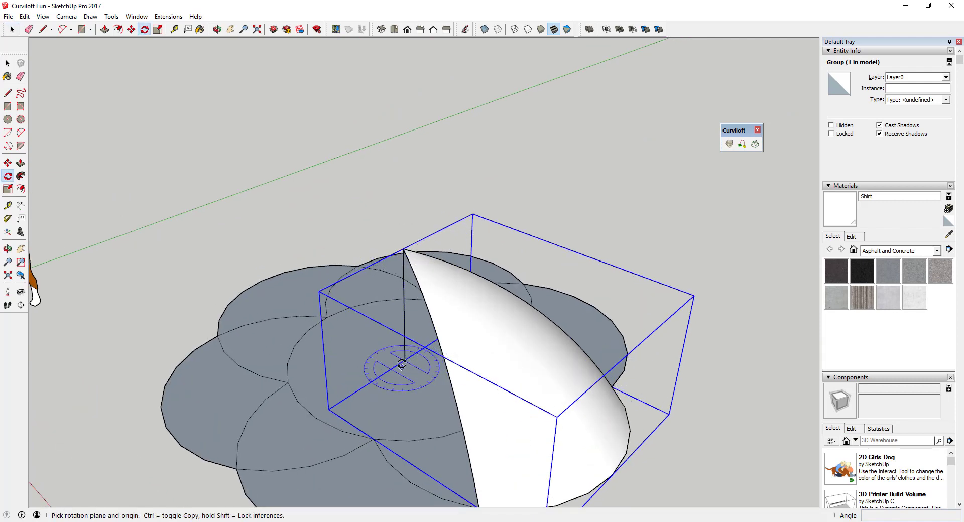
left_click(403, 358)
scroll(422, 383, "down", 2)
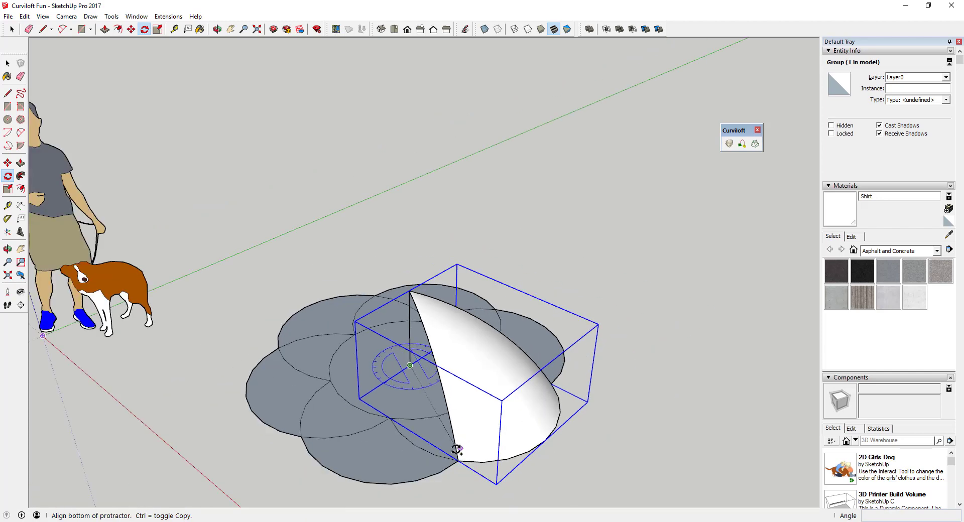
left_click(458, 461)
middle_click_drag(603, 394, 416, 420)
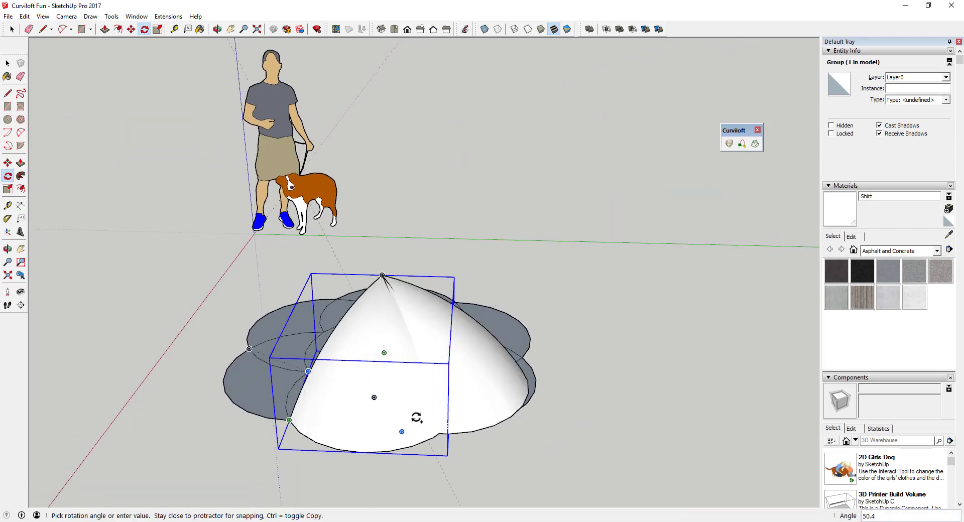
left_click(449, 425)
Repeat the rotated petal surface as five copies around the flower's centre
middle_click_drag(495, 399, 504, 462)
type("*5")
key("Return")
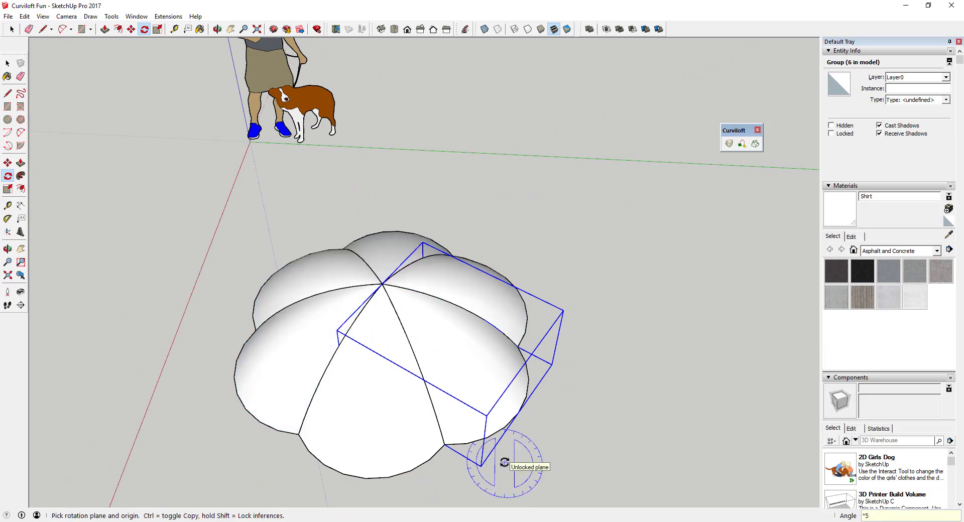
Delete the flat flower base and its connected geometry from beneath the petal surfaces
mouse_move(340, 376)
middle_mouse_down()
mouse_move(532, 199)
mouse_move(379, 323)
mouse_move(462, 187)
mouse_move(700, 147)
mouse_move(454, 332)
middle_mouse_up()
key("e")
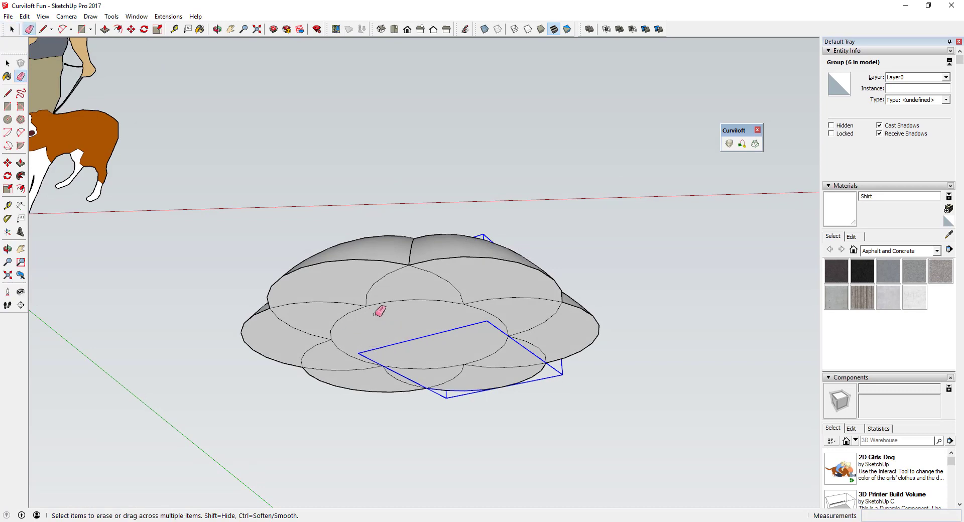
key("space")
triple_click(402, 318)
key("Delete")
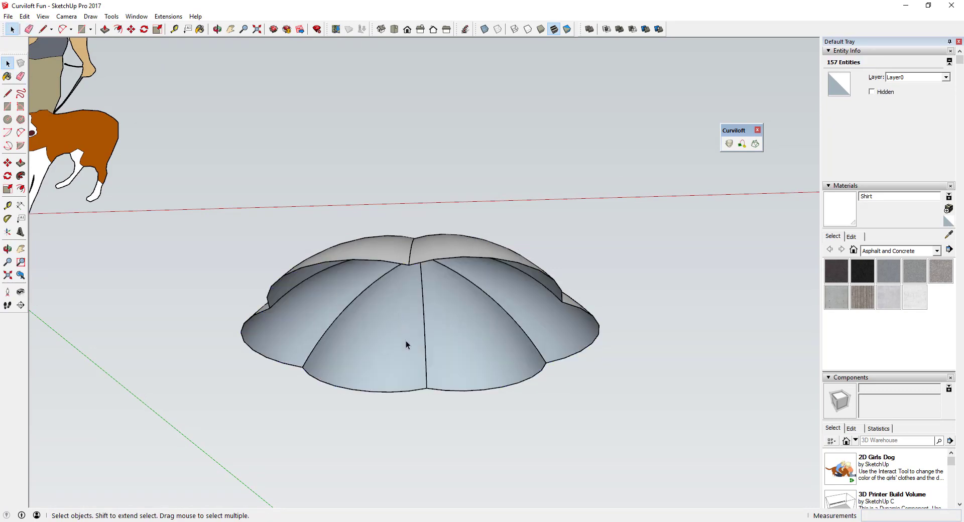
Undo the base deletion and the petal surfaces, going back to the flat flower with its two raised arcs
middle_click_drag(407, 344, 484, 351)
left_click(430, 323)
key("Delete")
middle_click_drag(431, 324, 511, 382)
left_click(529, 366)
key("Delete")
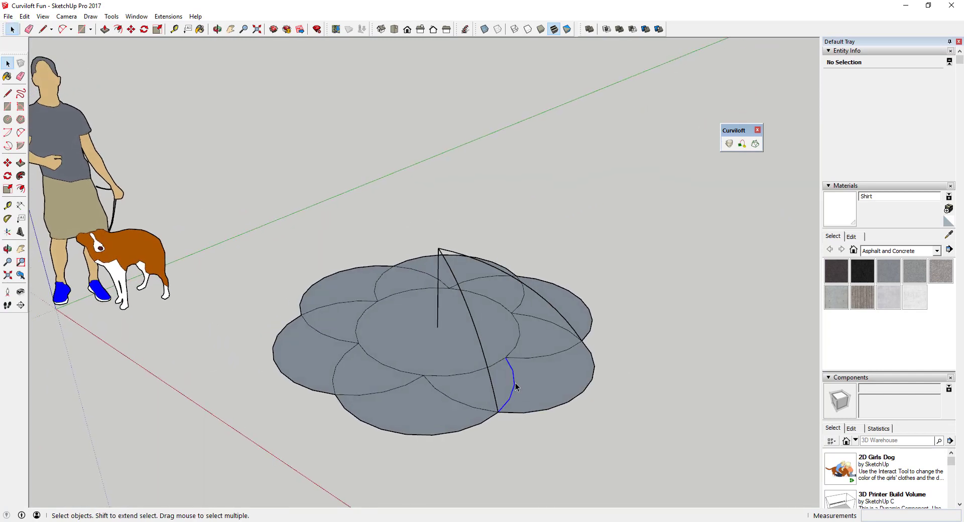
Preview a Curviloft skin bounded by the two raised arcs and the two inner petal edges between their ground ends
left_click(490, 393)
left_click(506, 397, "shift")
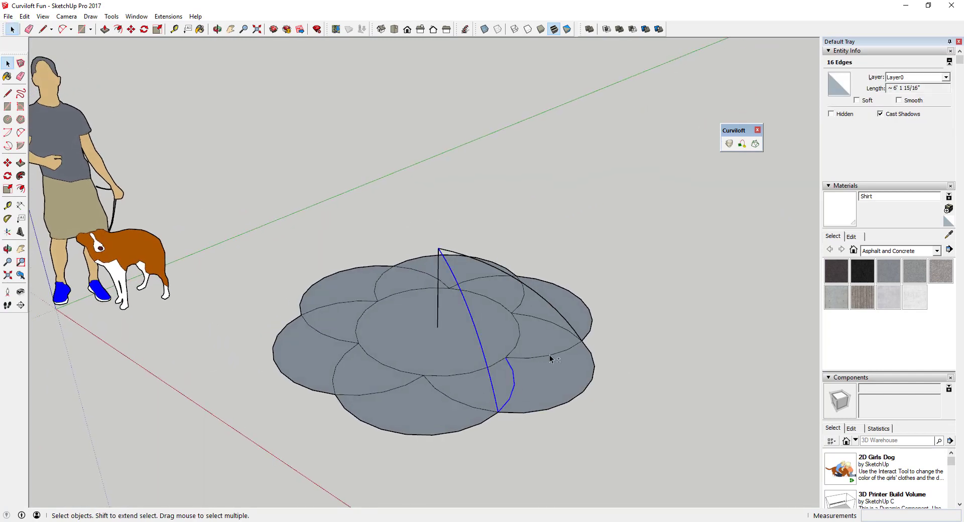
left_click(549, 354, "shift")
left_click(564, 322, "shift")
left_click(755, 143)
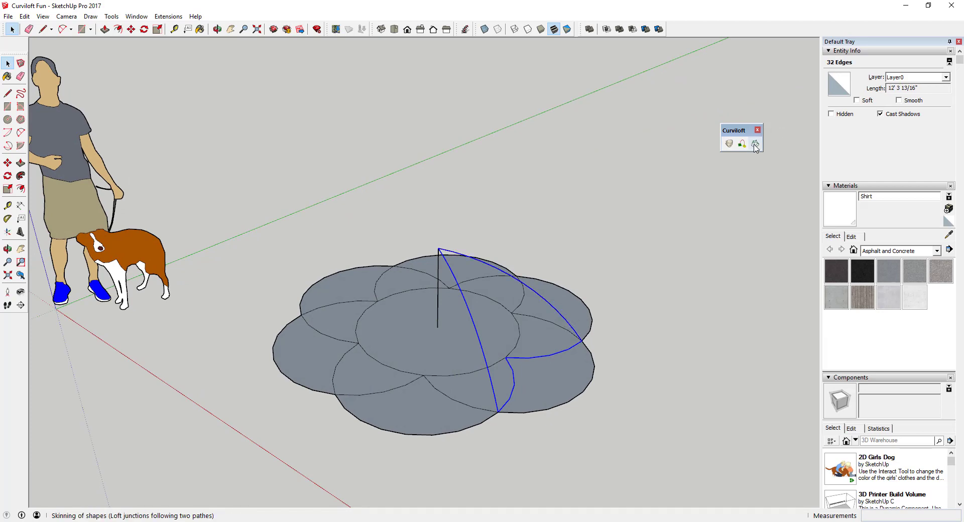
middle_click_drag(579, 372, 449, 341)
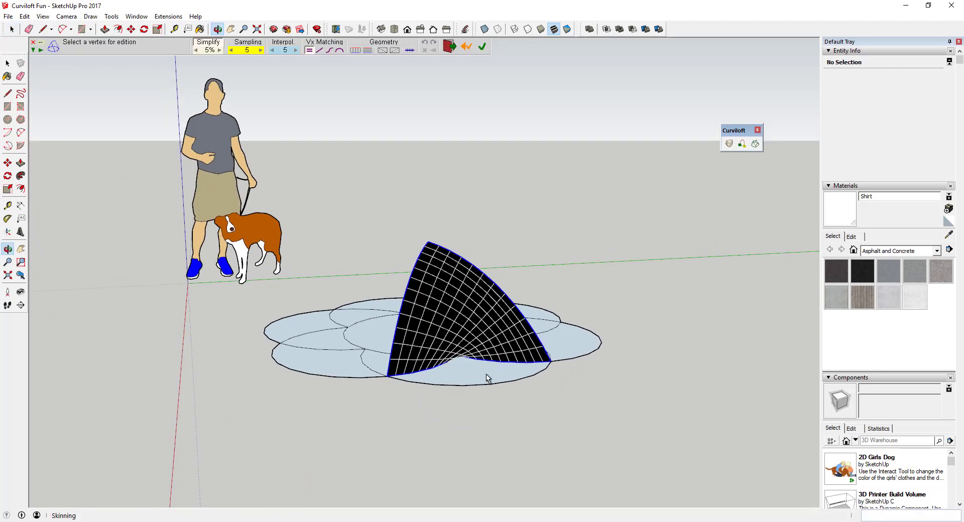
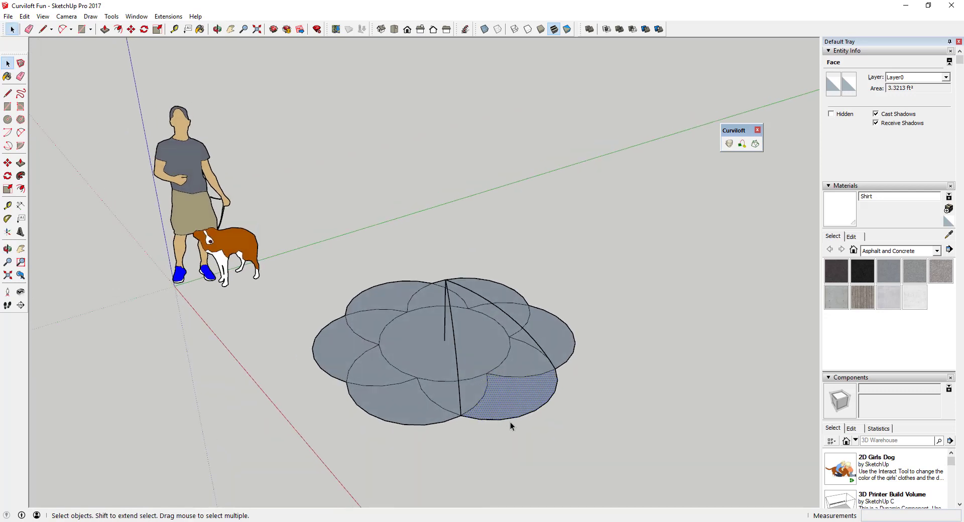
Preview a Curviloft skin bounded by the two raised arcs and the outer petal edge, and check its shape
left_click(514, 418)
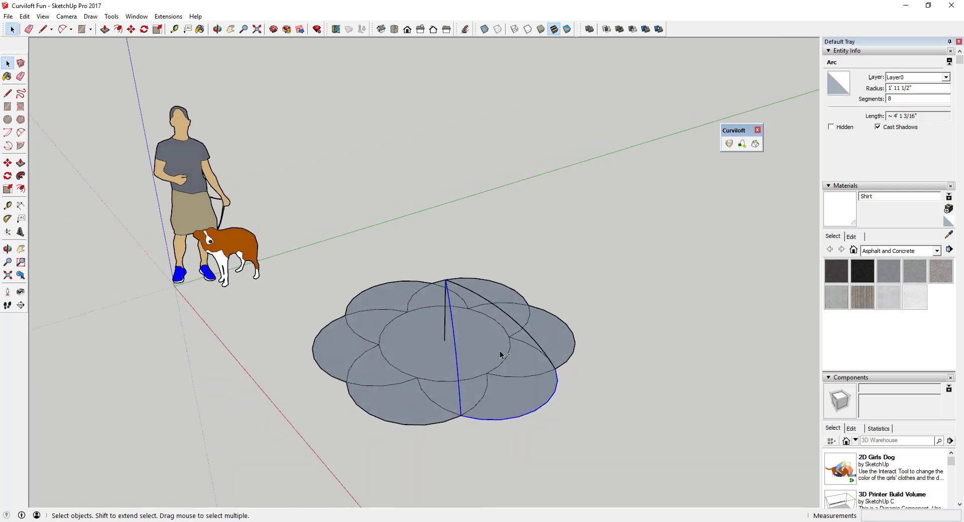
left_click(524, 341, "shift")
middle_click_drag(562, 372, 672, 361)
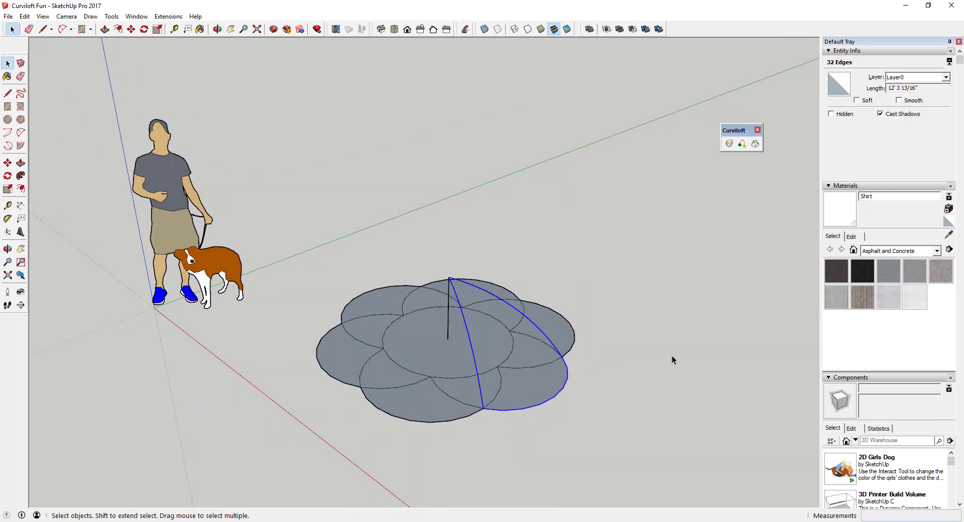
scroll(672, 358, "up", 3)
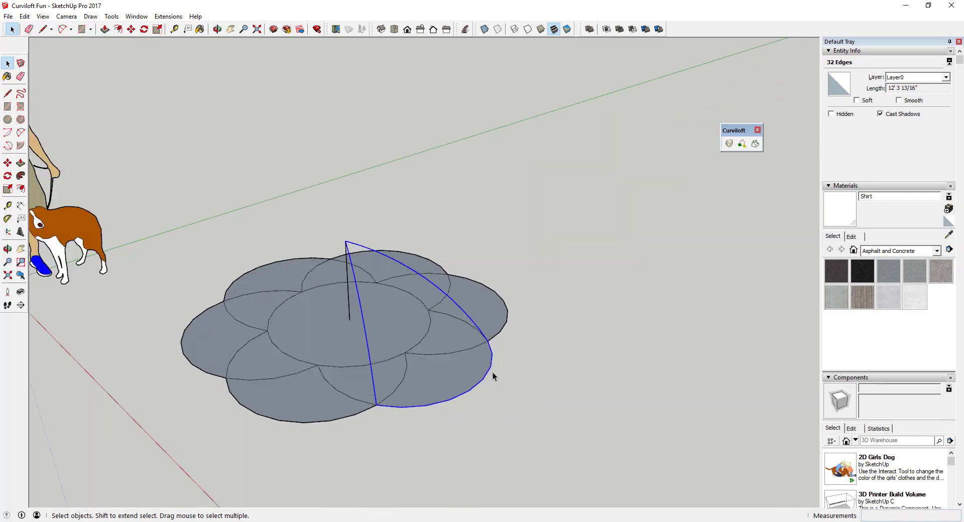
scroll(493, 374, "up", 2)
middle_click_drag(477, 380, 414, 389)
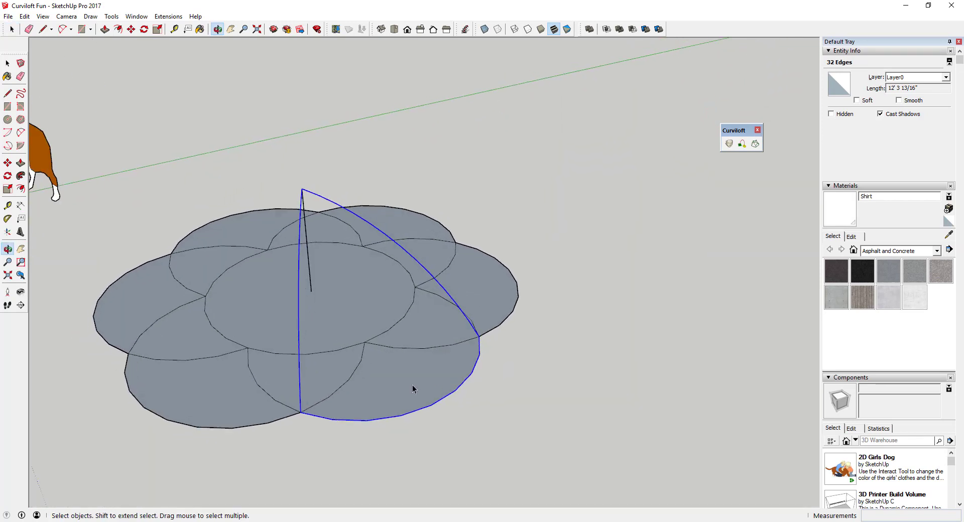
left_click(755, 143)
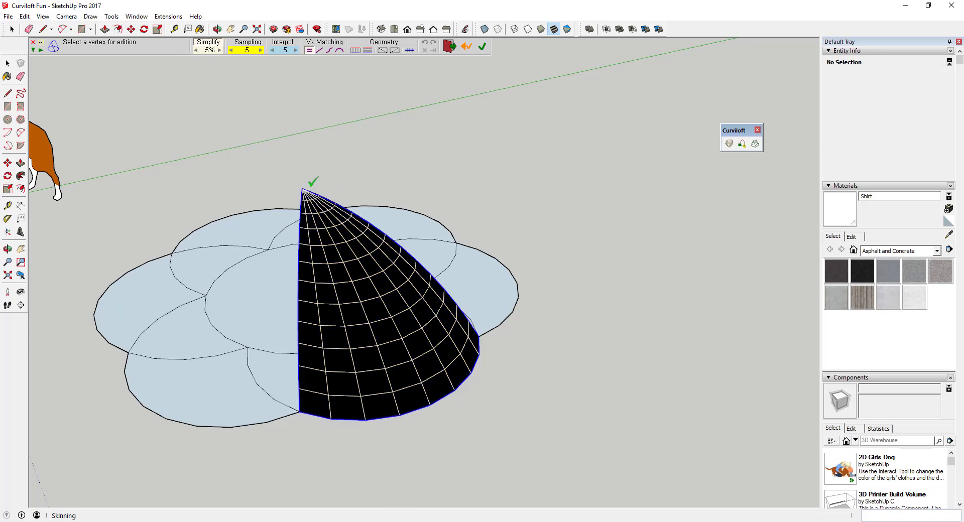
middle_click_drag(441, 367, 382, 281)
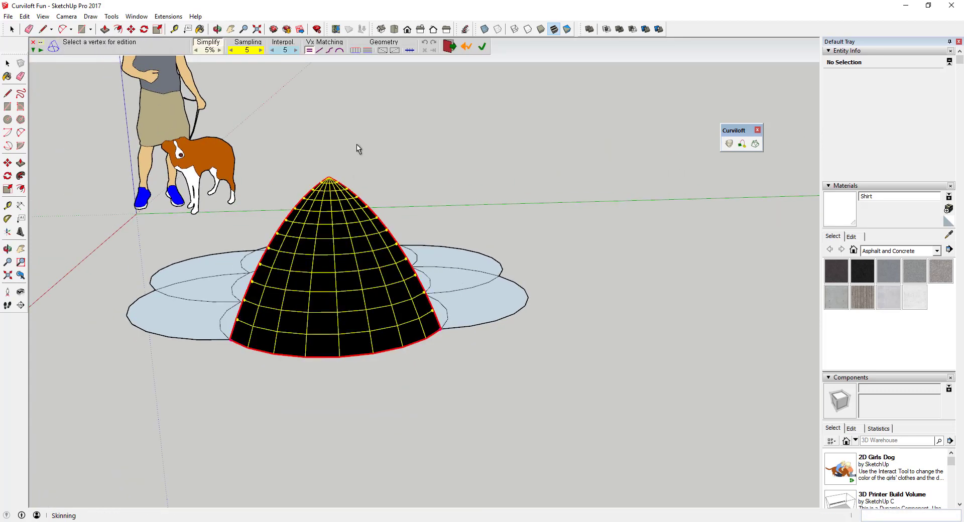
middle_click_drag(357, 146, 507, 169)
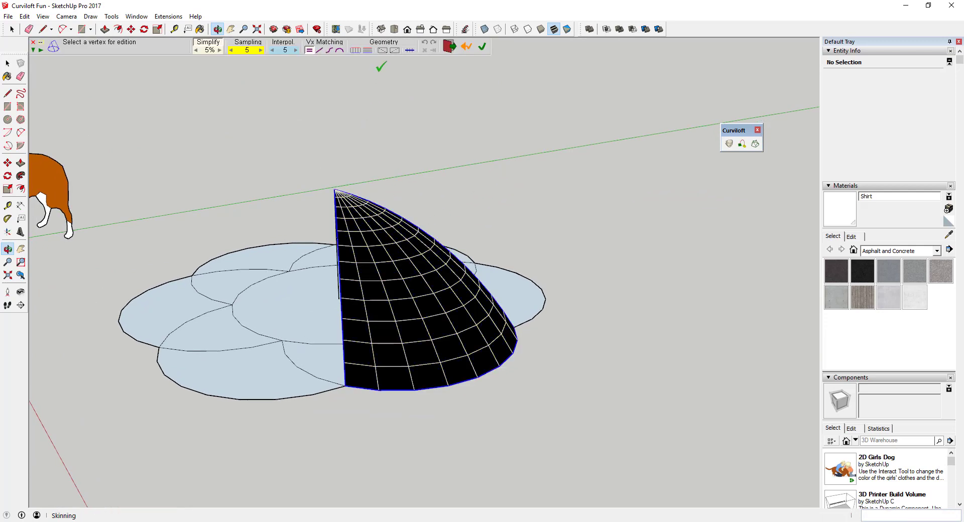
Toggle the skin preview's geometry between crosswise contours, a line grid and lengthwise ribs, and return it to the full surface
left_click(355, 50)
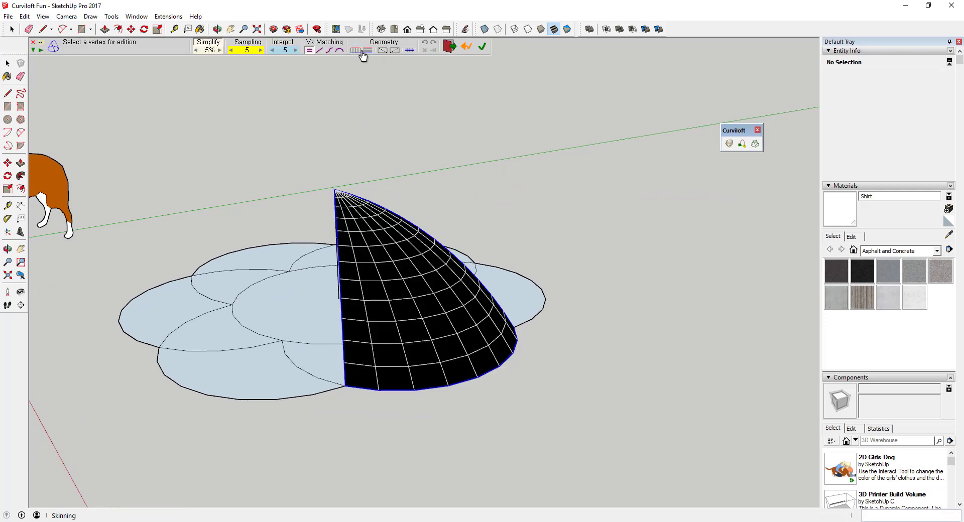
left_click(369, 51)
left_click(355, 52)
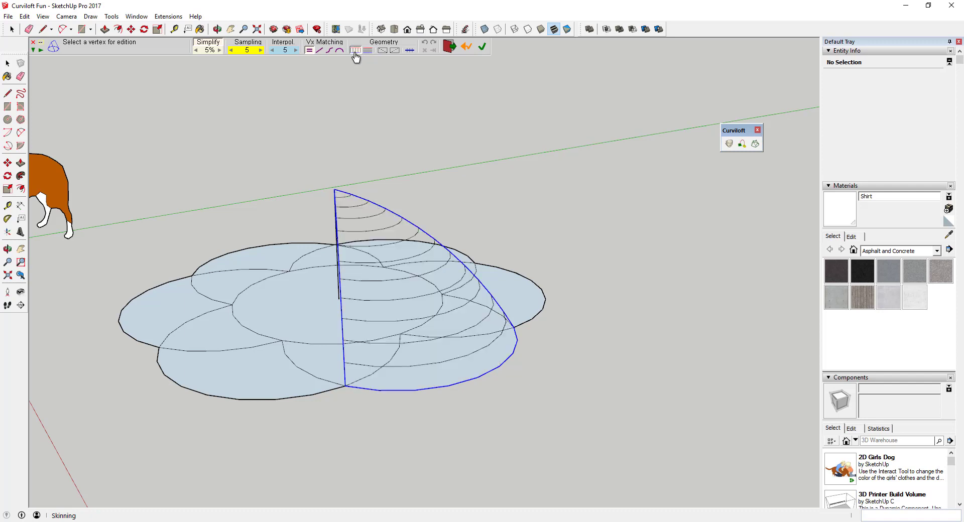
left_click(369, 54)
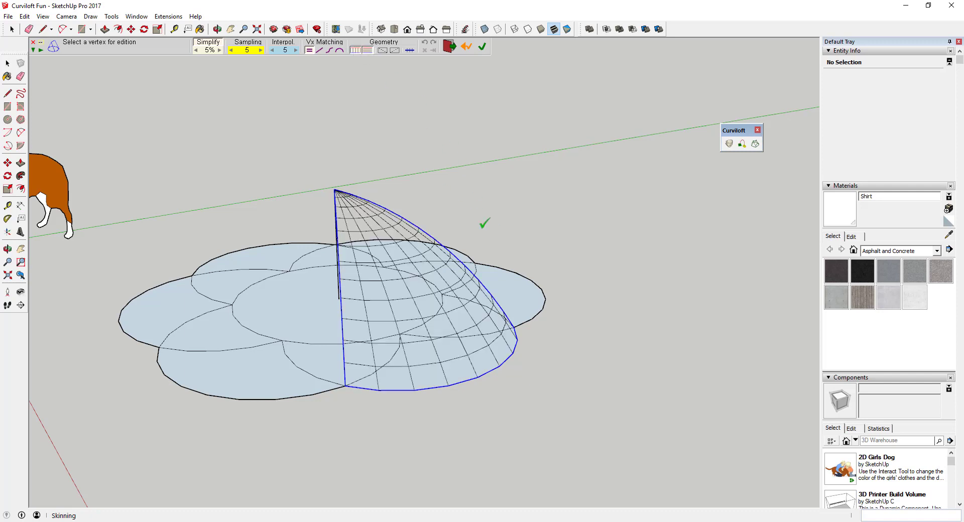
middle_click_drag(448, 219, 442, 216)
left_click(367, 52)
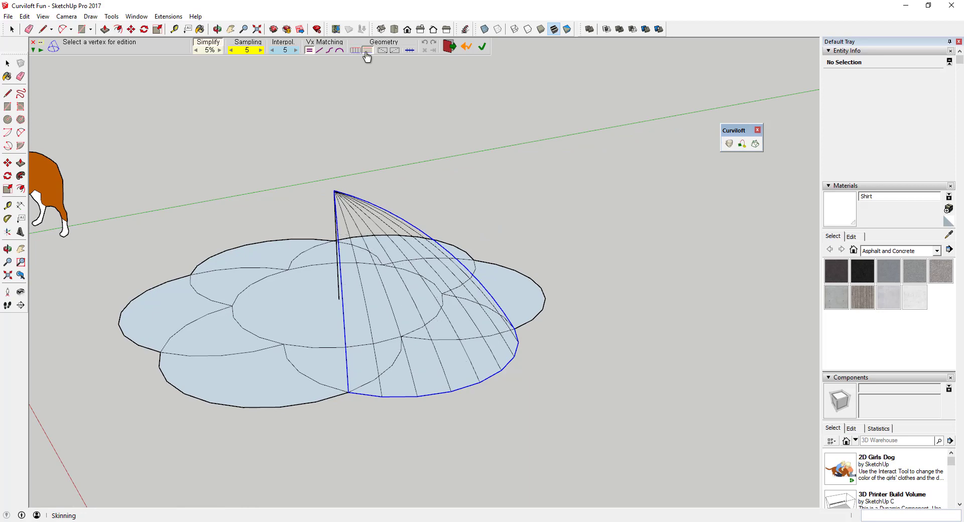
left_click(367, 52)
Generate the previewed skin as a petal surface and view it from the side
key("o")
left_click_drag(583, 260, 378, 273)
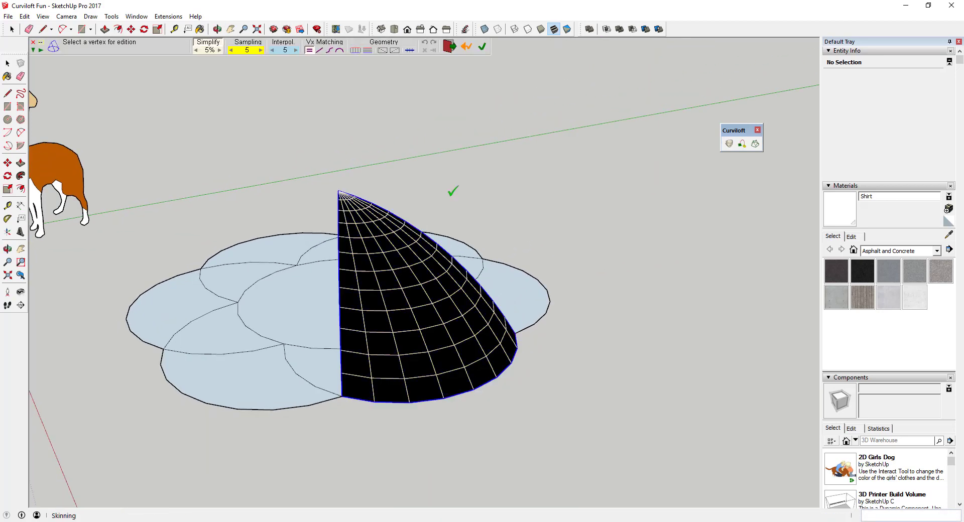
left_click(532, 210)
key("o")
left_click_drag(577, 223, 605, 218)
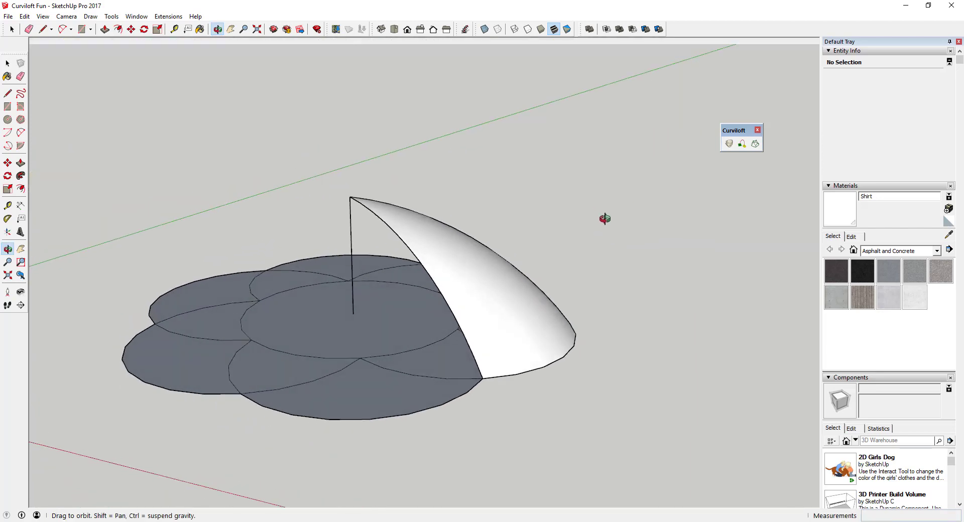
Undo the generated petal surface, leaving the two raised arcs over the flat flower base
key("ctrl+z")
key("ctrl+z")
key("ctrl+z")
key("ctrl+z")
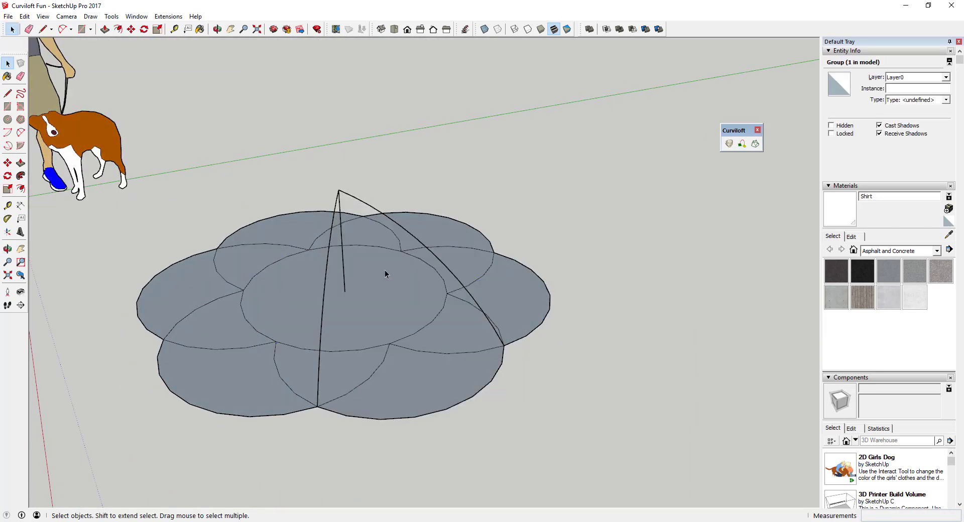
middle_click_drag(385, 271, 459, 261)
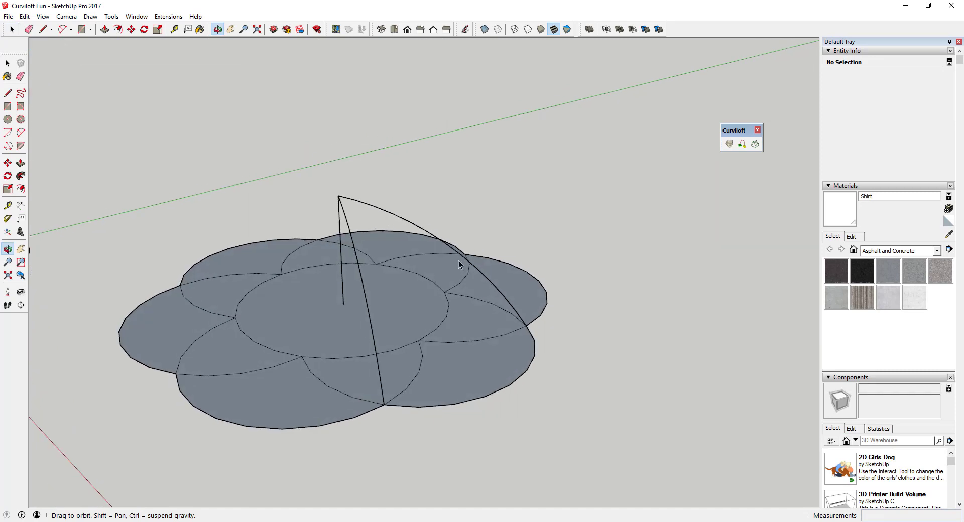
Skin the boundary formed by the two raised arcs and the outer petal edge with Curviloft, and generate the petal surface
left_click(466, 403, "shift")
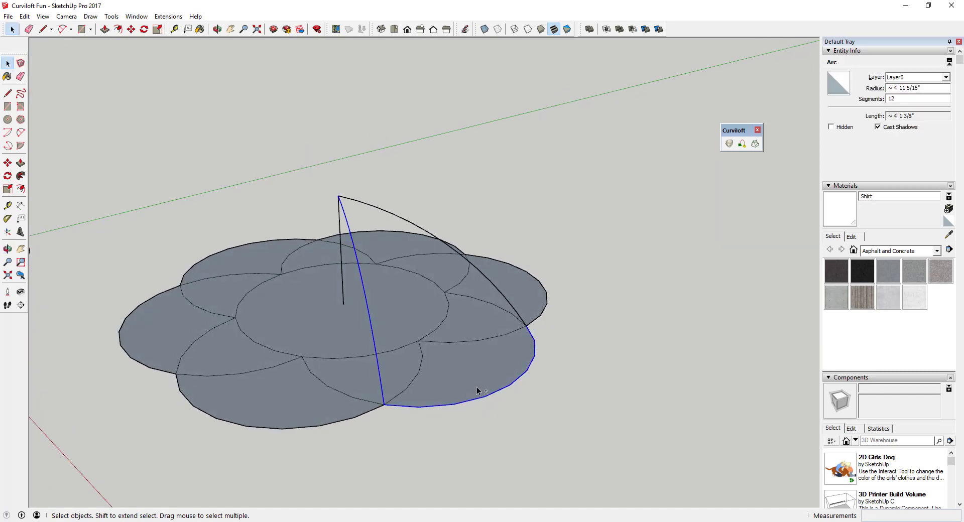
left_click(450, 250, "shift")
middle_click_drag(491, 279, 683, 203)
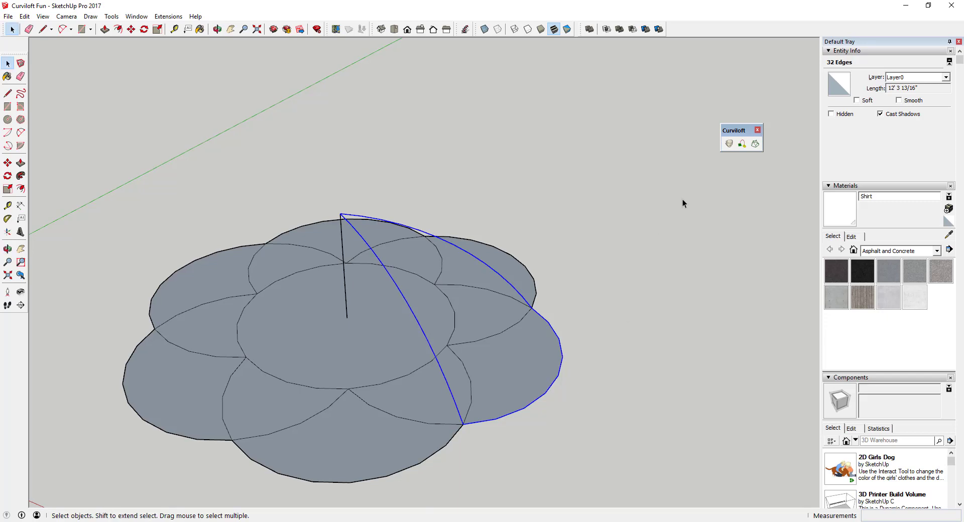
left_click(755, 144)
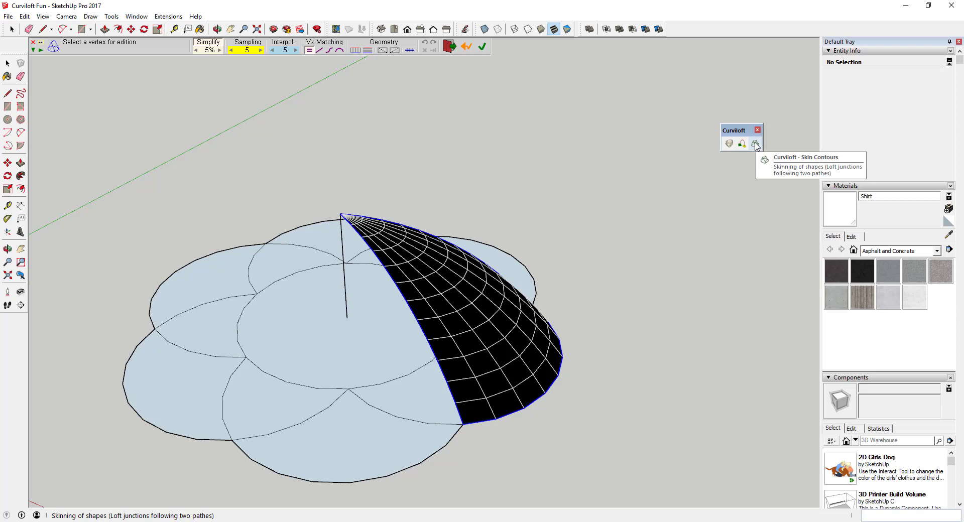
key("Return")
Open the generated petal group and select all of its geometry to examine the surface
middle_click_drag(555, 340, 359, 243)
scroll(402, 309, "up", 2)
double_click(432, 302)
left_click(401, 297)
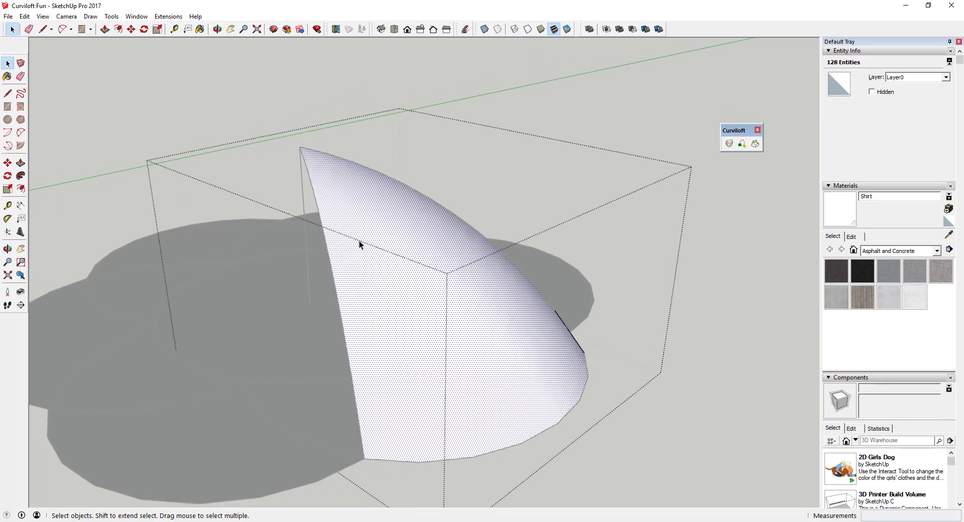
middle_click_drag(611, 411, 583, 383)
scroll(487, 365, "down", 2)
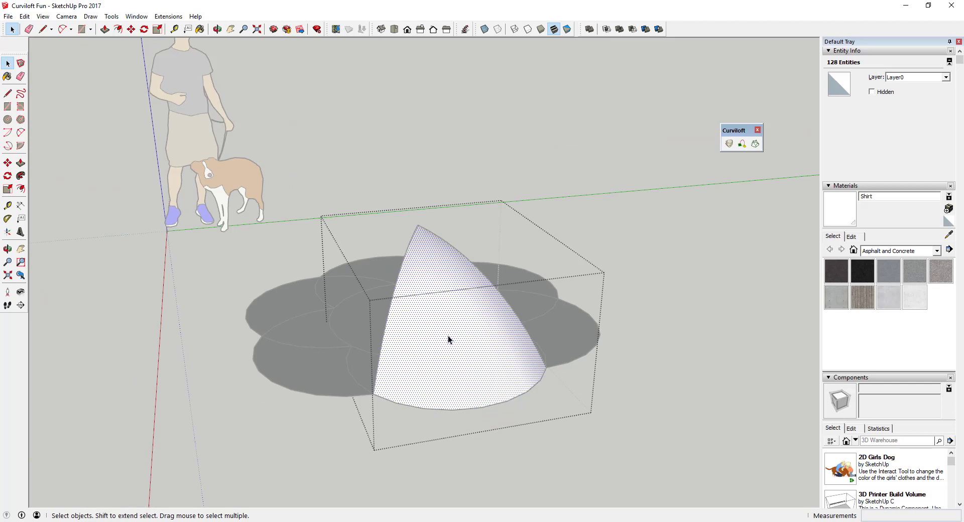
Examine the petal surface and its boundary edges close up from several angles, and leave the group
key("Escape")
left_click(403, 289)
middle_click_drag(399, 284, 490, 292)
scroll(486, 306, "up", 5)
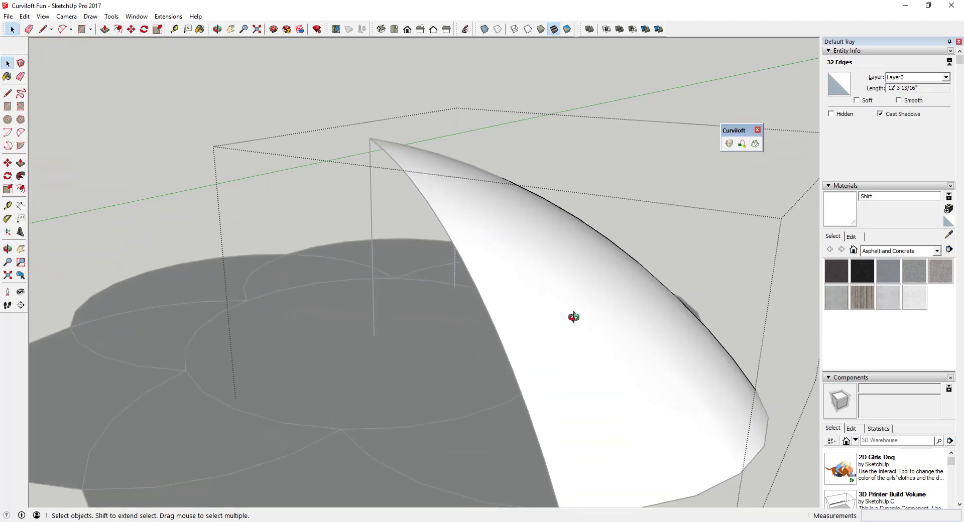
middle_click_drag(574, 317, 466, 362)
scroll(437, 363, "down", 2)
scroll(442, 369, "down", 2)
left_click(612, 389)
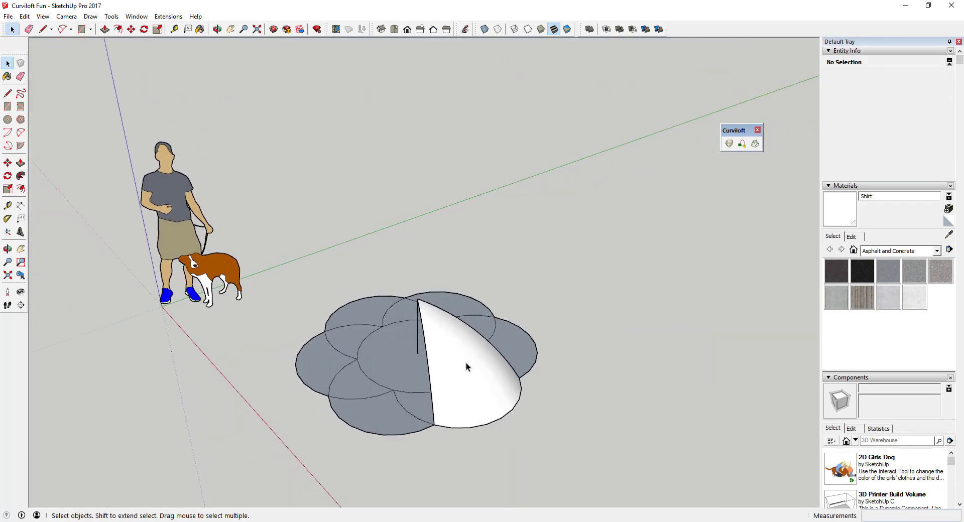
Rename the petal surface group as Face and hide it
left_click(466, 364)
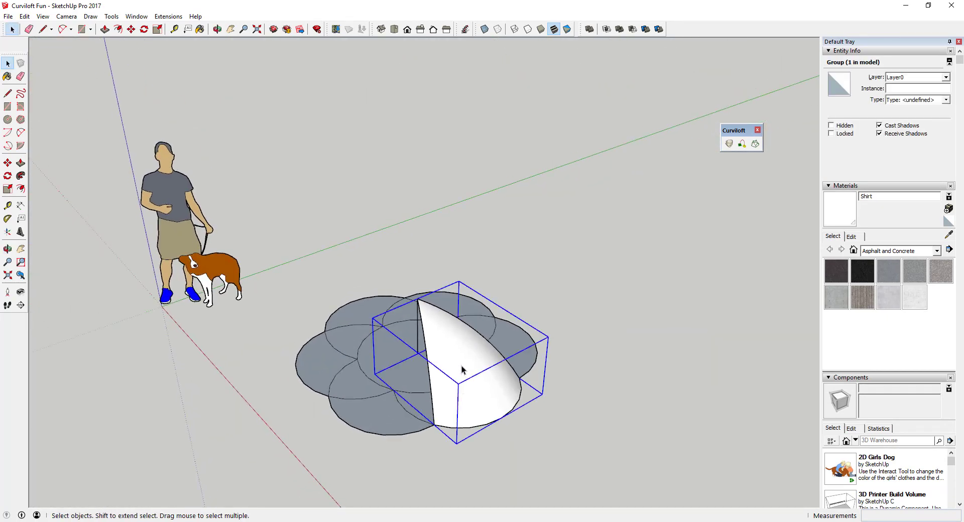
scroll(884, 402, "down", 10)
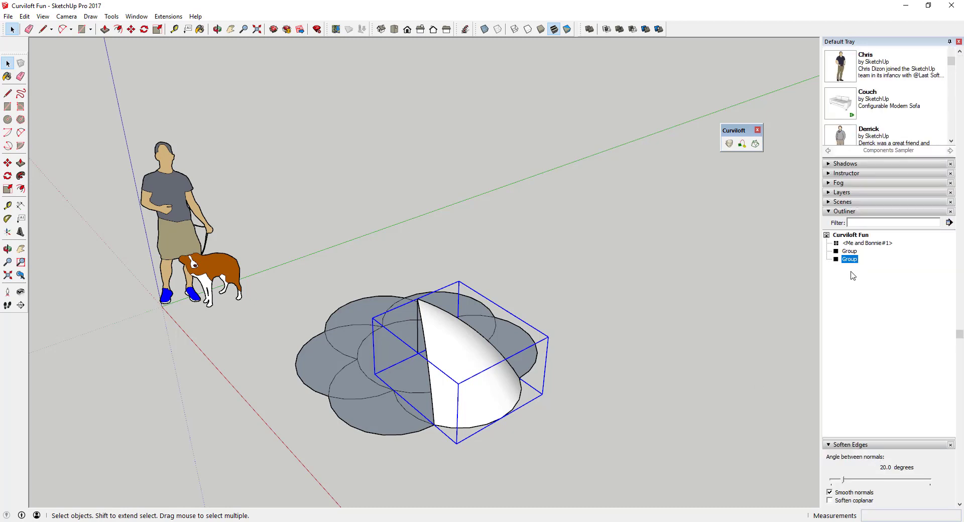
right_click(849, 260)
left_click(876, 515)
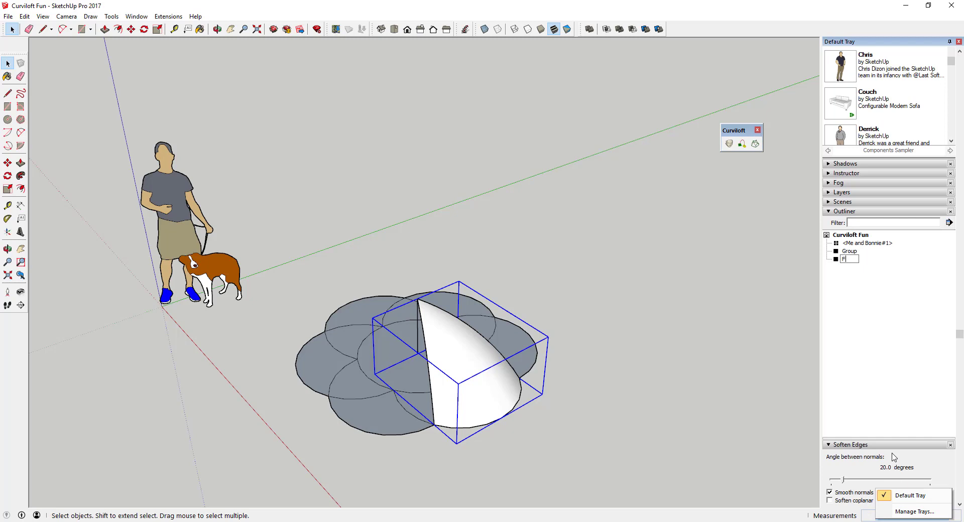
key("Return")
left_click(617, 410)
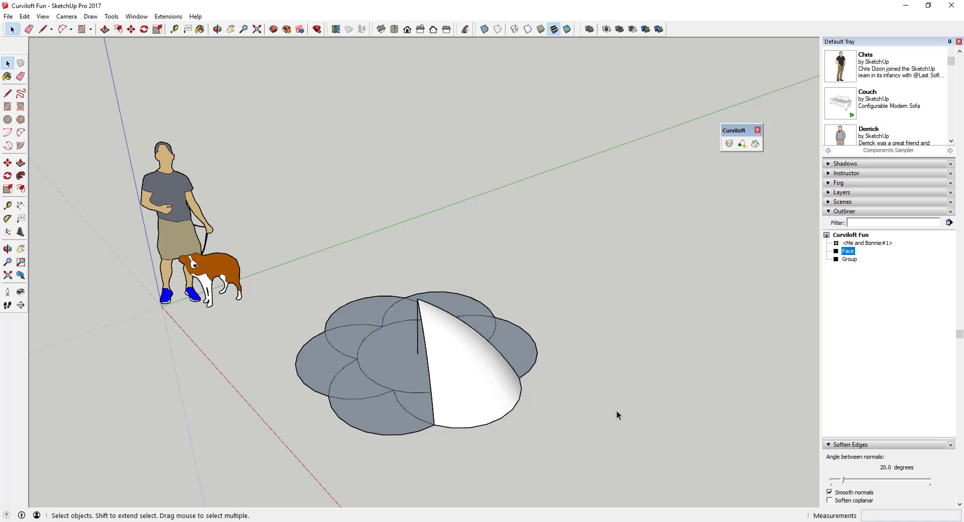
right_click(854, 251)
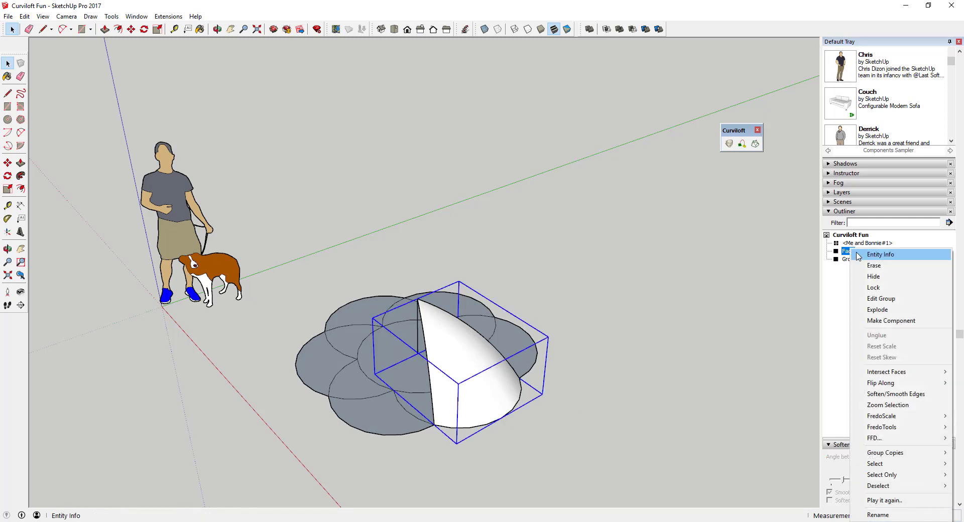
left_click(874, 276)
Preview a Curviloft skin bounded by the two raised arcs and the outer petal edge again, and inspect its grid
middle_click_drag(552, 327, 478, 345)
scroll(423, 356, "up", 5)
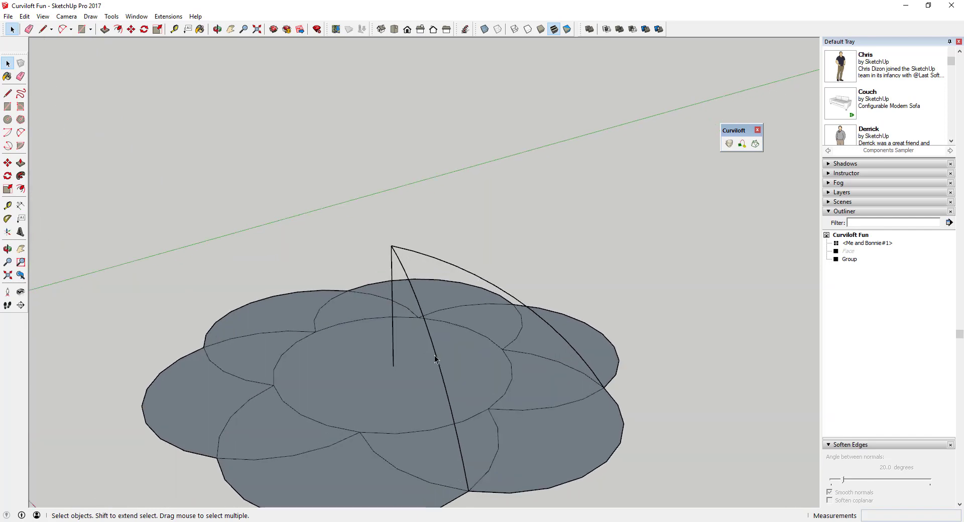
left_click(435, 355)
left_click(583, 480, "shift")
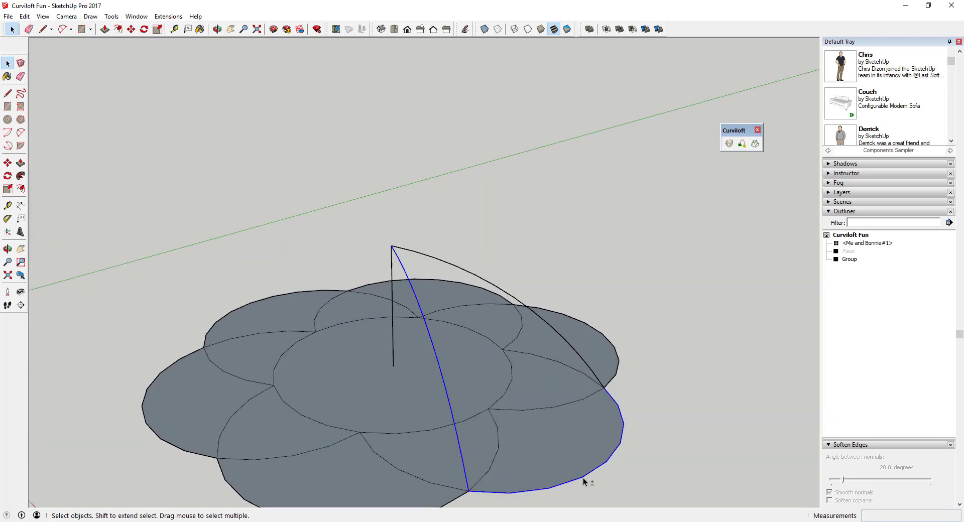
left_click(549, 324, "shift")
scroll(568, 369, "down", 5)
middle_click_drag(563, 399, 453, 379)
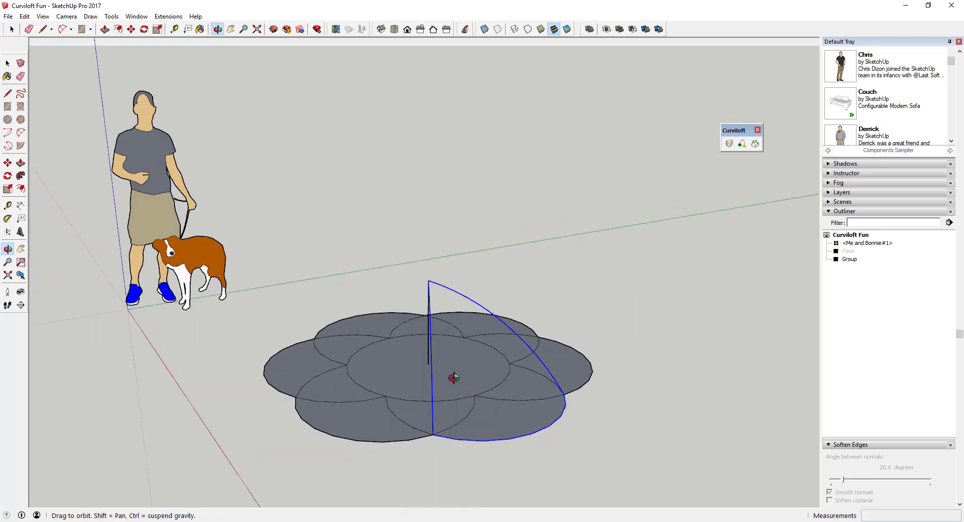
left_click(756, 144)
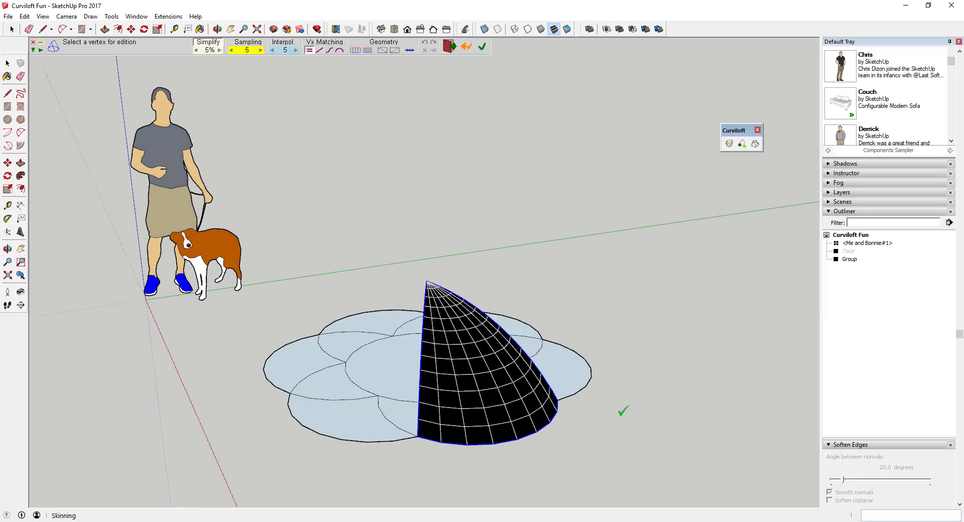
middle_click_drag(623, 410, 563, 346)
scroll(562, 346, "up", 5)
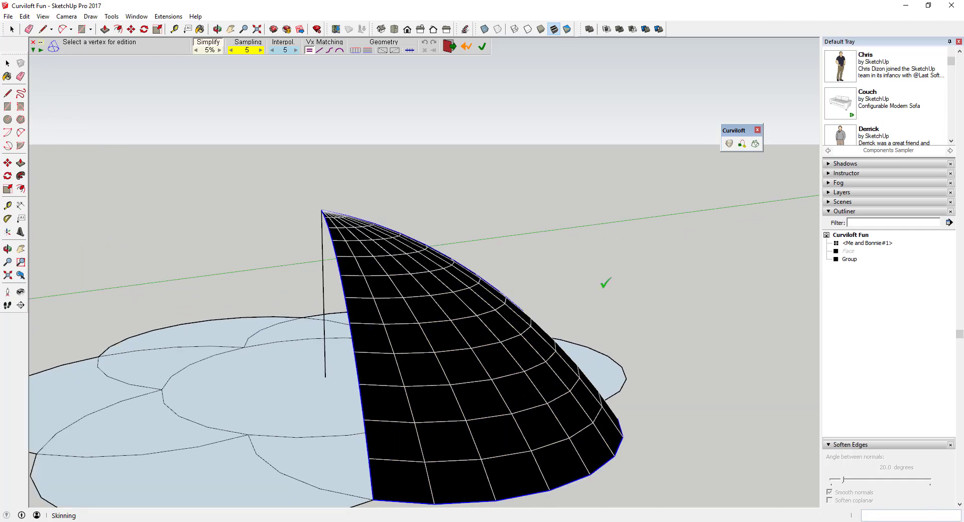
middle_click_drag(605, 283, 549, 269)
scroll(402, 105, "down", 3)
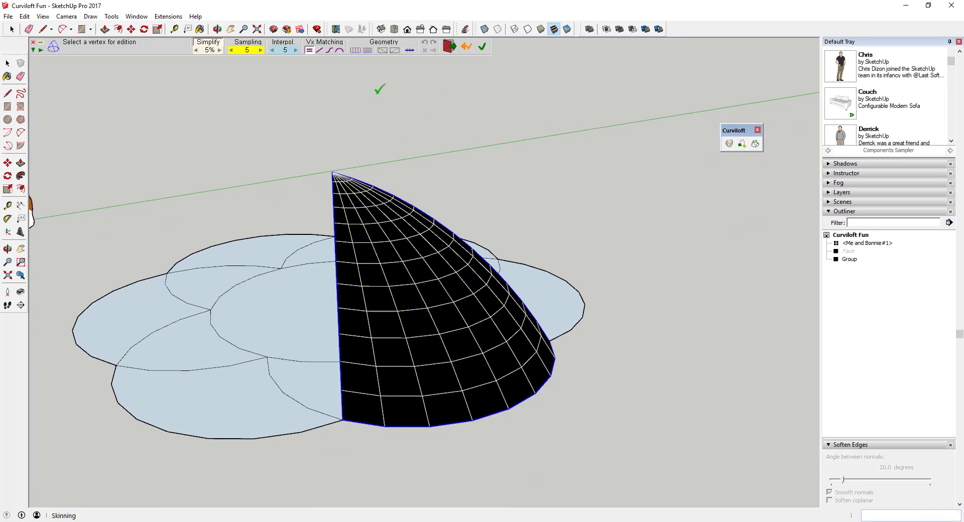
Compare the skin preview as crosswise contours only and as a full surface with and without diagonals, and restore the plain surface grid
left_click(355, 50)
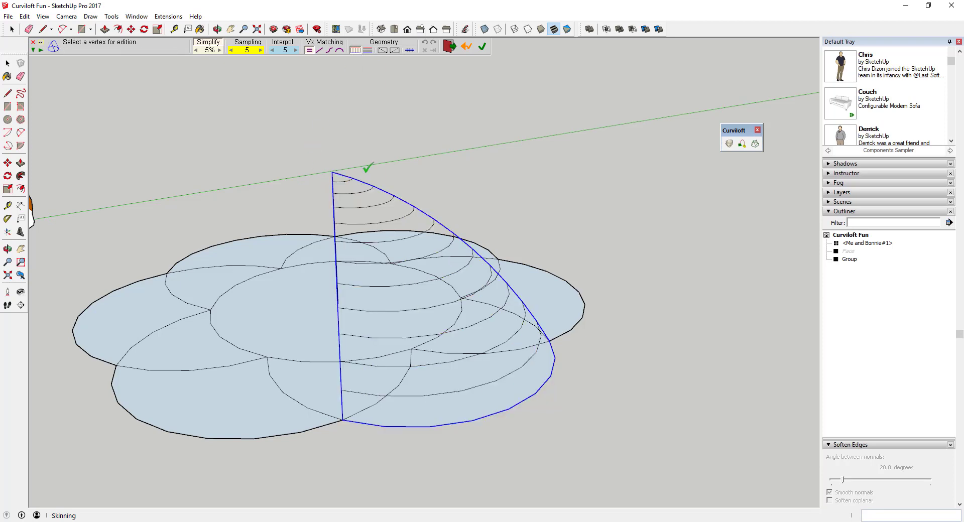
left_click(355, 51)
left_click(383, 50)
left_click(396, 50)
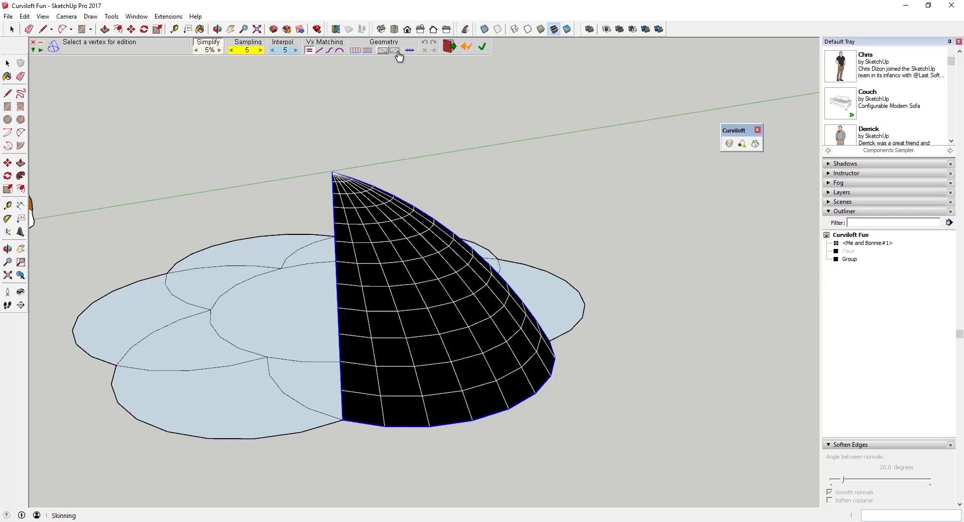
left_click(396, 52)
left_click(382, 52)
left_click(382, 53)
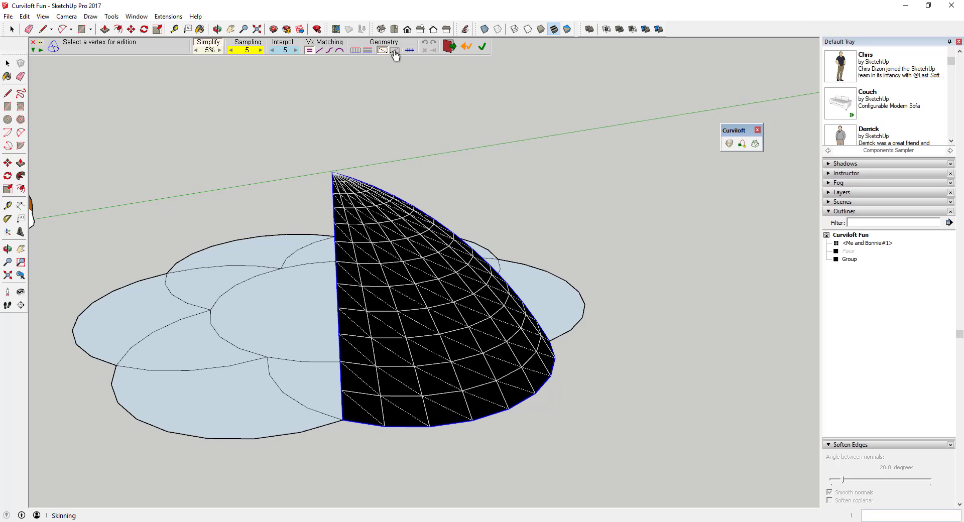
left_click(396, 52)
left_click(383, 52)
left_click(395, 51)
left_click(386, 52)
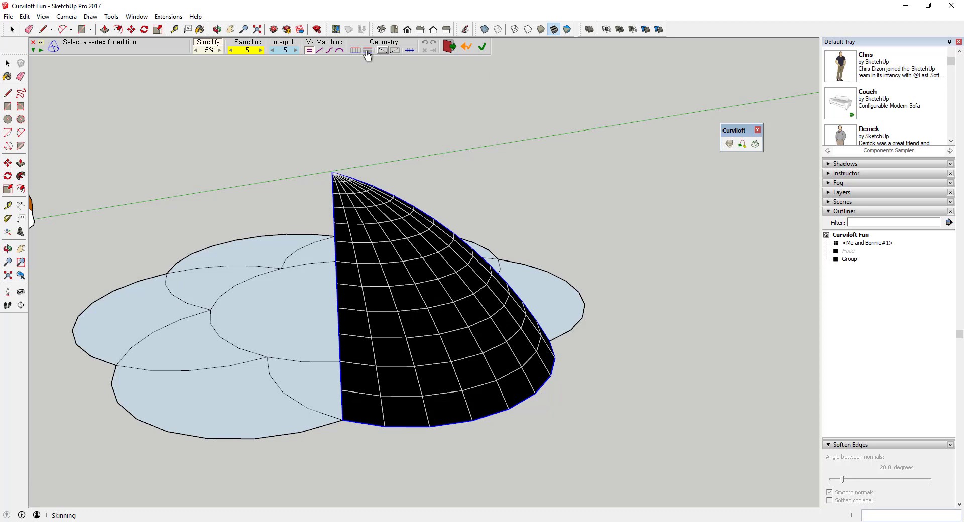
Toggle the lengthwise rib option of the skin preview on and off
left_click(367, 51)
left_click(367, 51)
left_click(367, 52)
left_click(367, 51)
Generate the skin as crosswise contour lines only and rename their group as Horizontal Edges
left_click(356, 51)
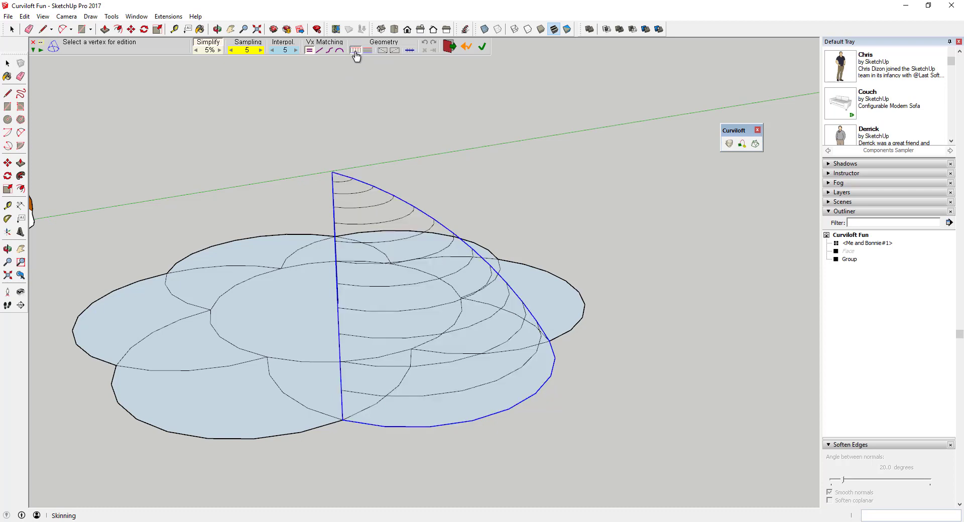
left_click(583, 242)
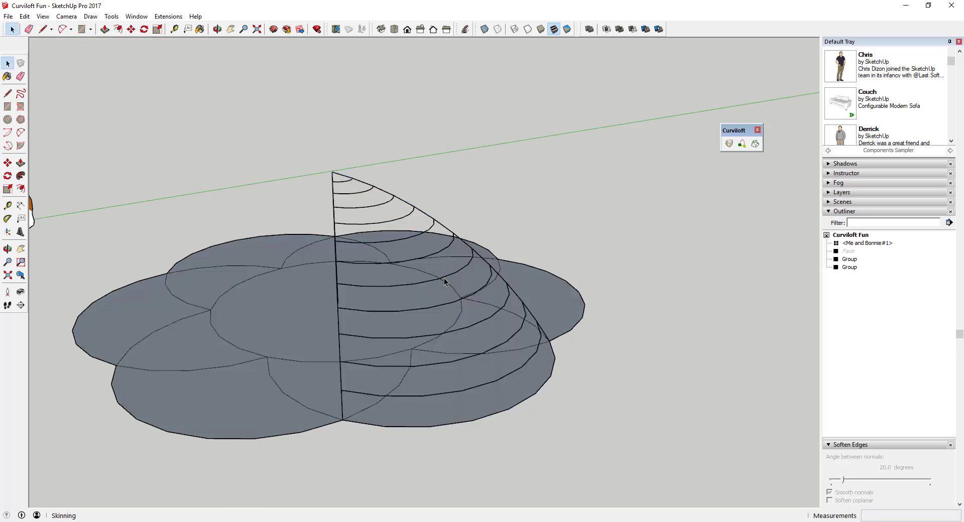
left_click(455, 278)
right_click(851, 271)
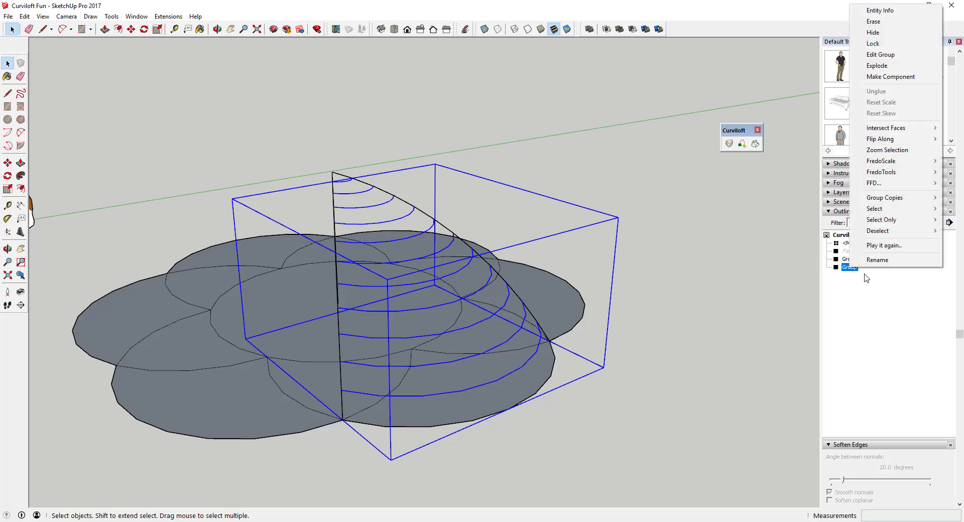
left_click(871, 262)
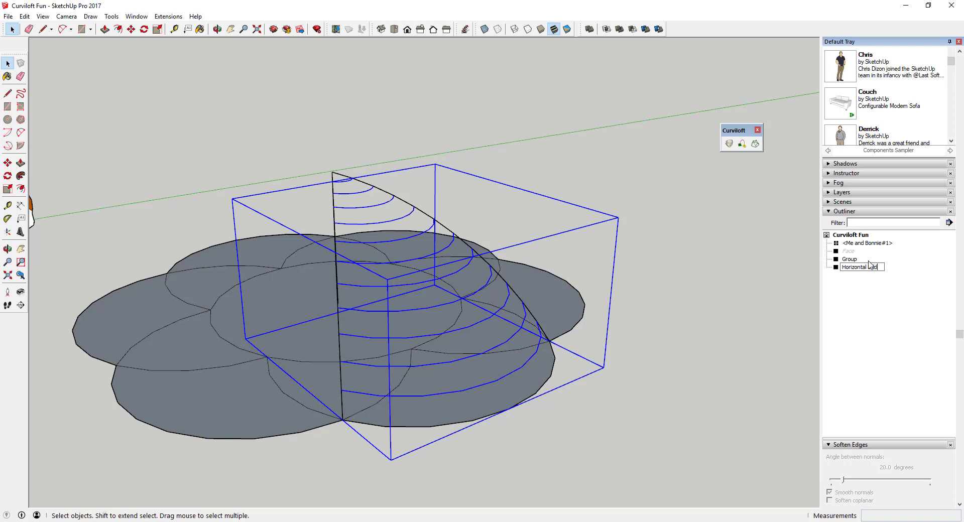
type("Horizontal Edges")
key("Return")
left_click(572, 337)
Skin the two raised arcs and outer petal edge once more, generating only the lengthwise rib lines
left_click(538, 323)
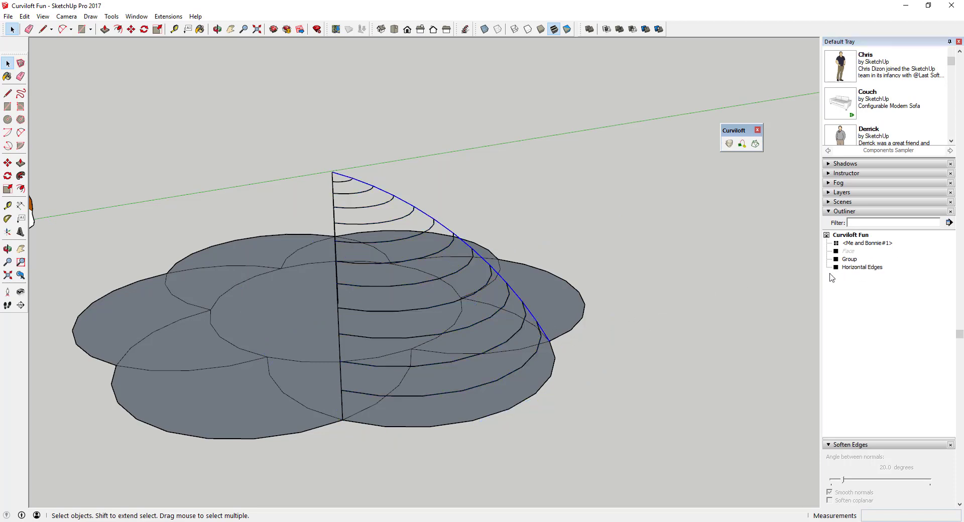
left_click(541, 389, "shift")
left_click(340, 351, "shift")
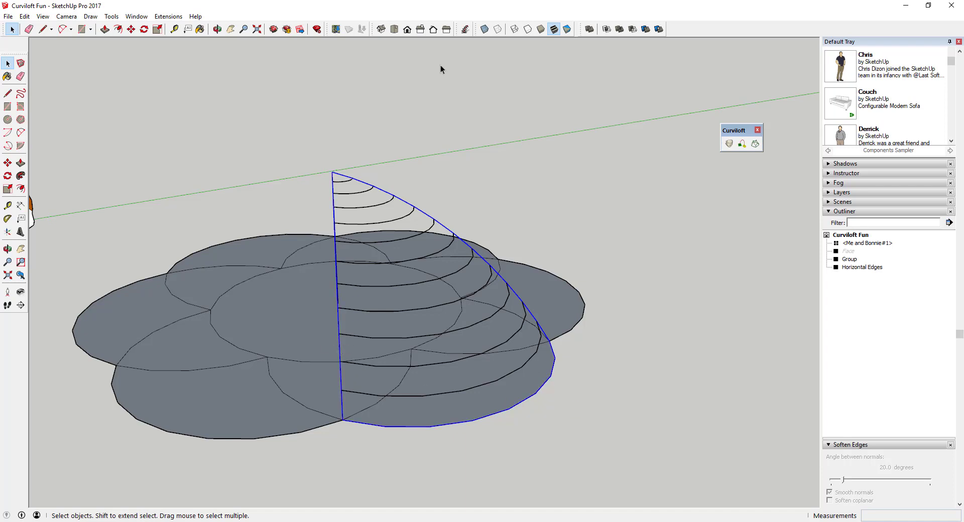
left_click(755, 144)
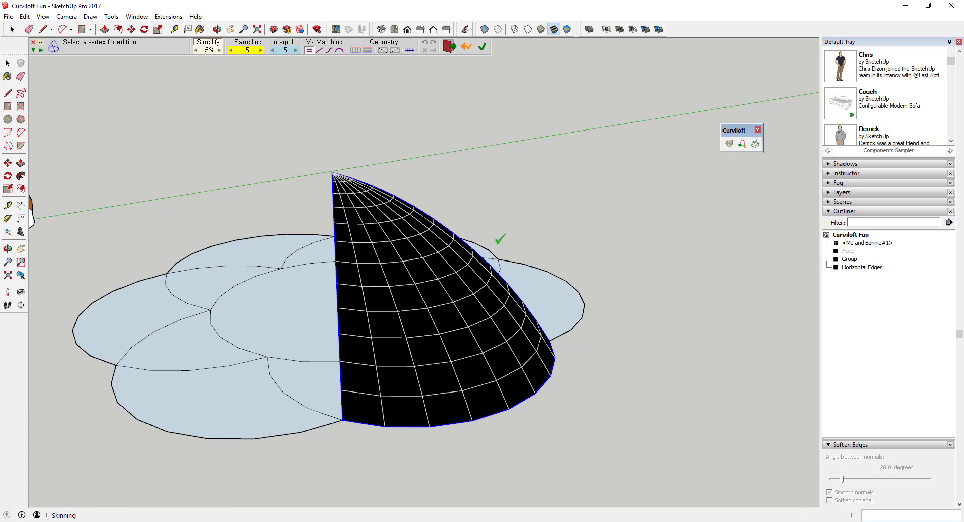
left_click(368, 51)
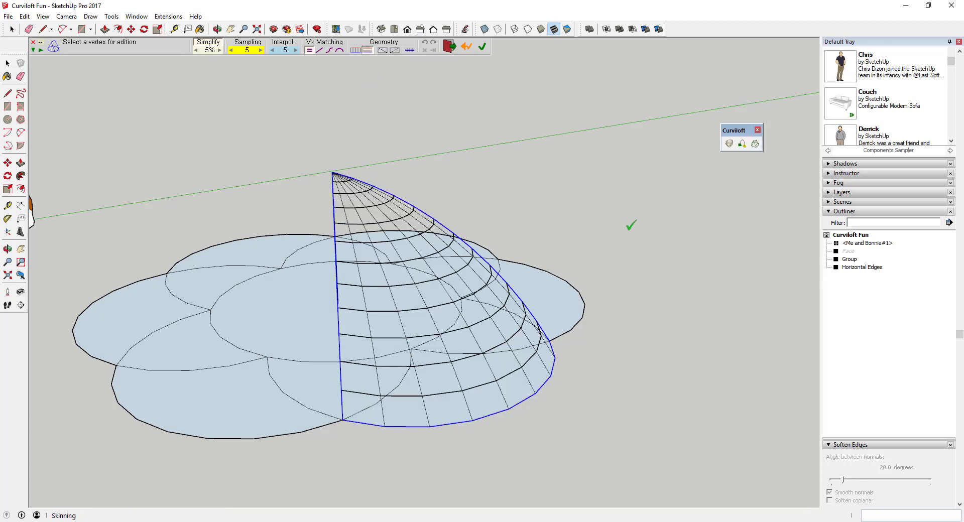
key("Return")
key("space")
Finish generating the lengthwise rib lines and rename their new group as Vertical Edges
left_click(424, 301)
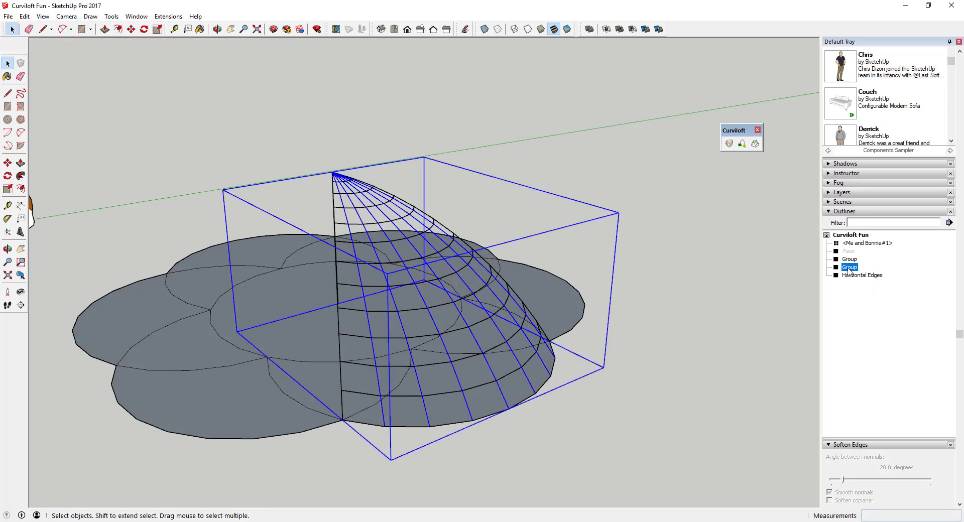
right_click(849, 271)
left_click(874, 275)
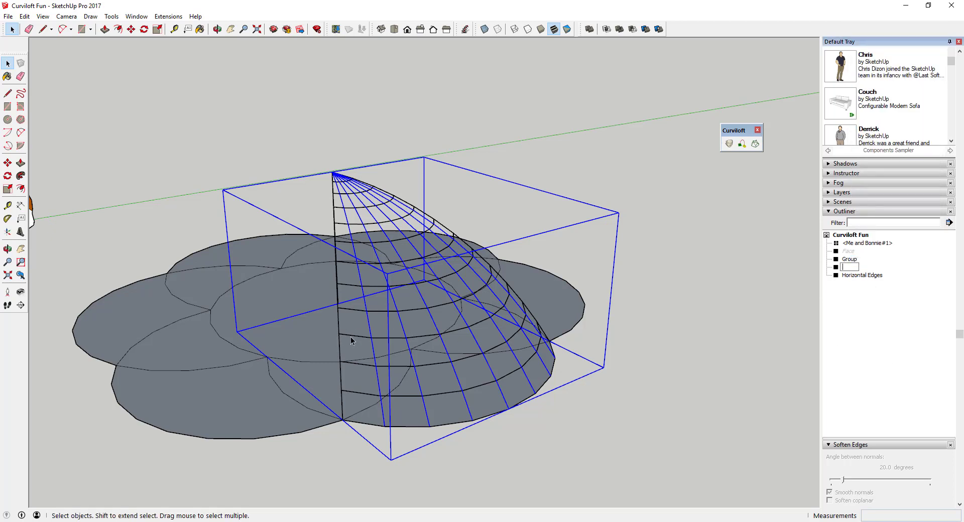
scroll(374, 317, "up", 6)
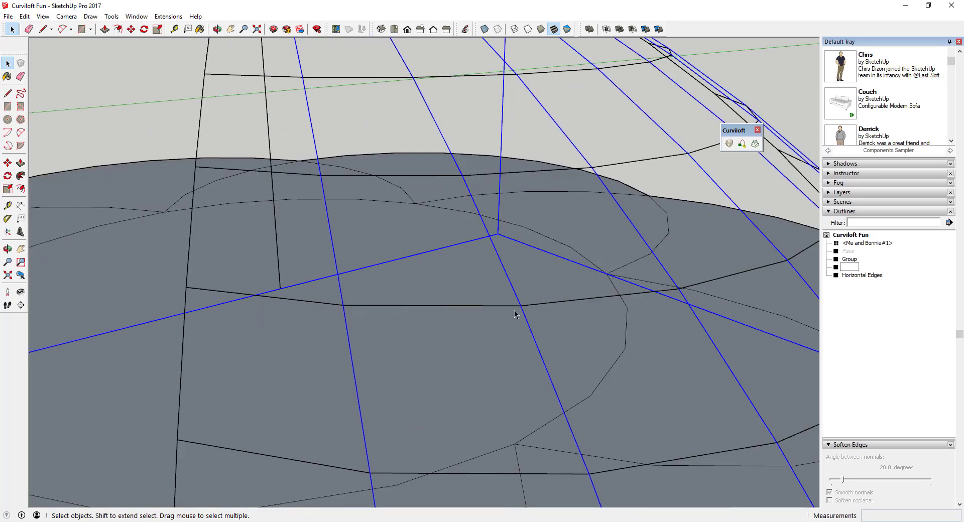
scroll(761, 274, "down", 5)
scroll(674, 278, "up", 5)
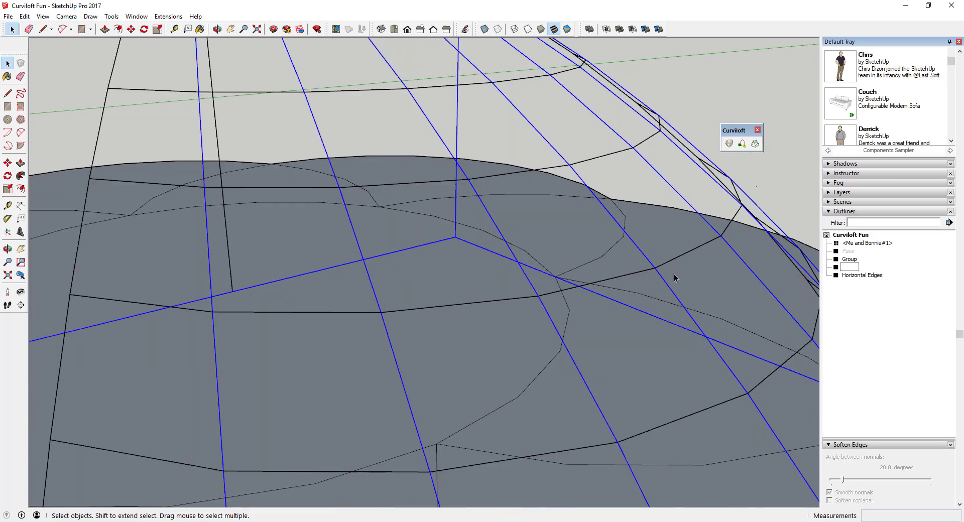
scroll(680, 273, "down", 4)
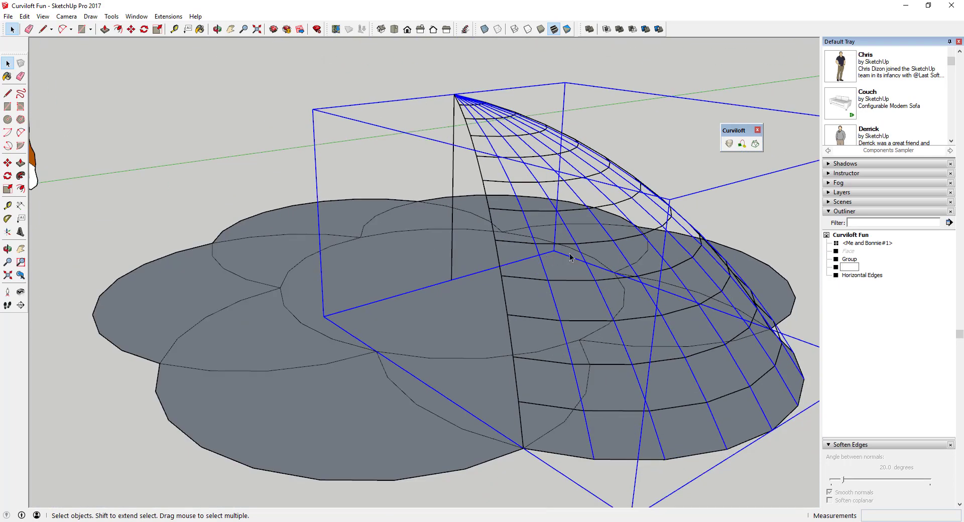
type("Vertical Edges")
key("Return")
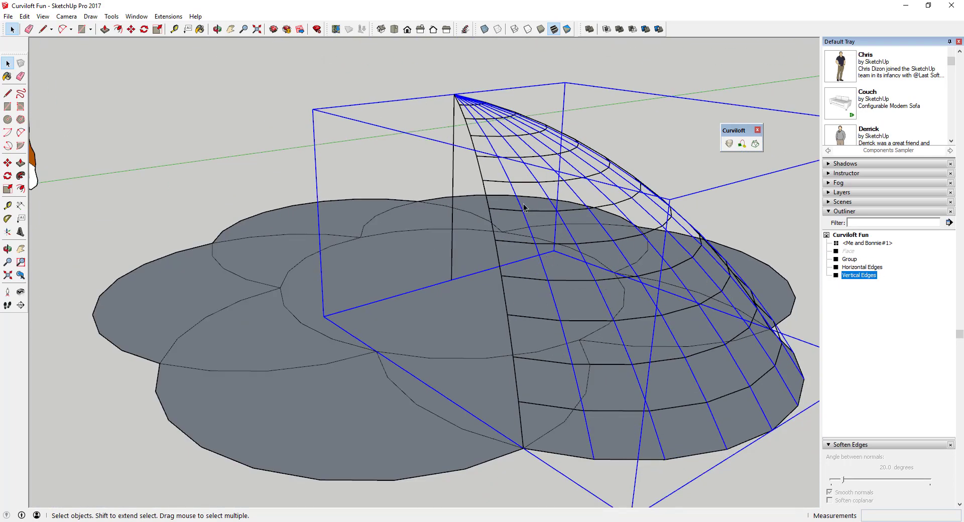
Examine where the vertical rib lines cross the horizontal contour lines on the petal, close up and from a distance
scroll(525, 217, "up", 4)
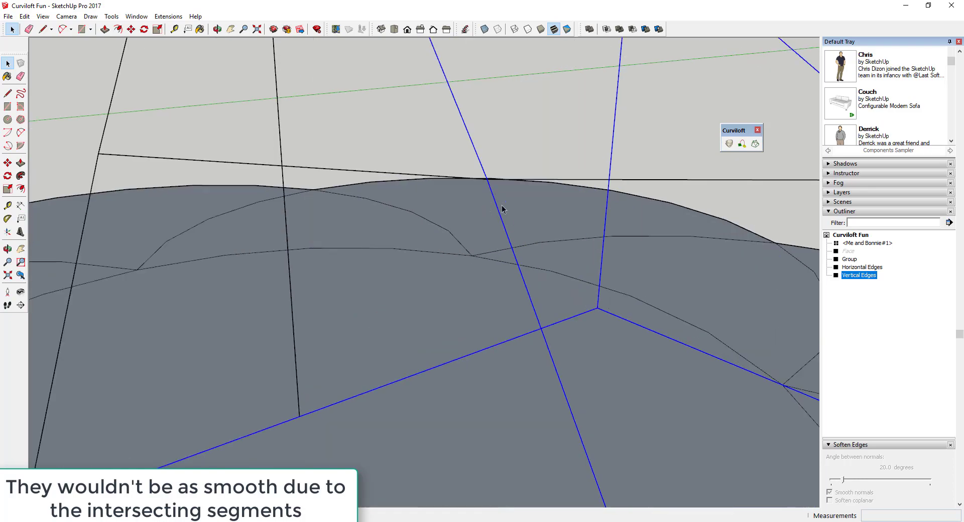
scroll(505, 225, "down", 5)
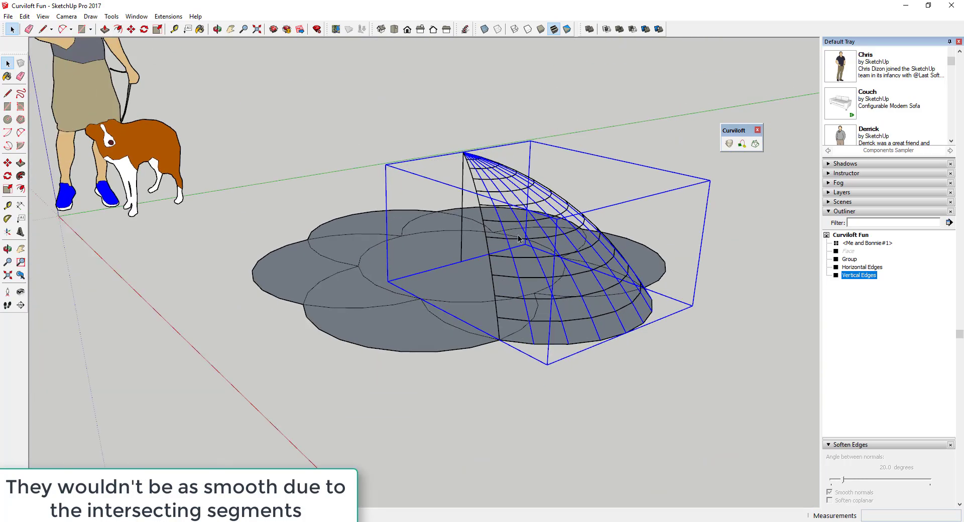
scroll(468, 231, "up", 5)
scroll(468, 231, "down", 5)
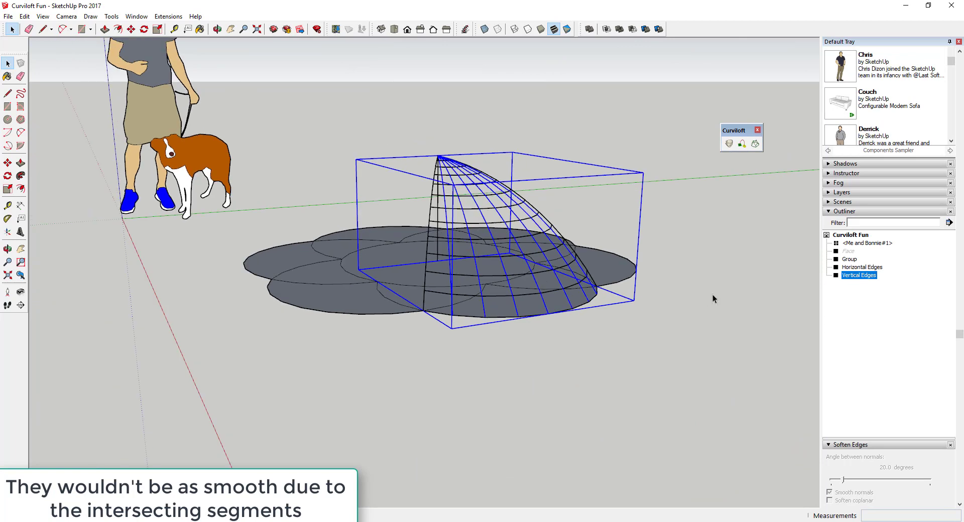
left_click(674, 321)
scroll(480, 328, "up", 4)
scroll(472, 324, "up", 1)
left_click(460, 313)
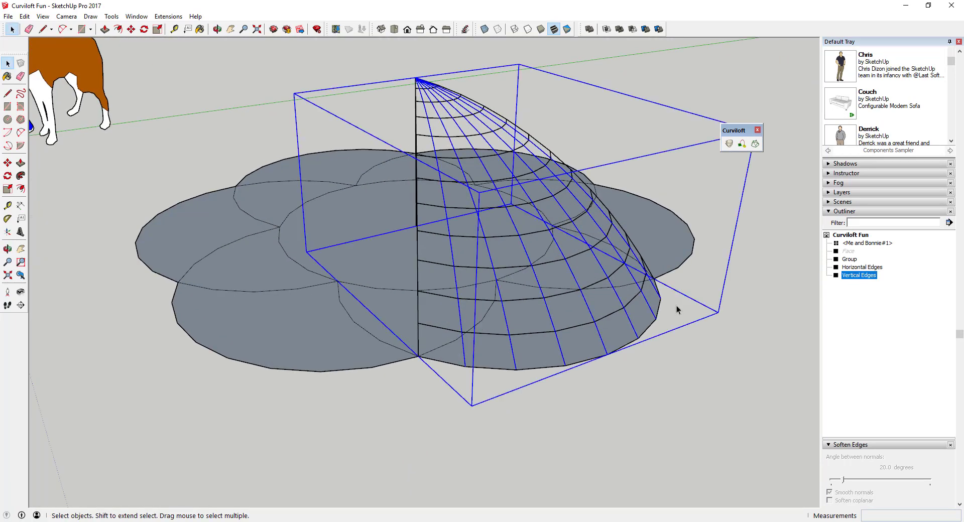
Convert all rib lines inside the Vertical Edges group to cylinders with a diameter of .5 inch
double_click(860, 276)
key("ctrl+a")
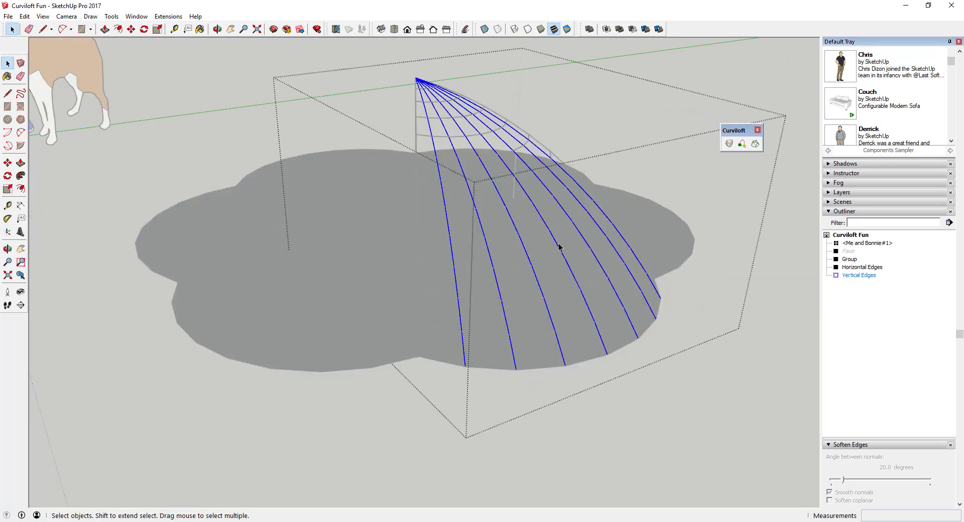
double_click(863, 276)
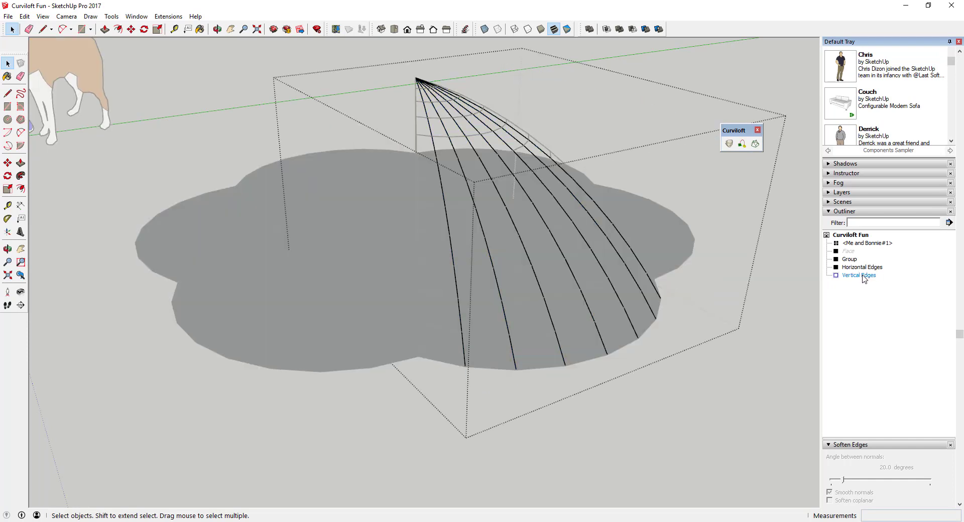
key("ctrl+a")
left_click(137, 16)
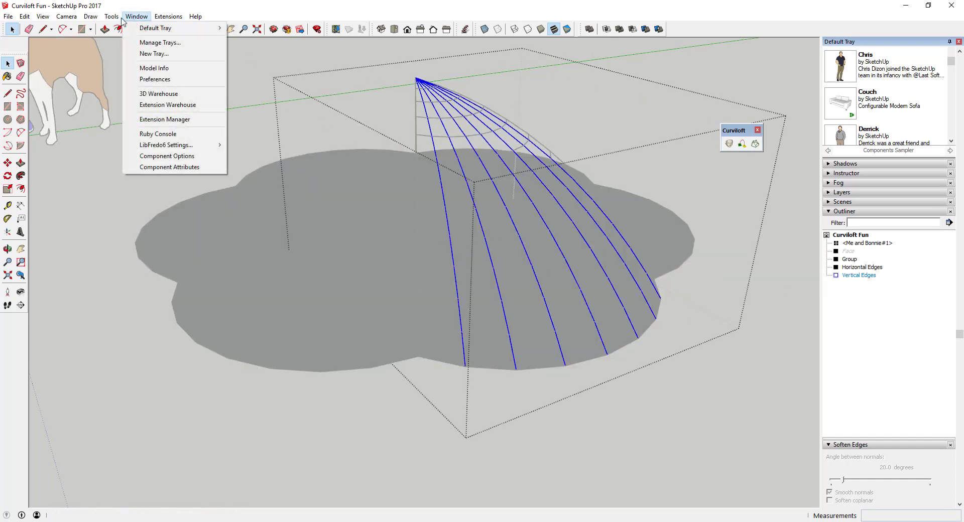
mouse_move(104, 19)
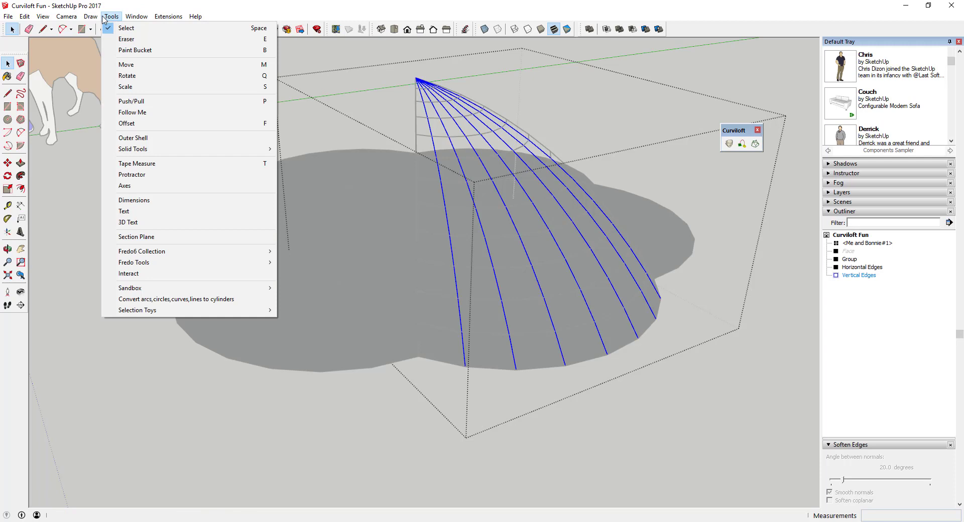
left_click(201, 301)
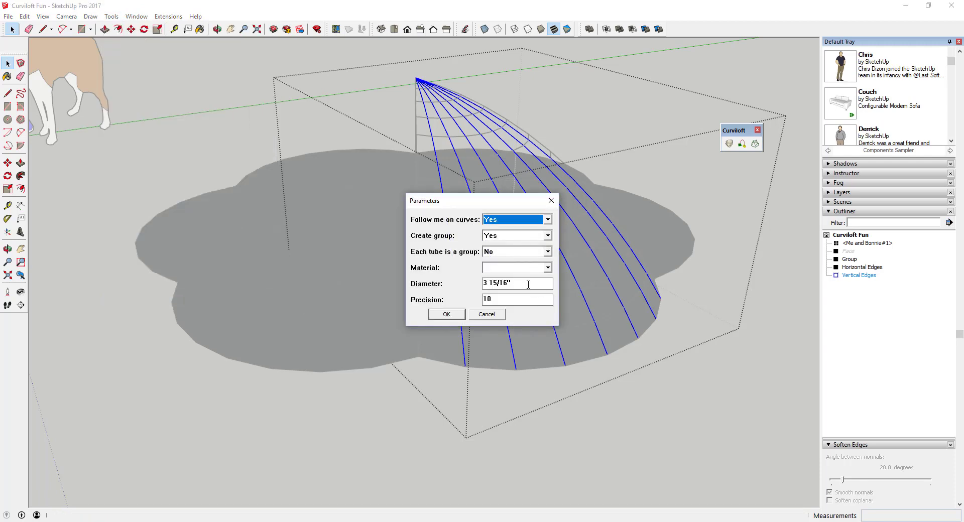
left_click_drag(528, 285, 484, 283)
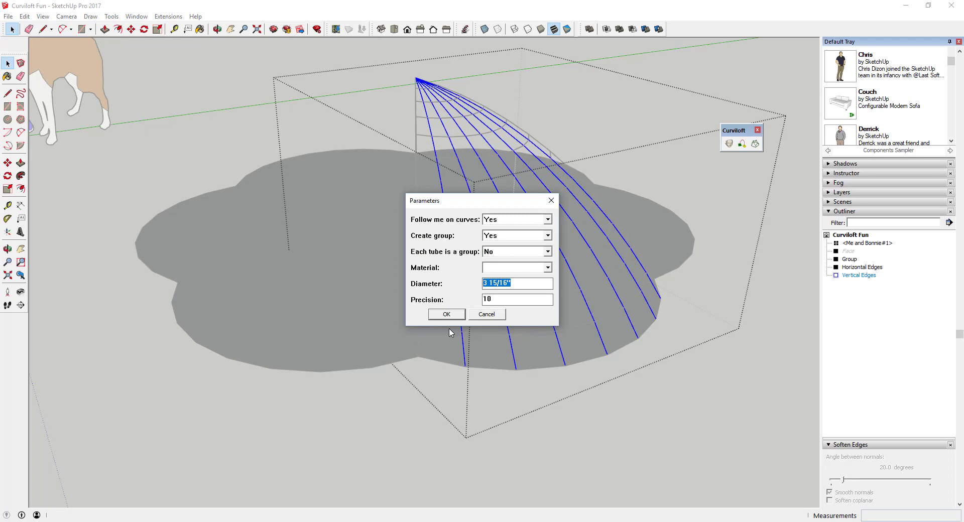
type(".5")
left_click(451, 318)
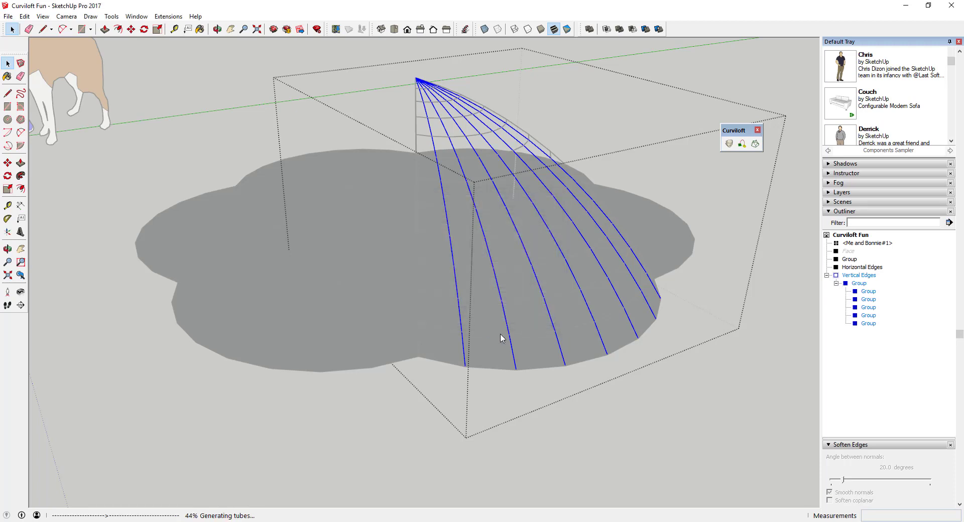
left_click(539, 288)
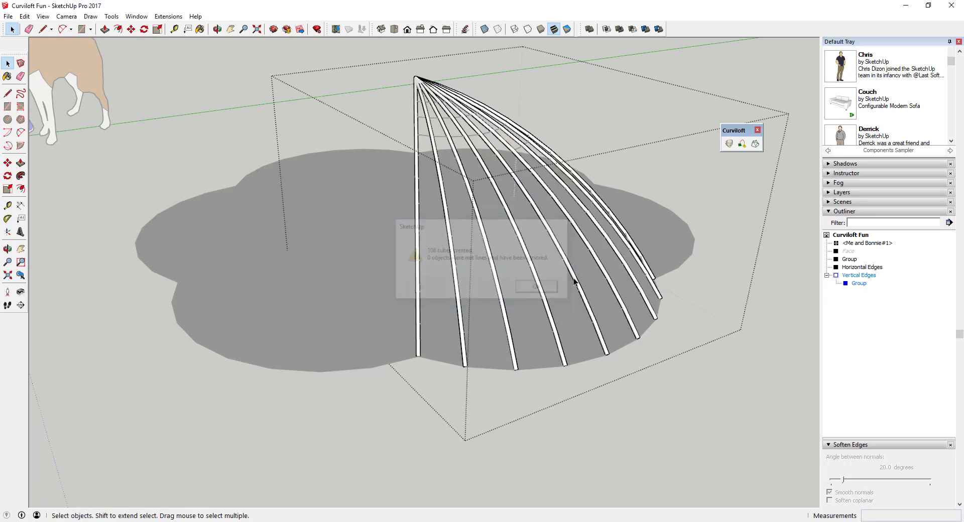
Rename the group of cylinders inside Vertical Edges as Tubes
middle_click_drag(572, 279, 414, 217)
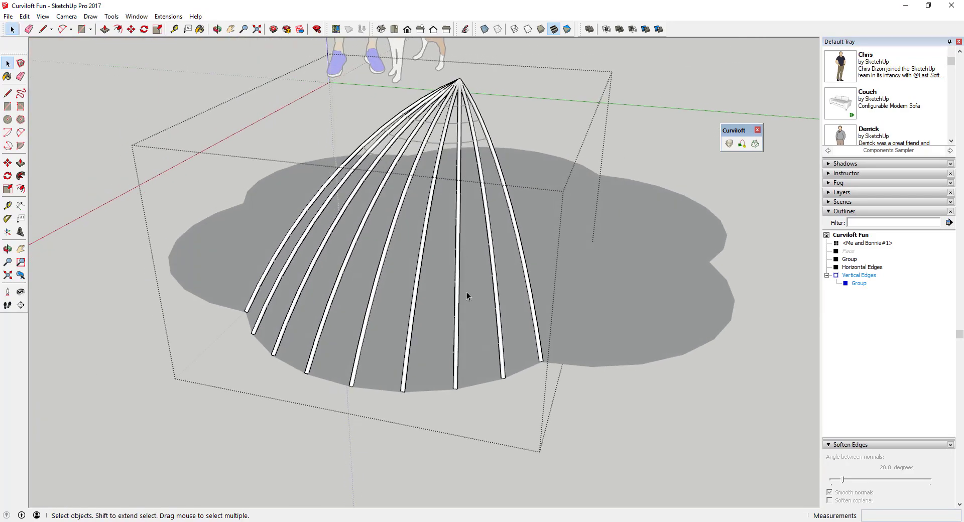
scroll(427, 277, "up", 3)
middle_click_drag(427, 278, 611, 273)
scroll(607, 286, "down", 5)
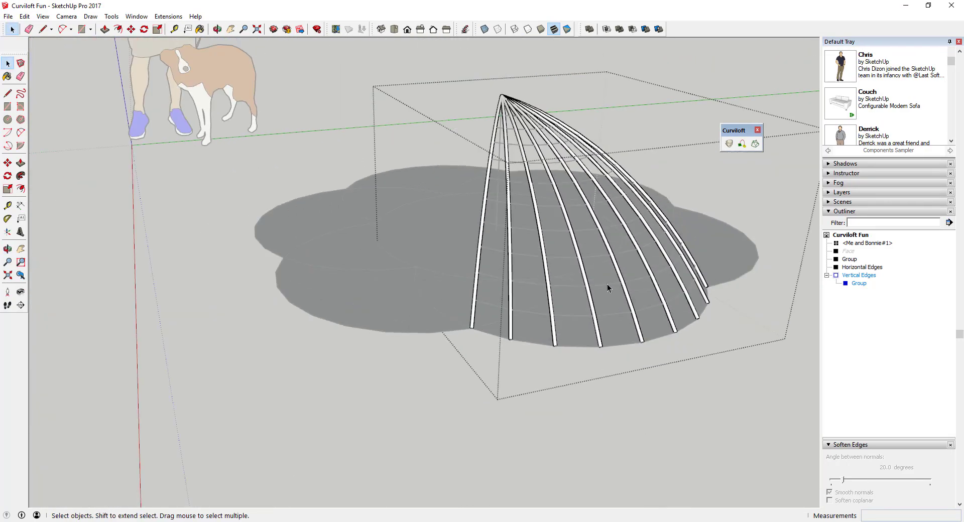
scroll(730, 355, "down", 3)
scroll(805, 321, "up", 2)
left_click(859, 283)
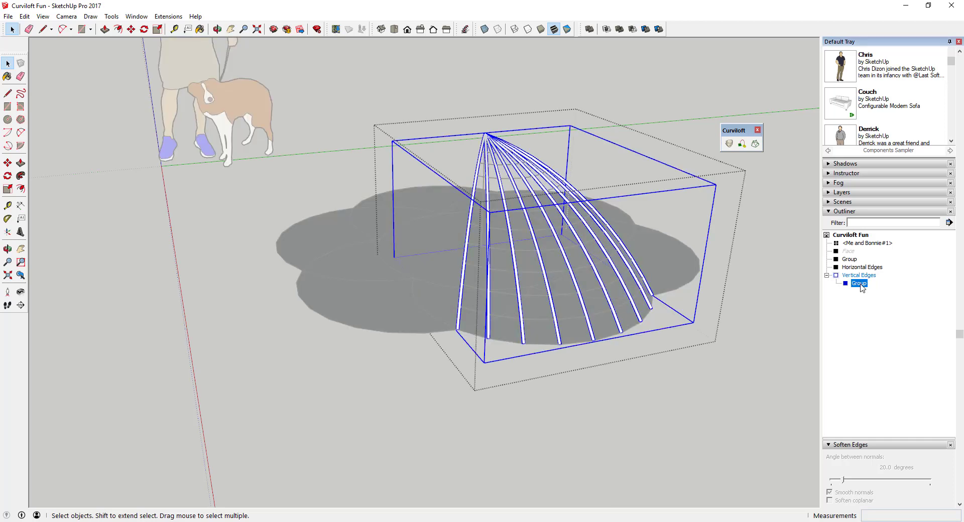
right_click(861, 287)
left_click(861, 279)
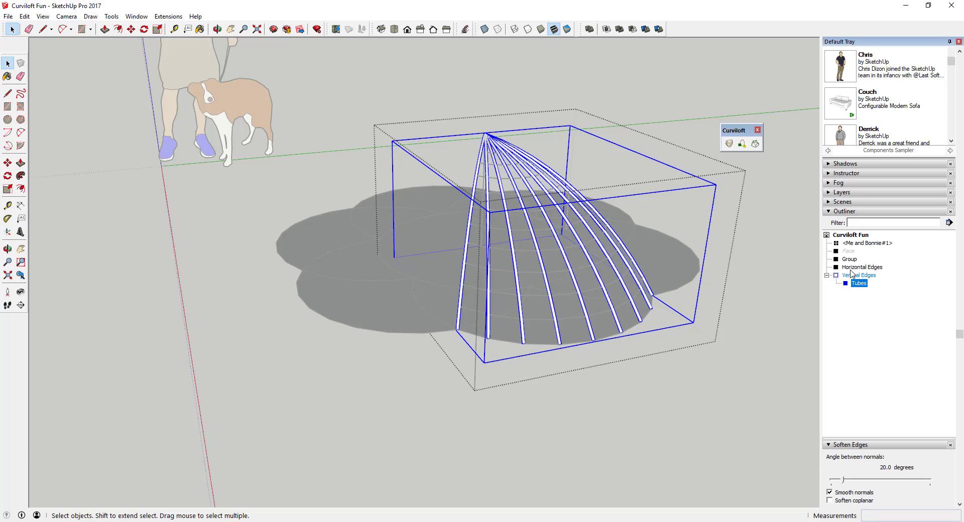
Convert all contour lines inside the Horizontal Edges group to 1/2" diameter cylinders and leave the group
left_click(860, 268)
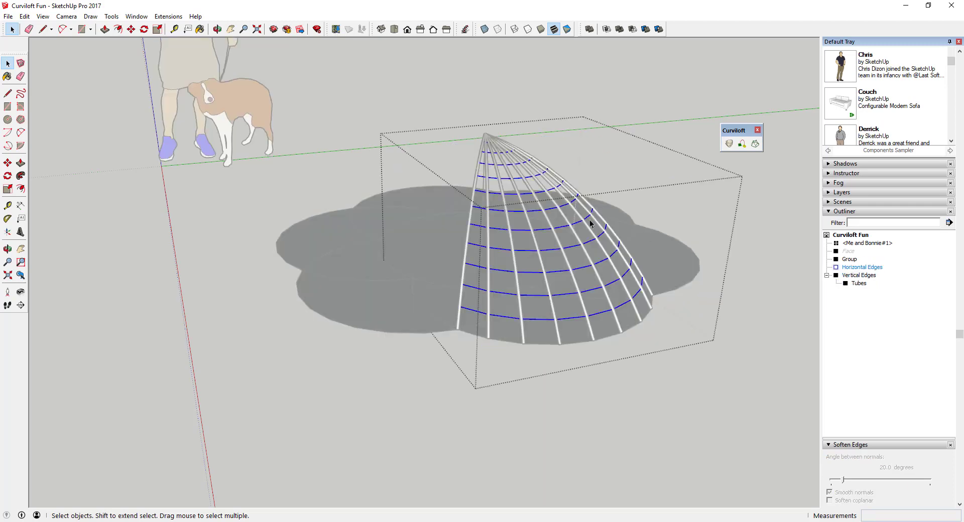
left_click(135, 16)
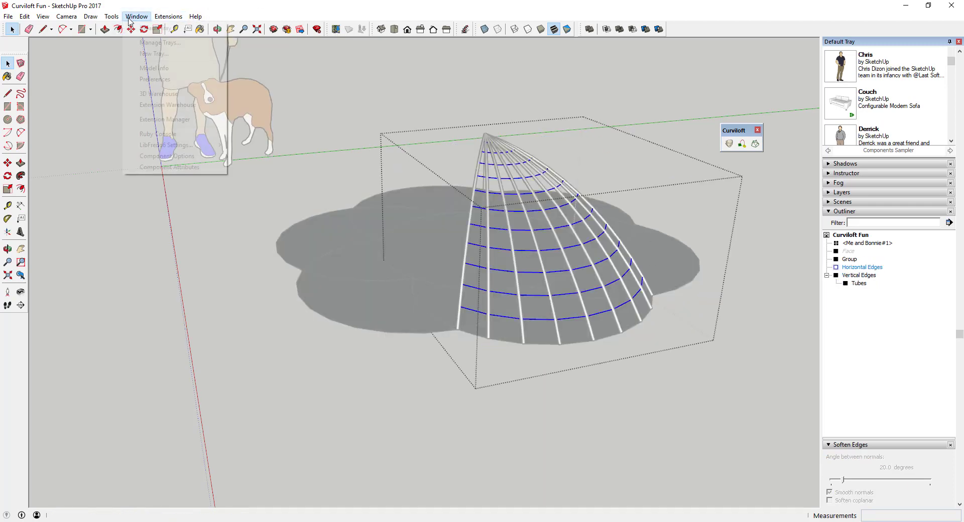
mouse_move(111, 17)
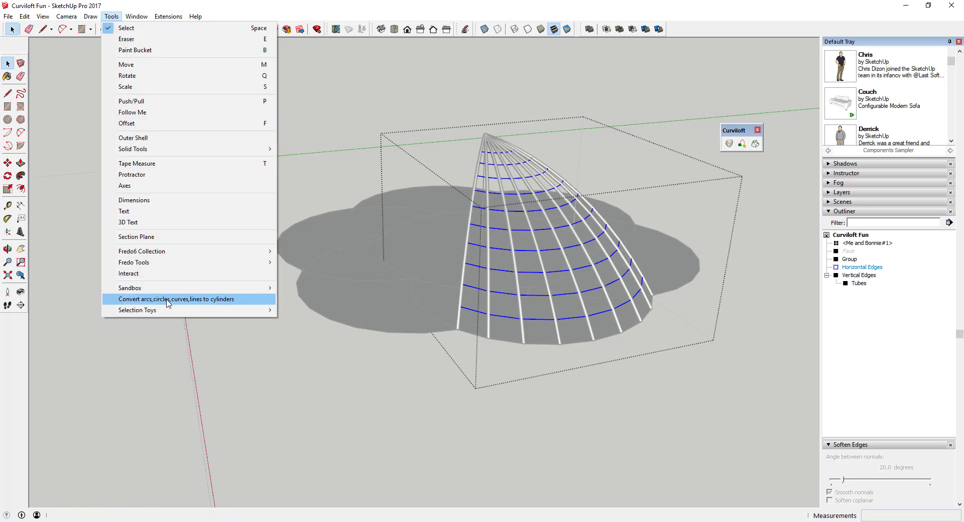
left_click(150, 299)
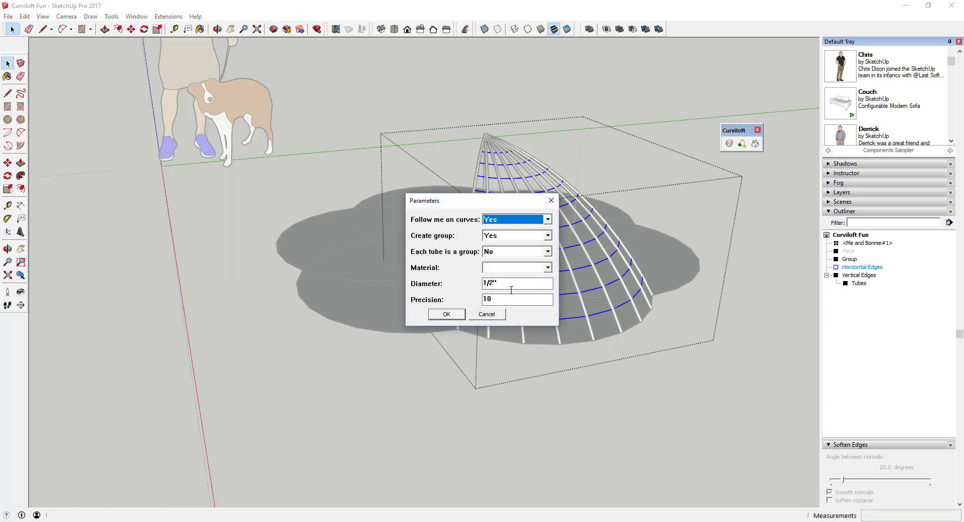
left_click(446, 315)
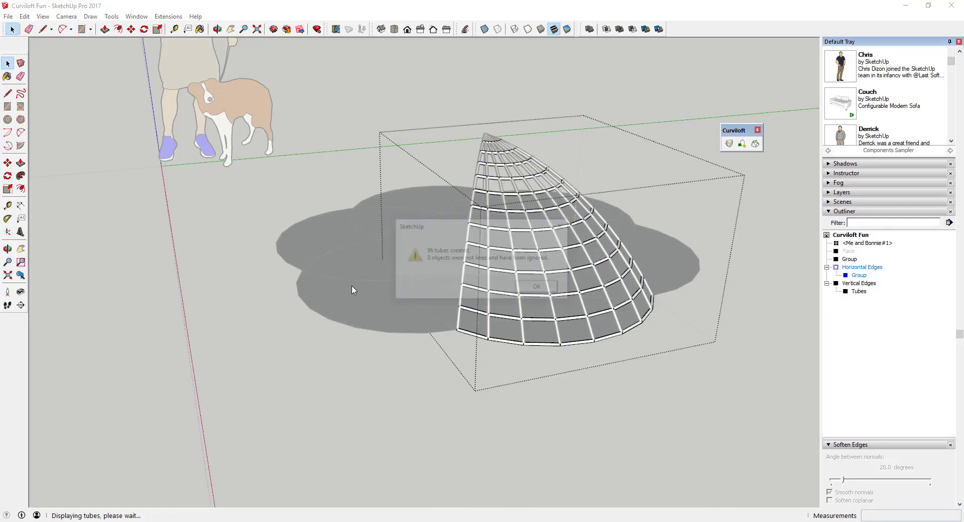
left_click(532, 293)
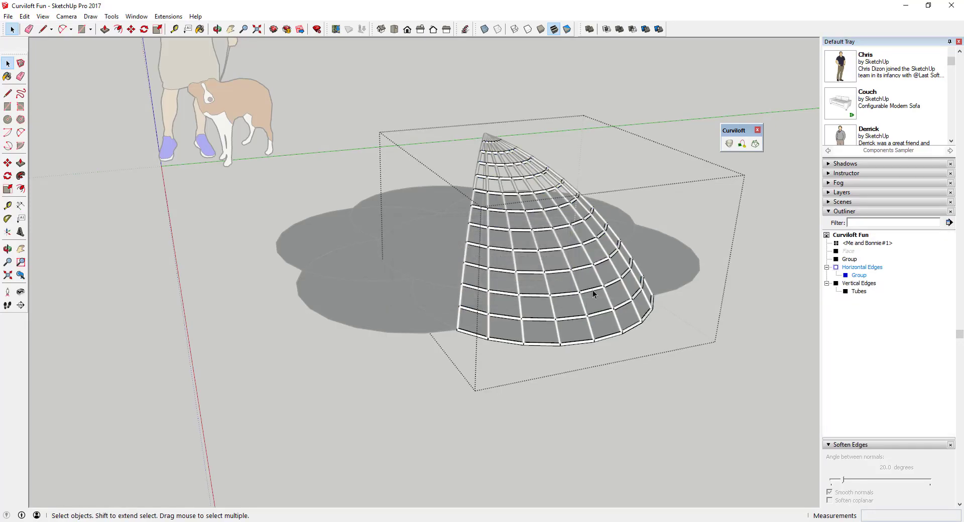
scroll(671, 263, "up", 5)
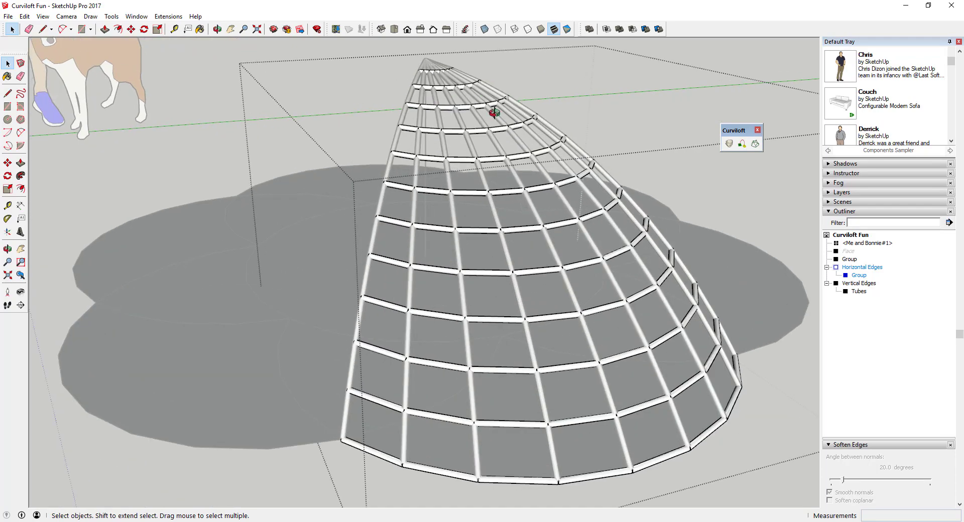
middle_click_drag(493, 112, 679, 322)
scroll(765, 324, "down", 4)
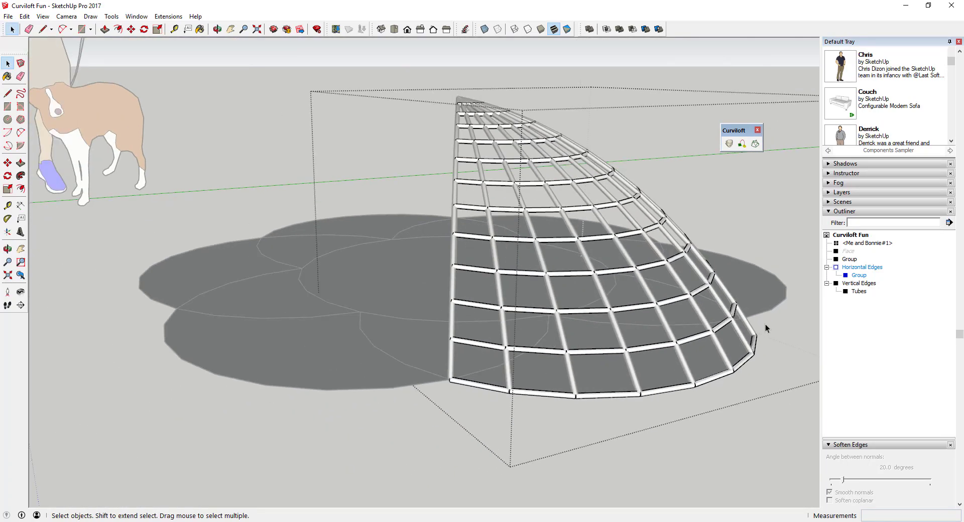
scroll(731, 308, "up", 2)
left_click(752, 314)
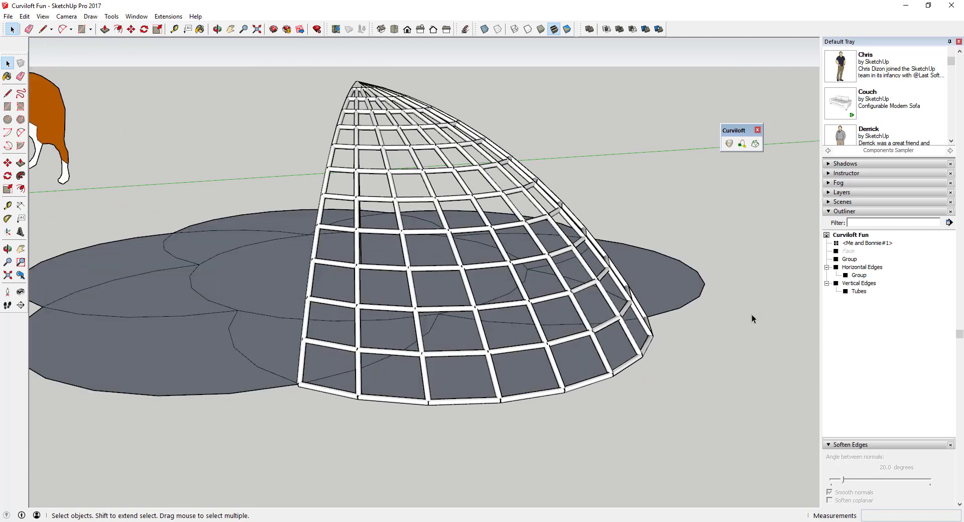
Unhide the Face group so the petal's skin shows together with the tube lattice
middle_click_drag(475, 256, 430, 241)
left_click(385, 191)
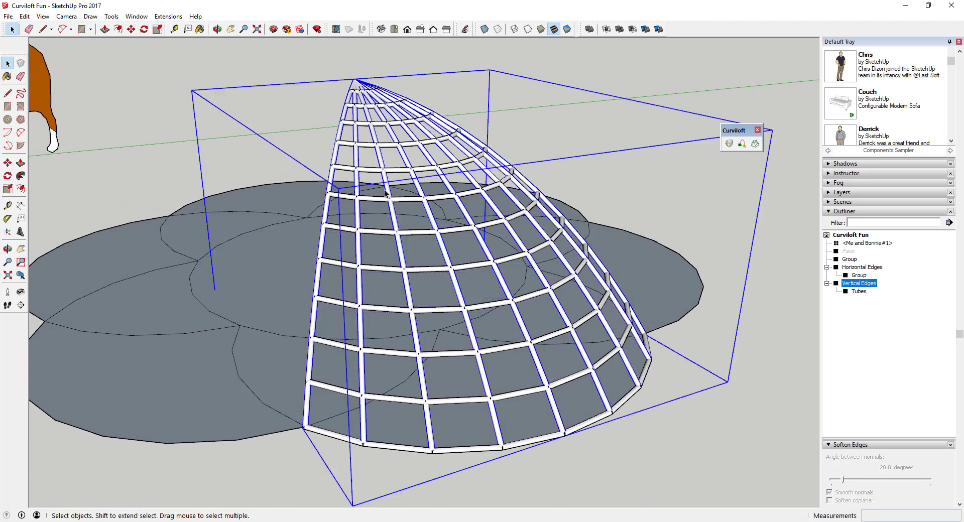
right_click(847, 251)
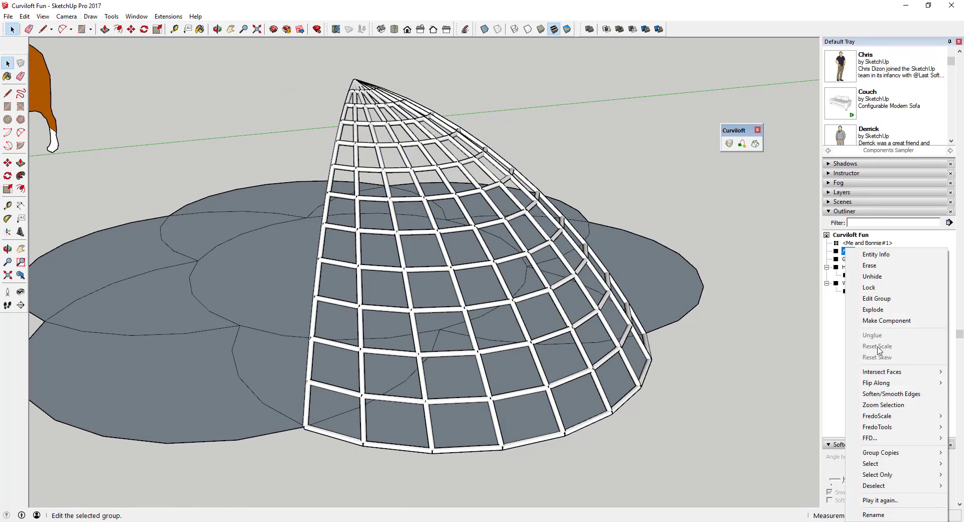
left_click(877, 277)
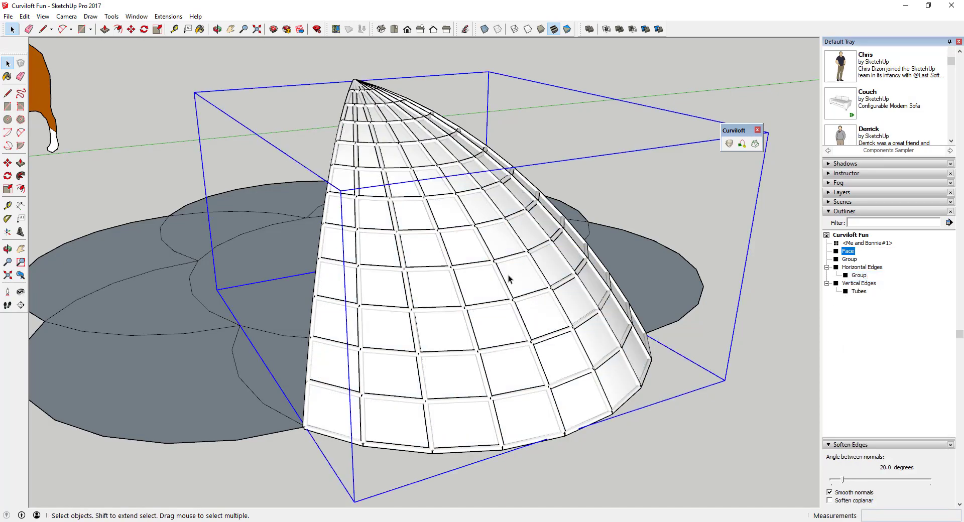
middle_click_drag(508, 276, 435, 259)
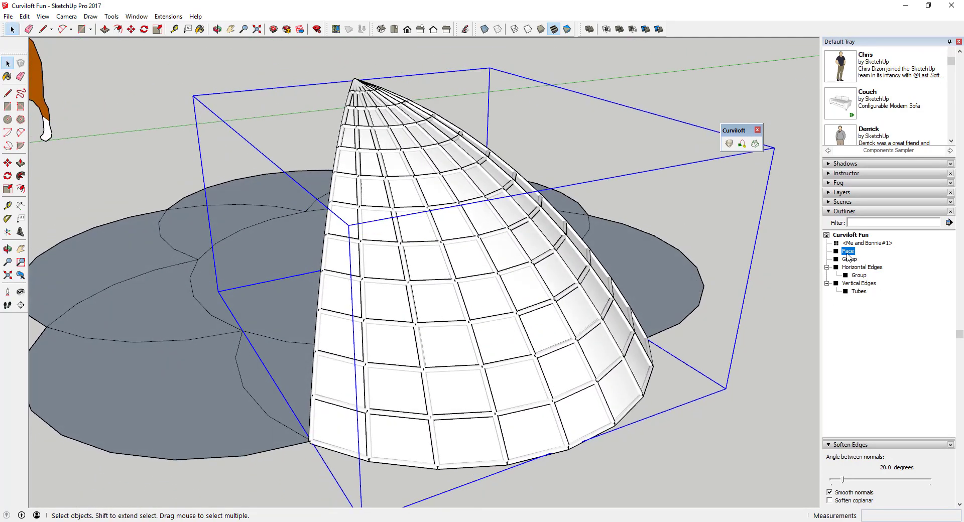
Inspect the skinned petal with its tube lattice and hide the Face group
middle_click_drag(577, 271, 415, 151)
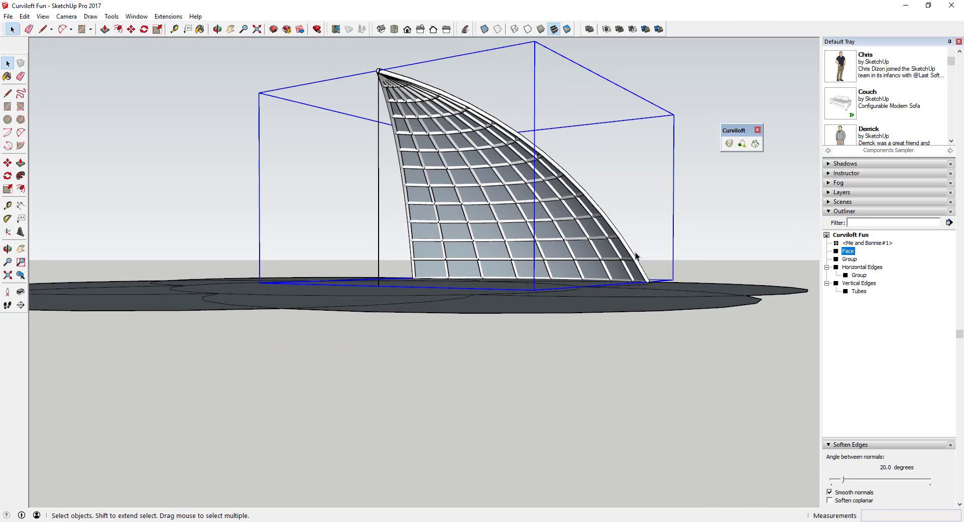
middle_click_drag(636, 256, 322, 297)
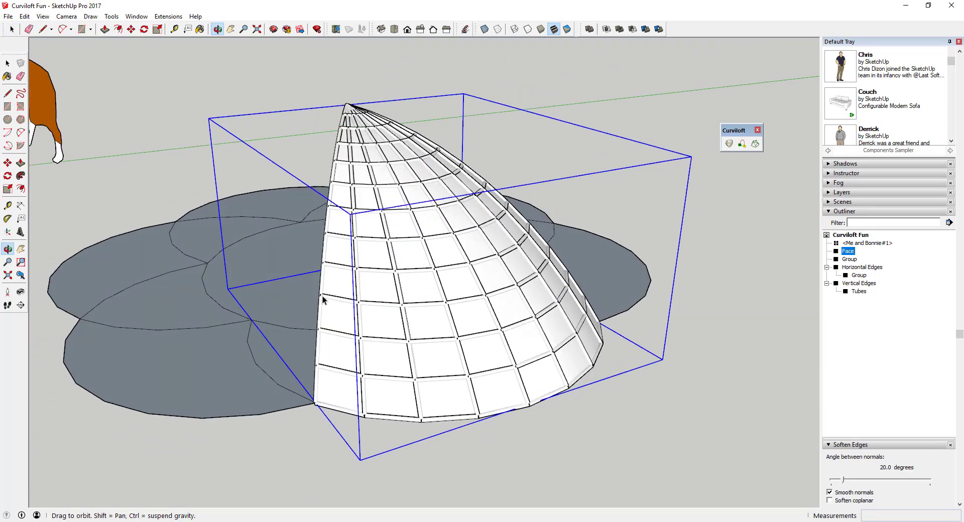
scroll(459, 267, "down", 5)
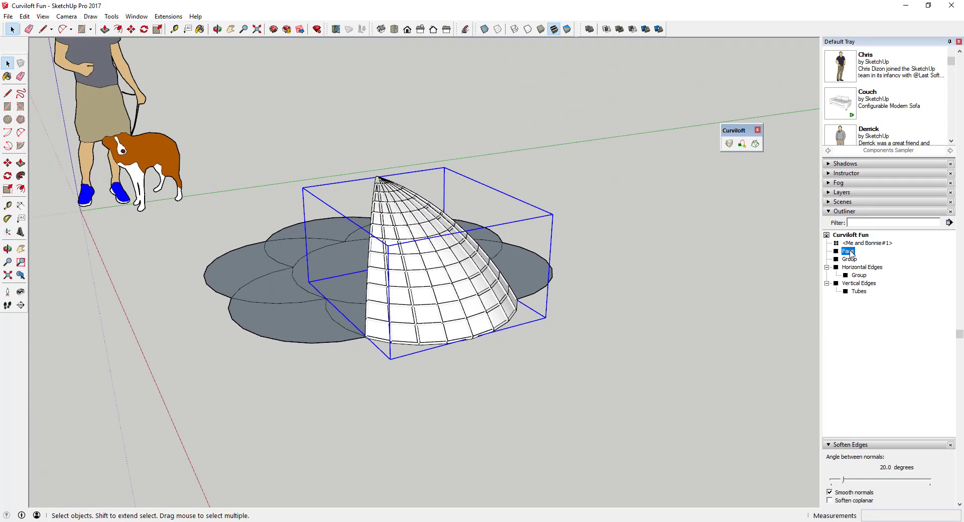
right_click(849, 253)
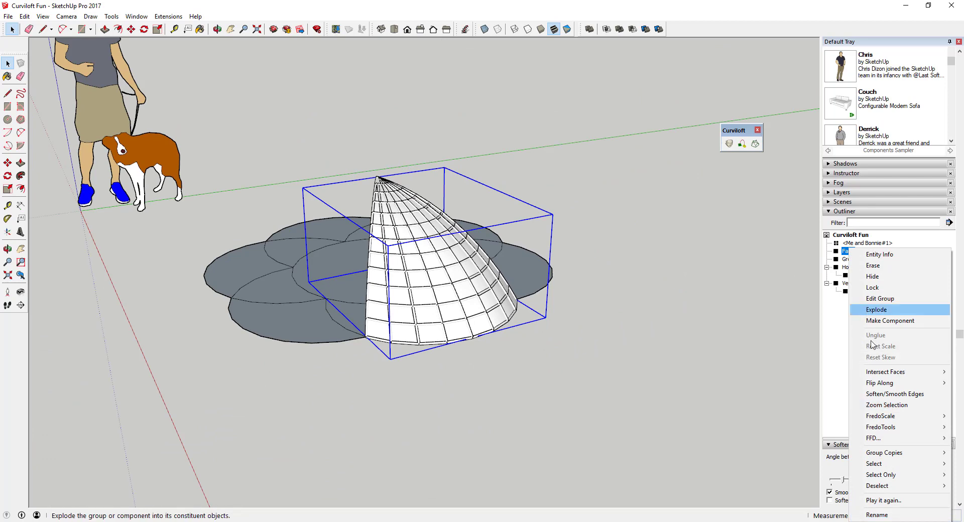
left_click(873, 276)
Combine the Horizontal Edges and Vertical Edges groups into one group
left_click(862, 267)
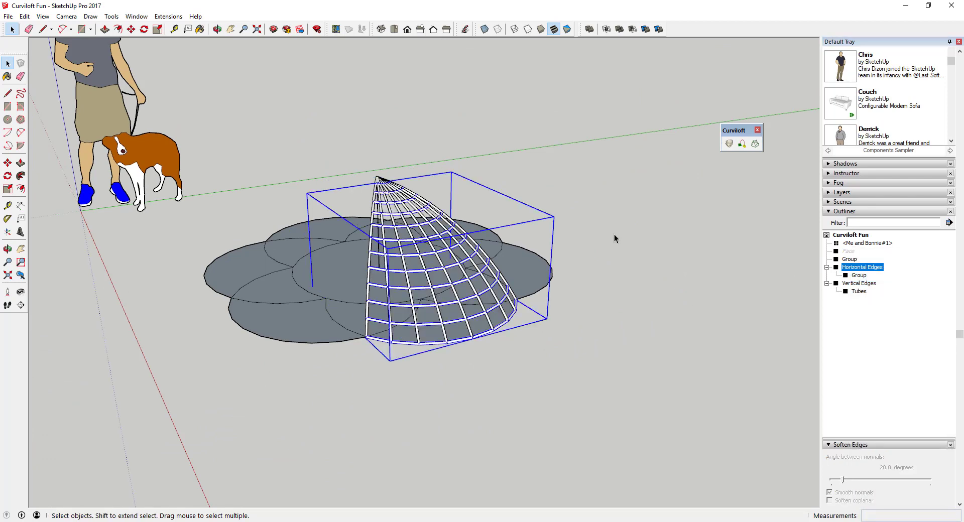
left_click(858, 284)
left_click(859, 268, "ctrl")
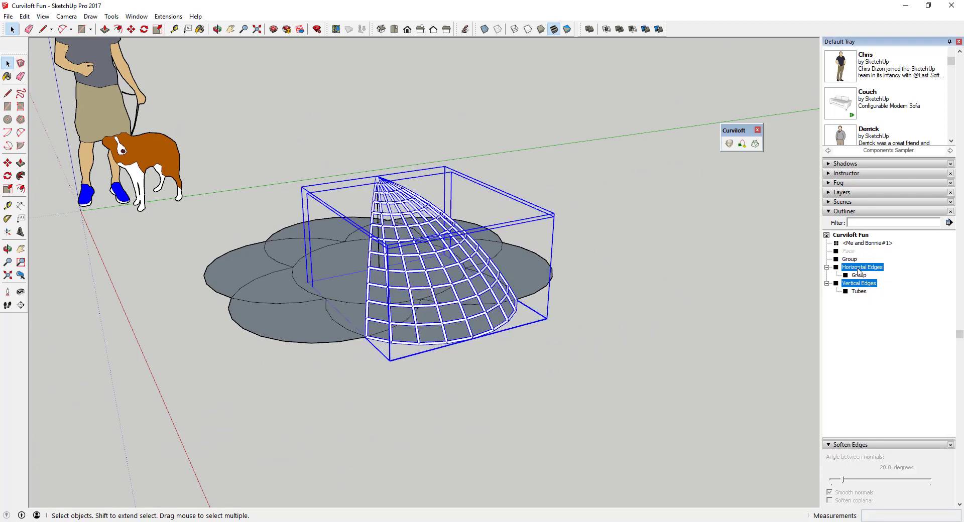
right_click(857, 267)
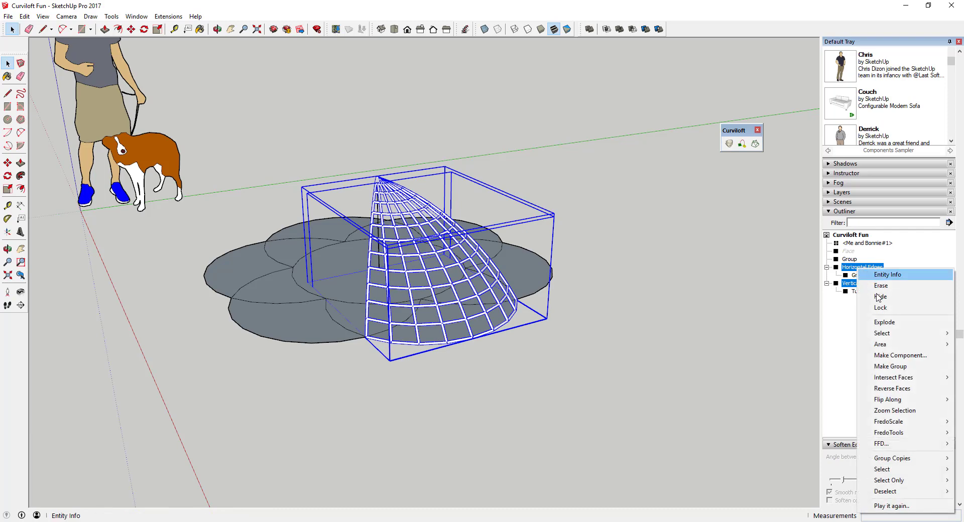
left_click(891, 366)
Save the model and have the problems found in it fixed right away
middle_click_drag(309, 283, 390, 348)
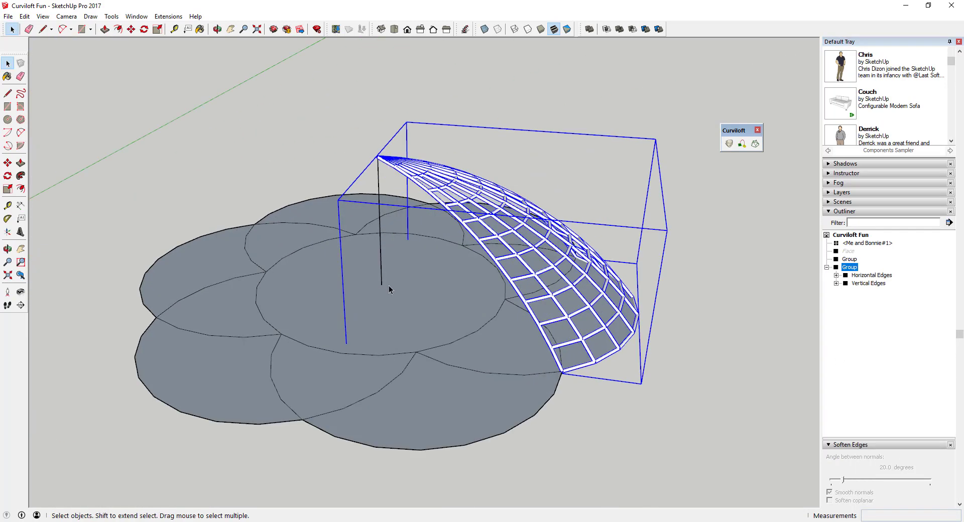
scroll(389, 349, "up", 3)
key("q")
key("space")
key("alt+f")
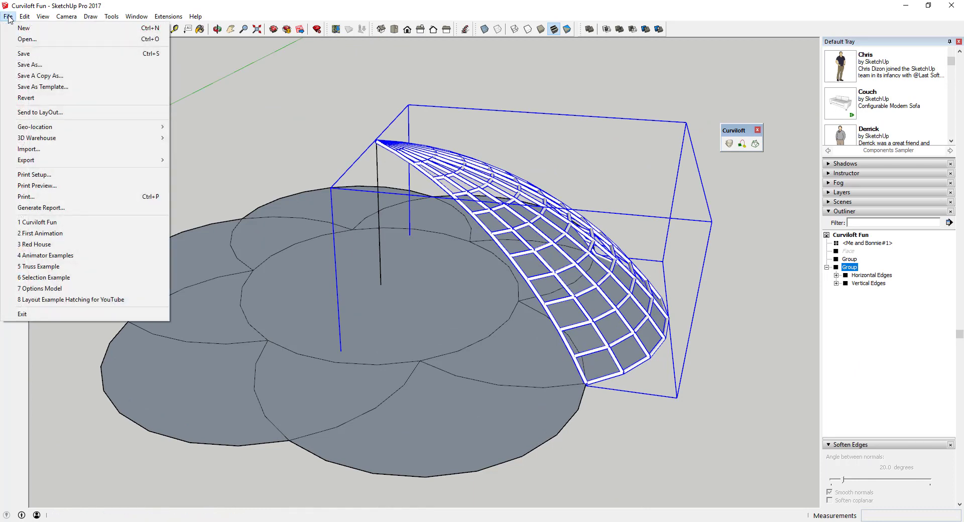
key("Down")
key("Down")
key("Return")
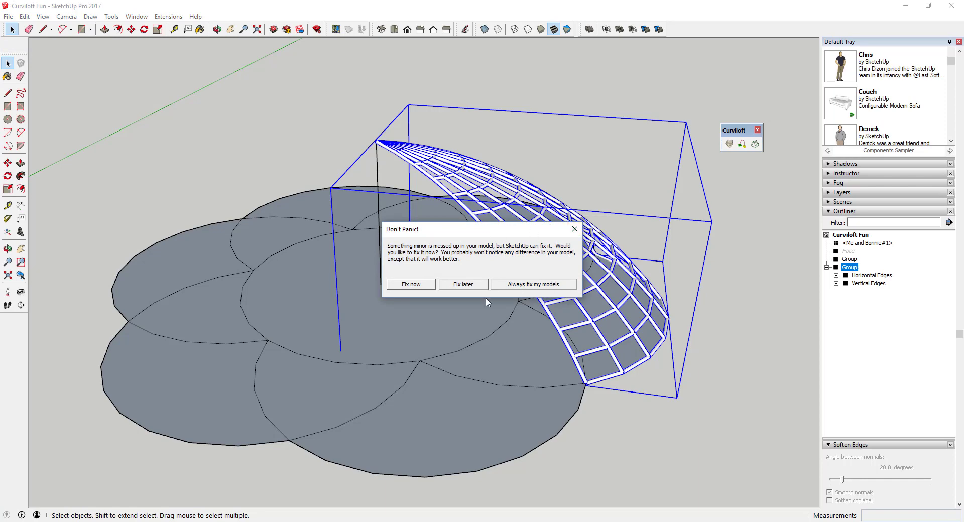
left_click(413, 284)
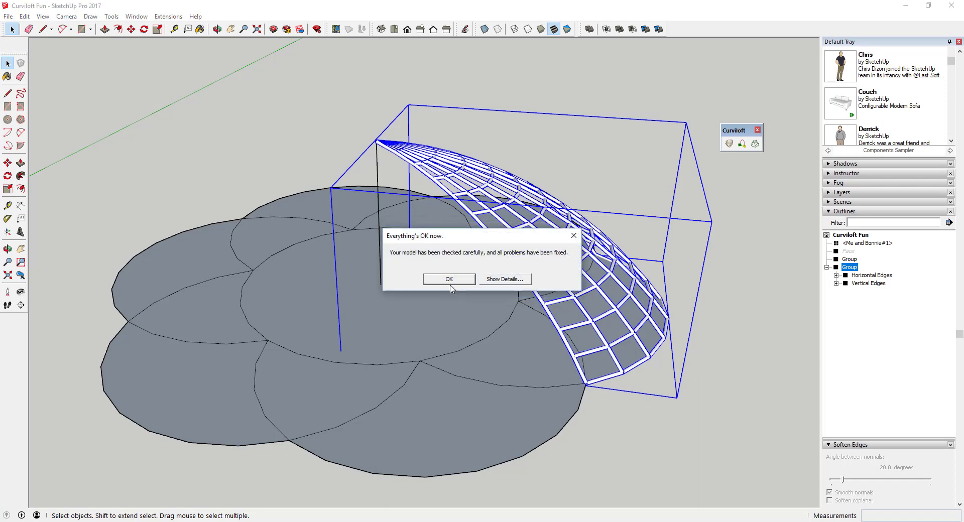
left_click(449, 279)
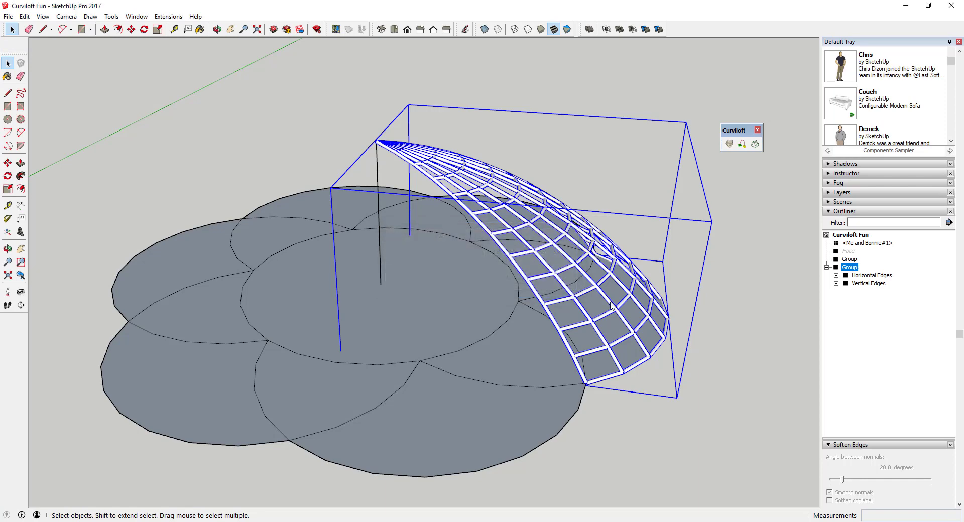
middle_click_drag(641, 330, 686, 315)
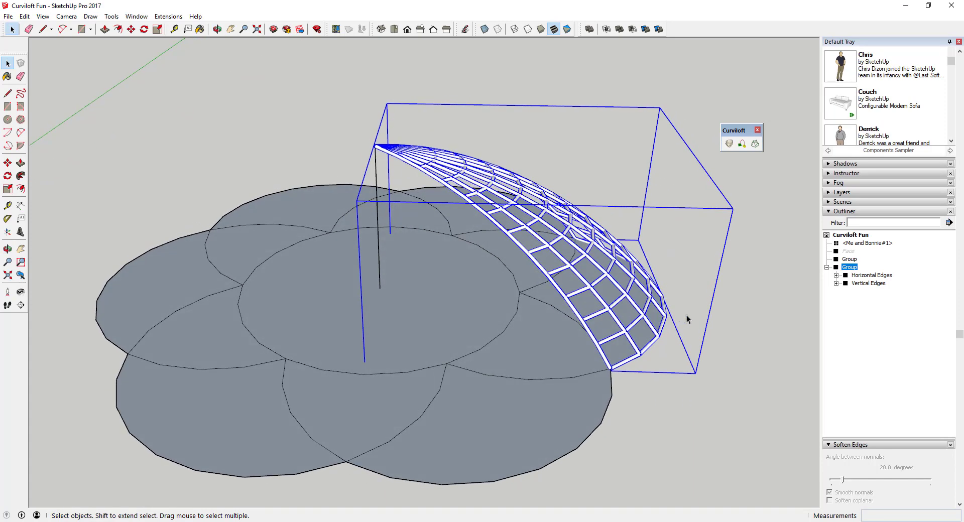
scroll(628, 307, "up", 3)
scroll(461, 302, "down", 2)
scroll(461, 300, "down", 2)
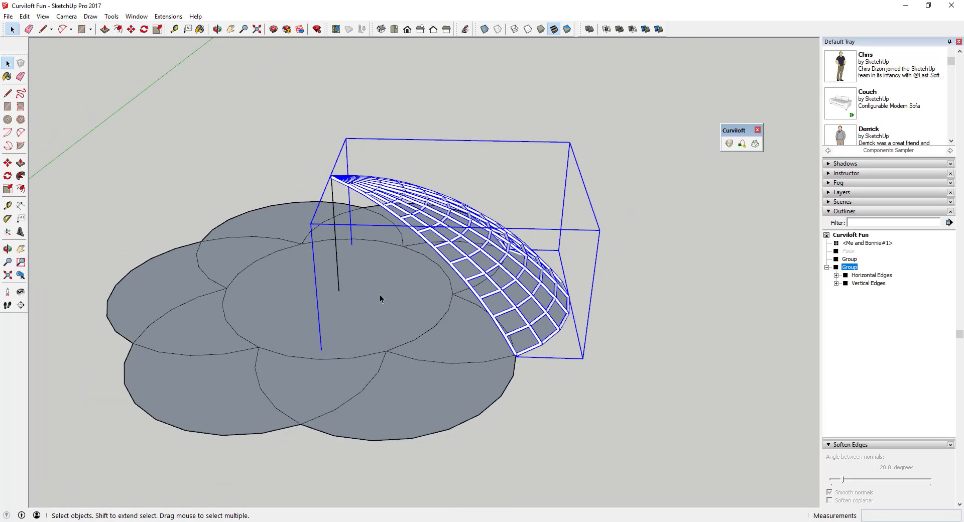
key("q")
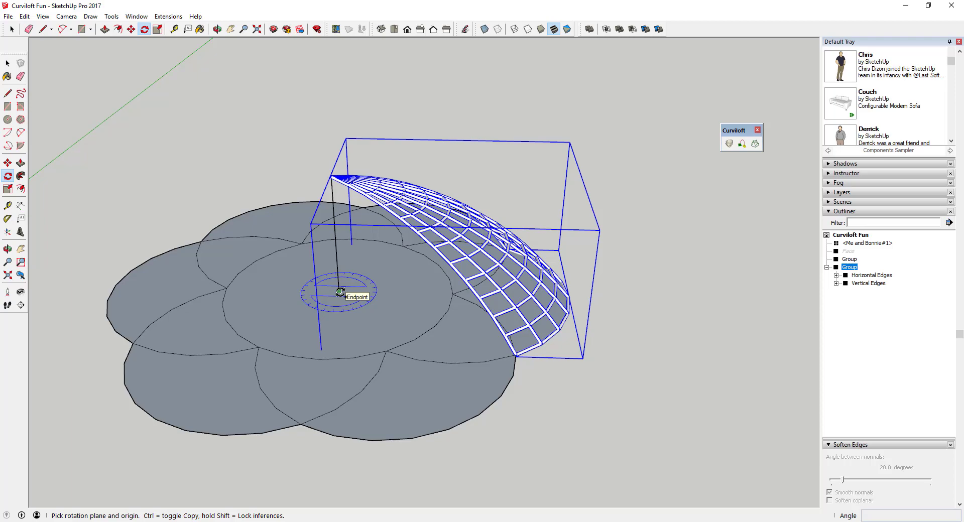
left_click(340, 291)
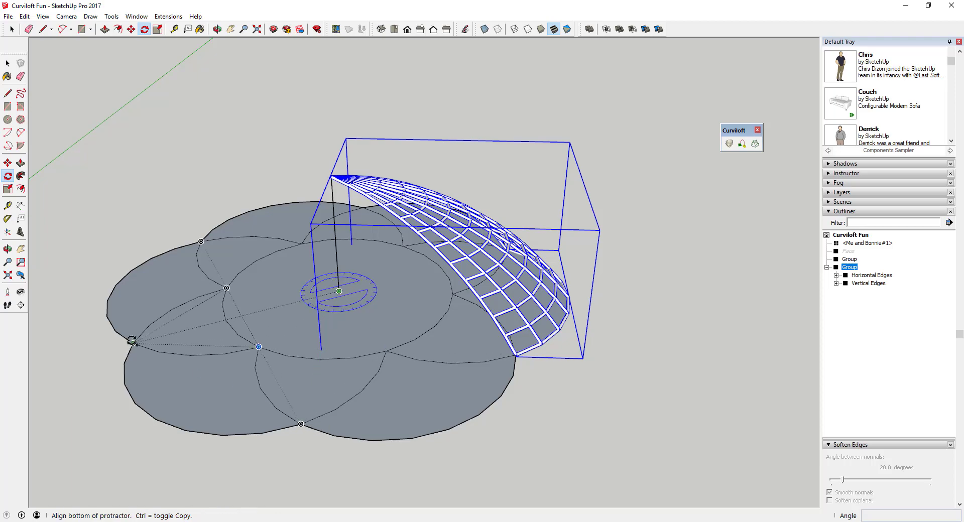
key("space")
Rotate a copy of the lattice group 60 degrees about the base's centre and array it around all six petals
middle_click_drag(517, 323, 519, 328)
scroll(499, 357, "up", 5)
middle_click_drag(500, 357, 499, 122)
scroll(424, 173, "down", 5)
key("q")
left_click(257, 274)
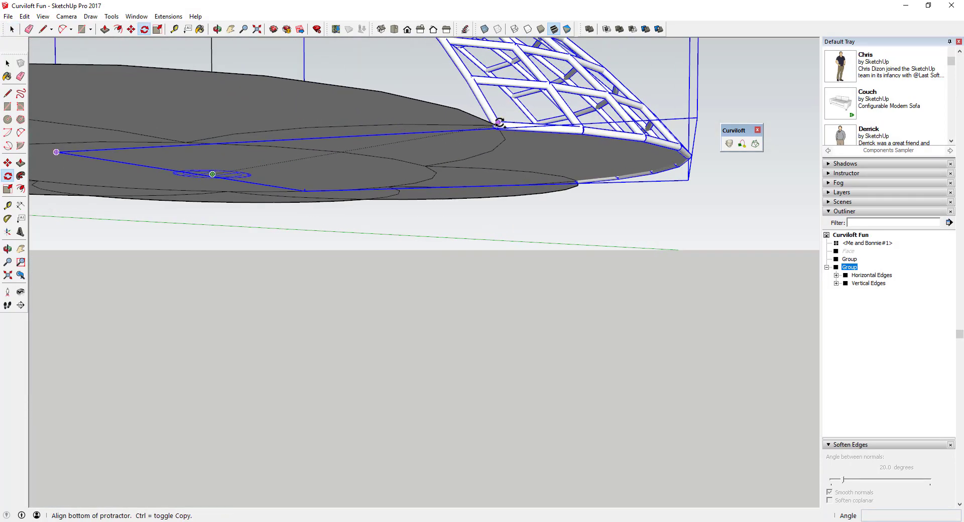
scroll(499, 122, "up", 5)
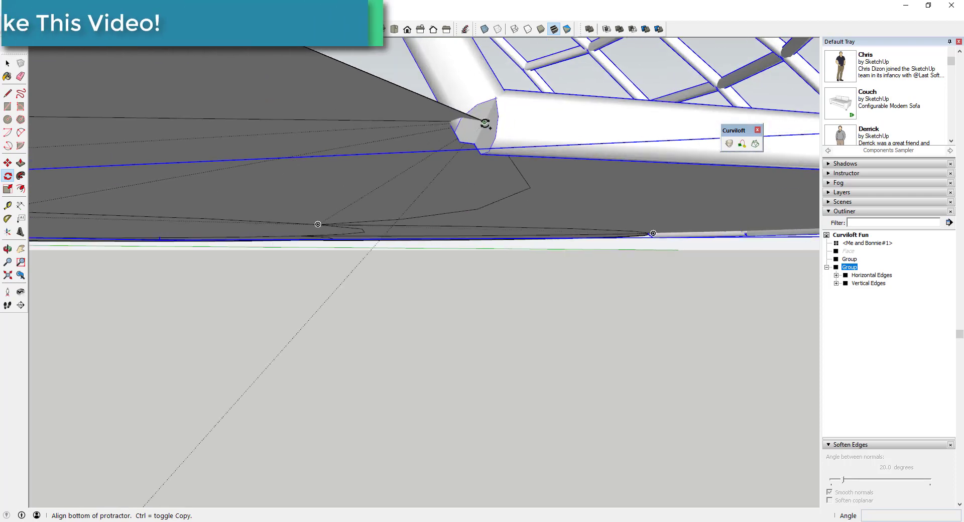
scroll(487, 124, "down", 5)
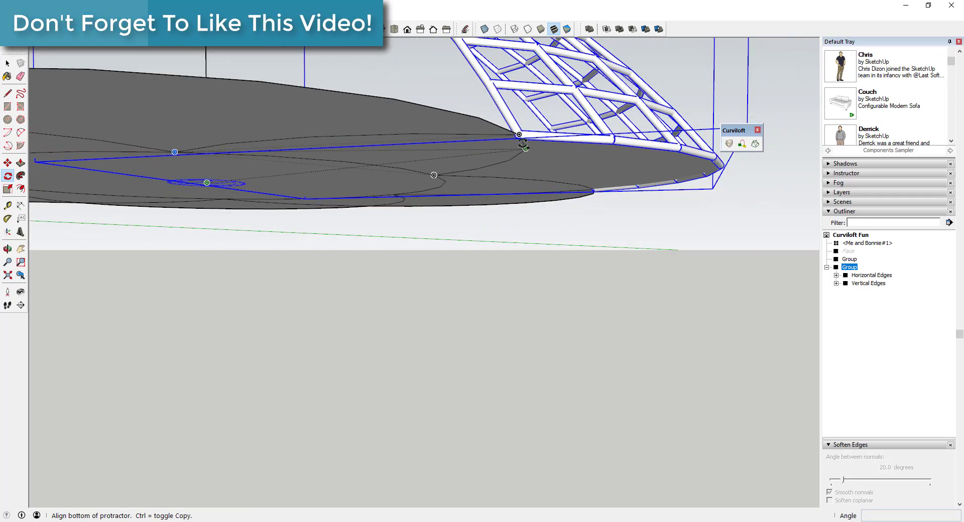
scroll(522, 143, "down", 5)
middle_click_drag(523, 143, 491, 402)
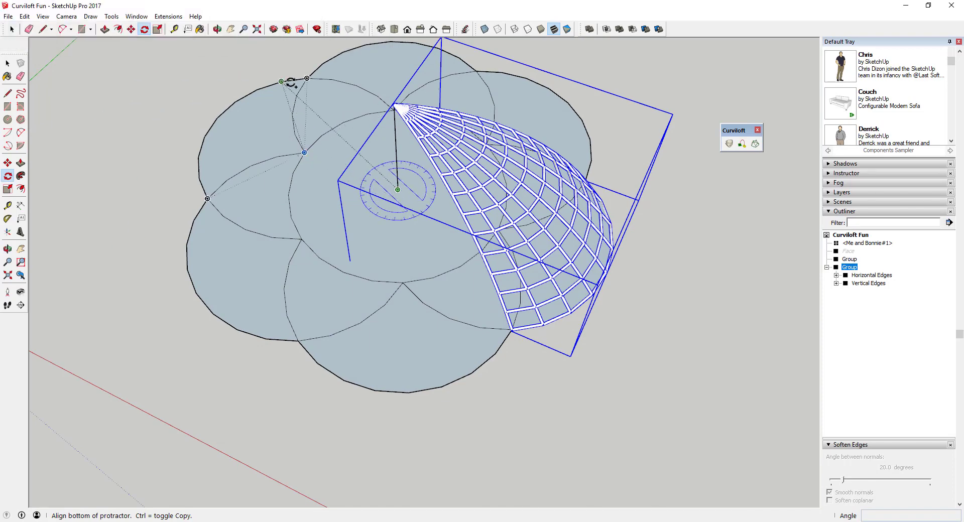
left_click(307, 78)
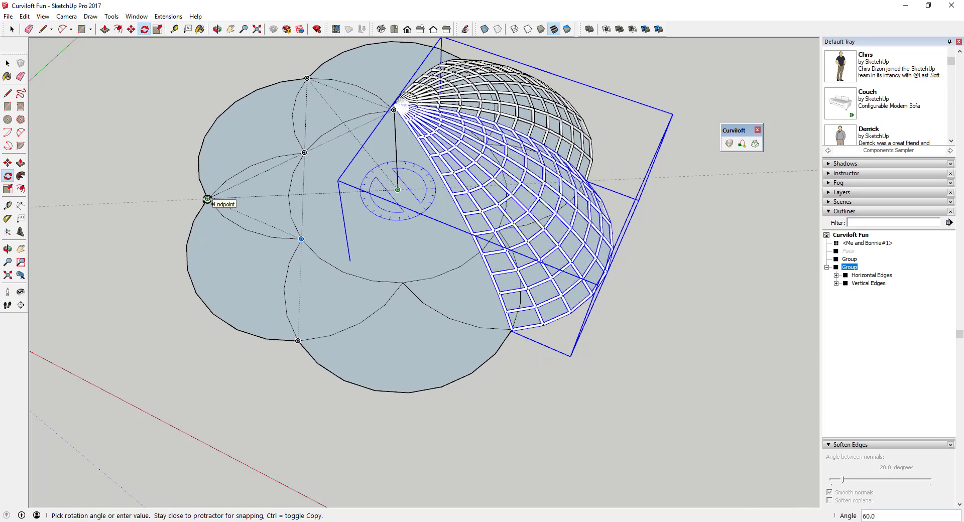
left_click(208, 199)
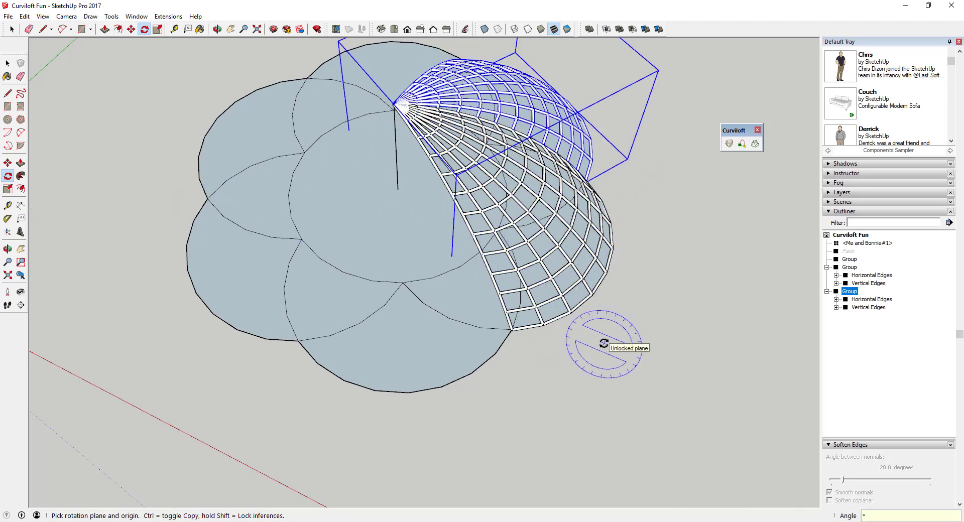
key("Return")
Examine the arrayed lattice dome from several sides and unhide the Face group
middle_click_drag(592, 325, 573, 136)
scroll(326, 234, "up", 3)
scroll(347, 223, "down", 2)
middle_click_drag(347, 223, 381, 244)
scroll(380, 244, "down", 5)
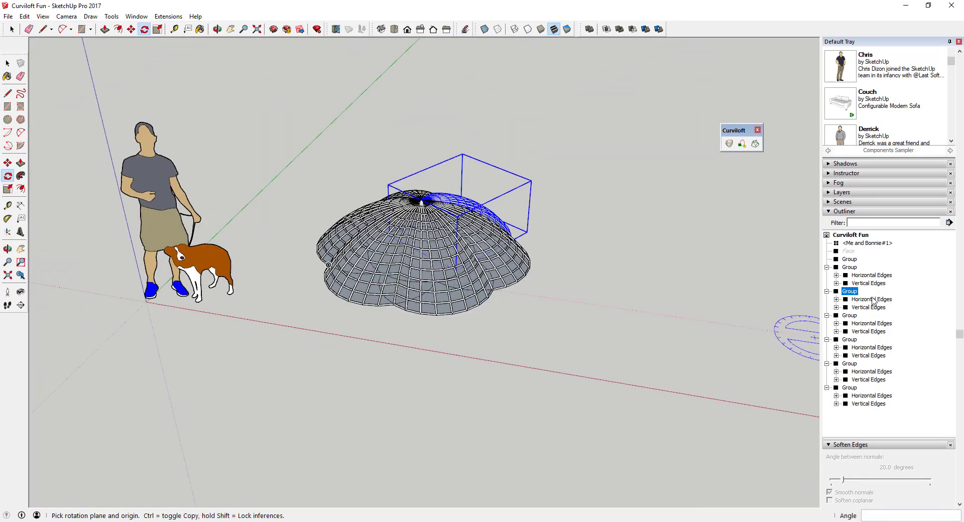
right_click(852, 316)
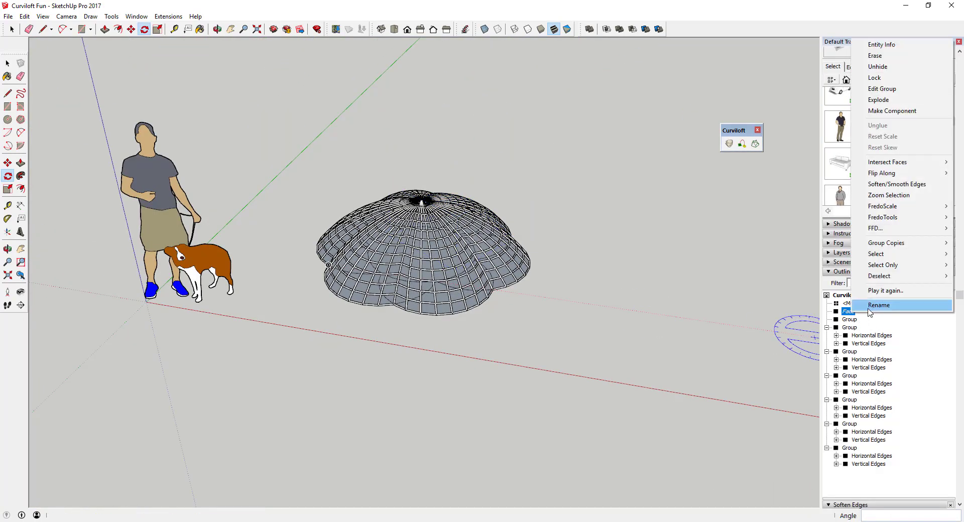
left_click(874, 62)
scroll(573, 285, "up", 8)
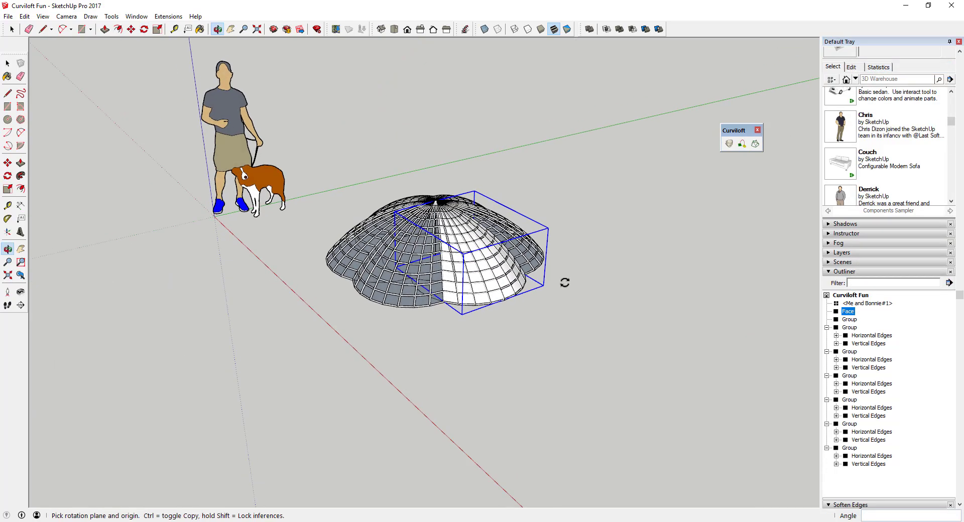
middle_click_drag(465, 274, 495, 287)
Undo the unhiding of the Face group and the rotated lattice copies, leaving only the original petal lattice
key("q")
key("ctrl+z")
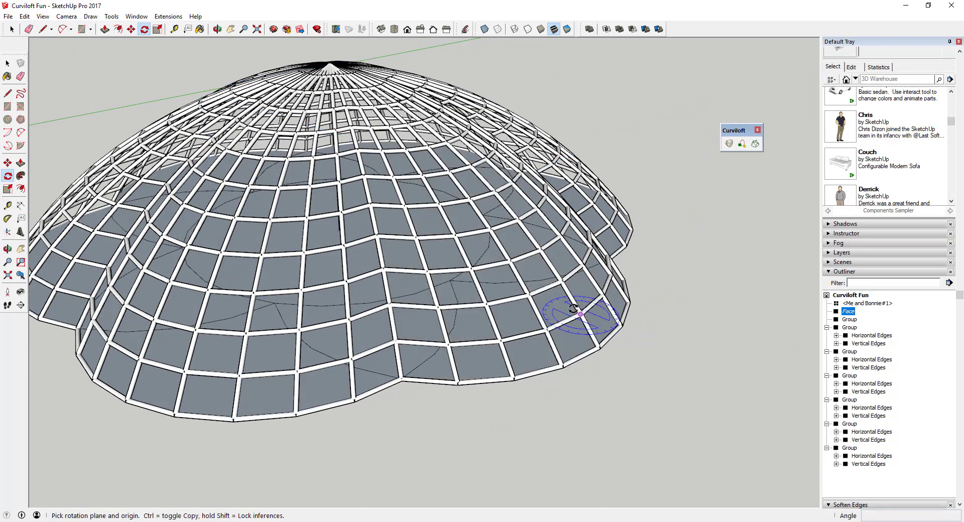
key("ctrl+z")
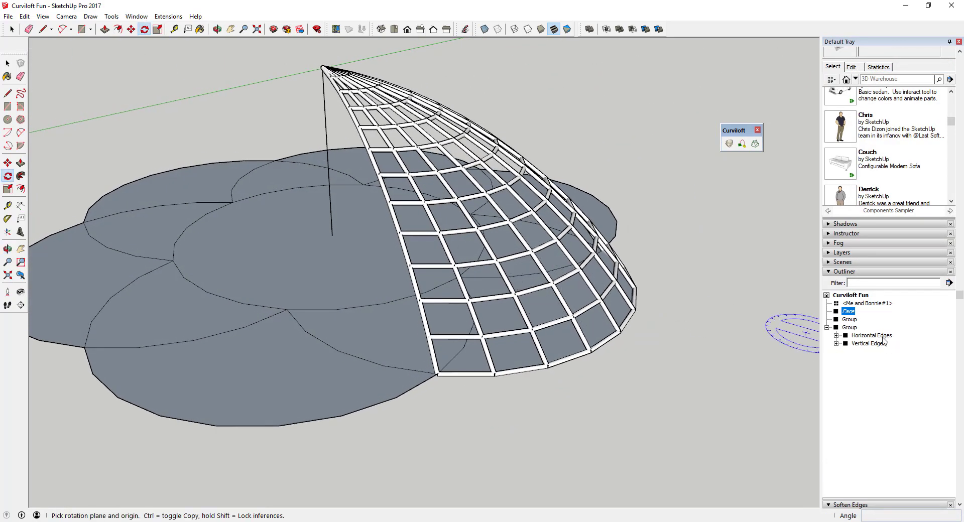
Move the Face group into the combined lattice group, unhide it there and leave the group
key("space")
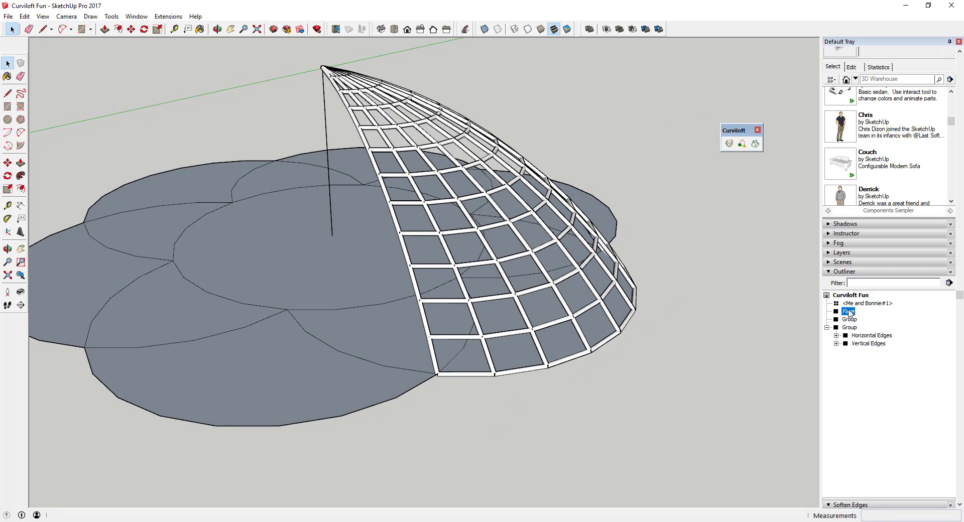
left_click_drag(848, 312, 856, 329)
right_click(857, 328)
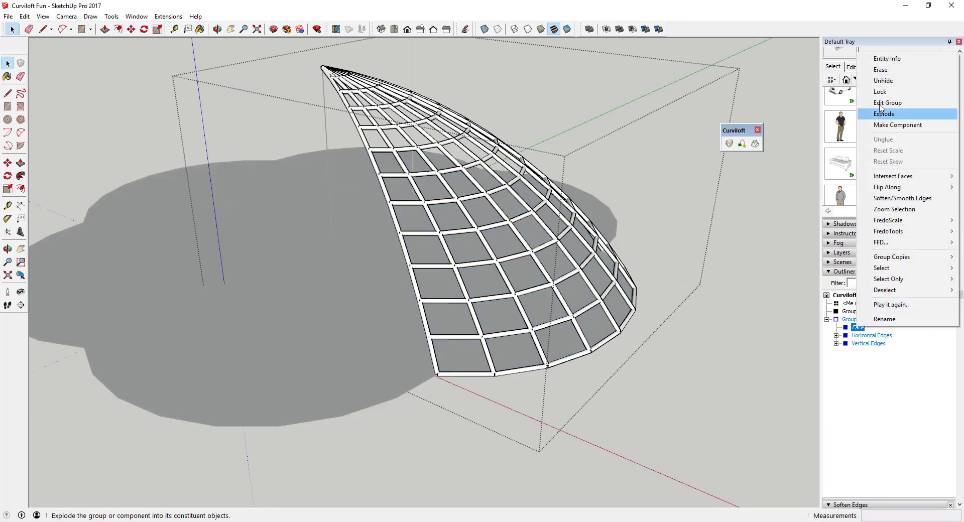
left_click(883, 81)
left_click(728, 384)
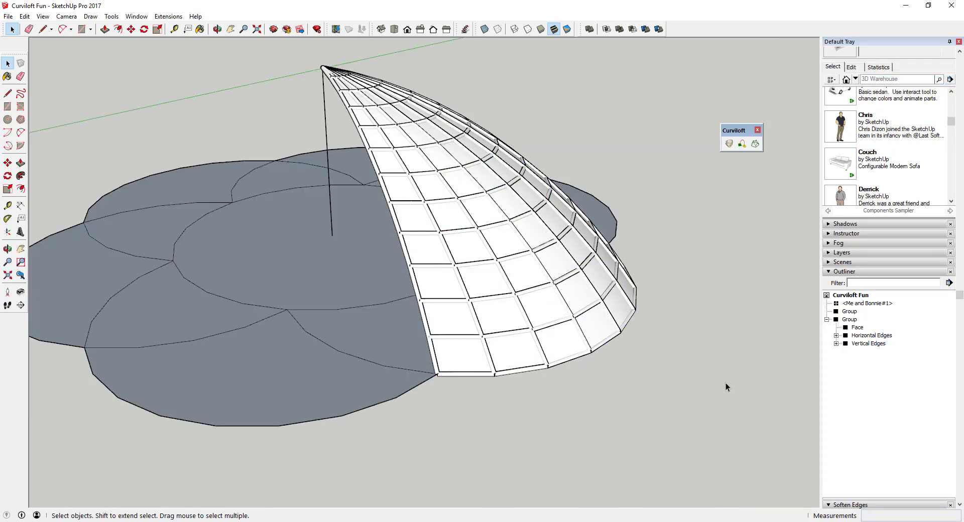
Make the combined petal group, with its Face, Horizontal Edges and Vertical Edges, into a component named Lattice
left_click(850, 320)
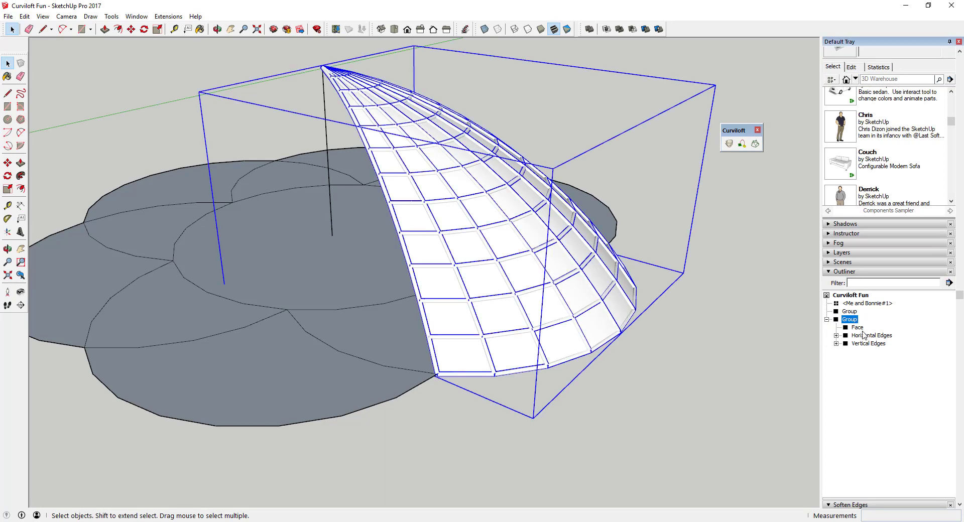
left_click(859, 328)
left_click(850, 321)
middle_click_drag(649, 366, 577, 312)
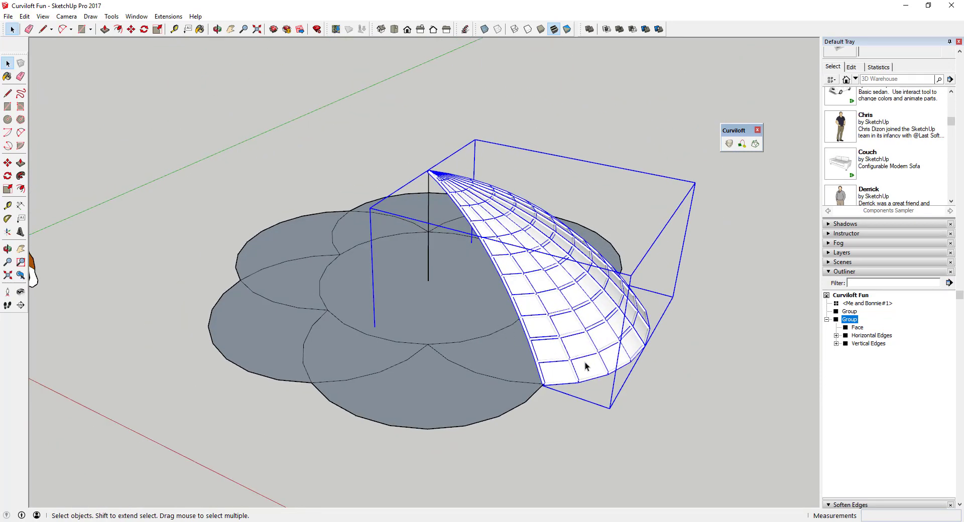
scroll(627, 314, "up", 3)
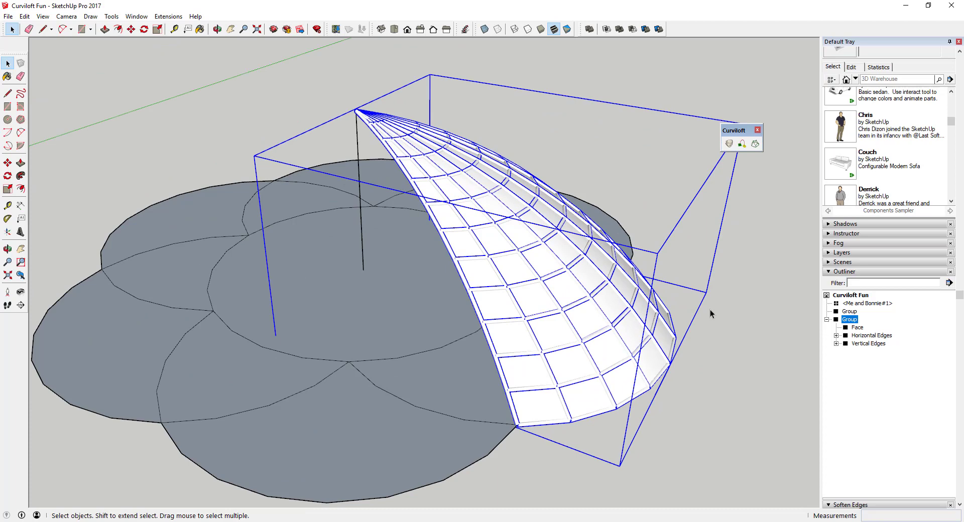
right_click(852, 323)
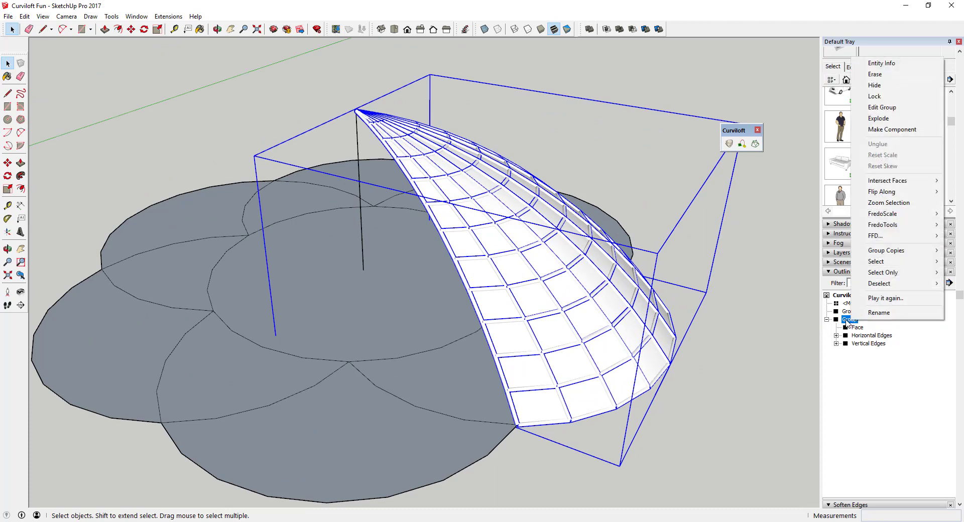
left_click(891, 129)
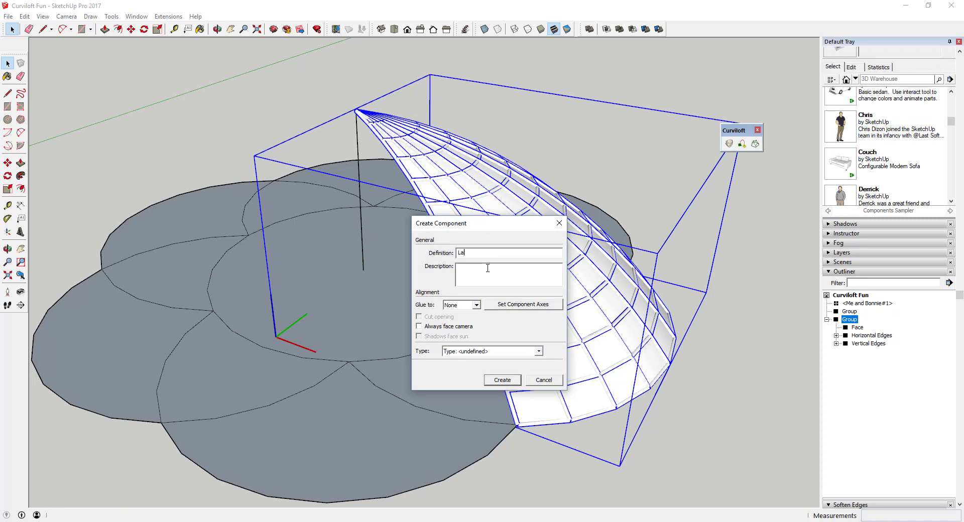
key("Return")
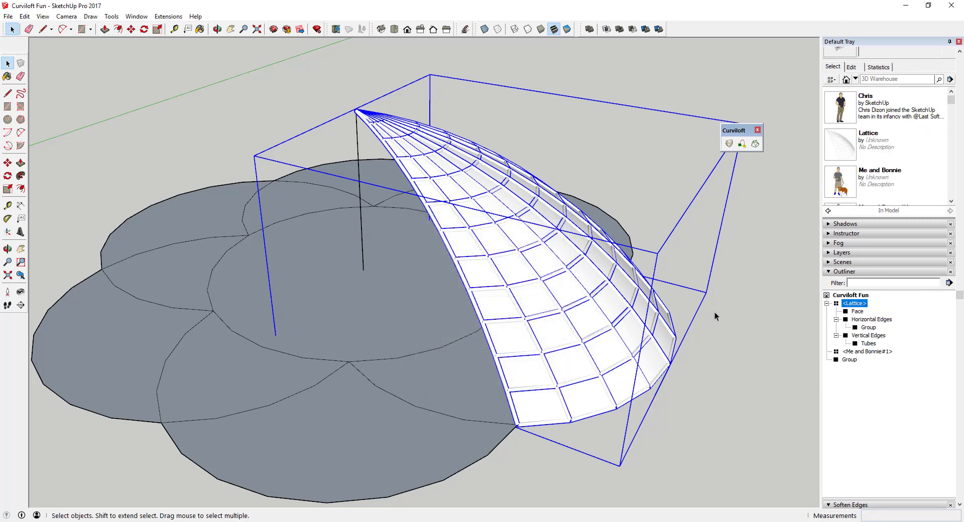
Rotate a copy of the Lattice component 60 degrees about the base's centre and repeat it with *5 to fill all six petals
scroll(602, 293, "down", 3)
middle_click_drag(666, 318, 686, 329)
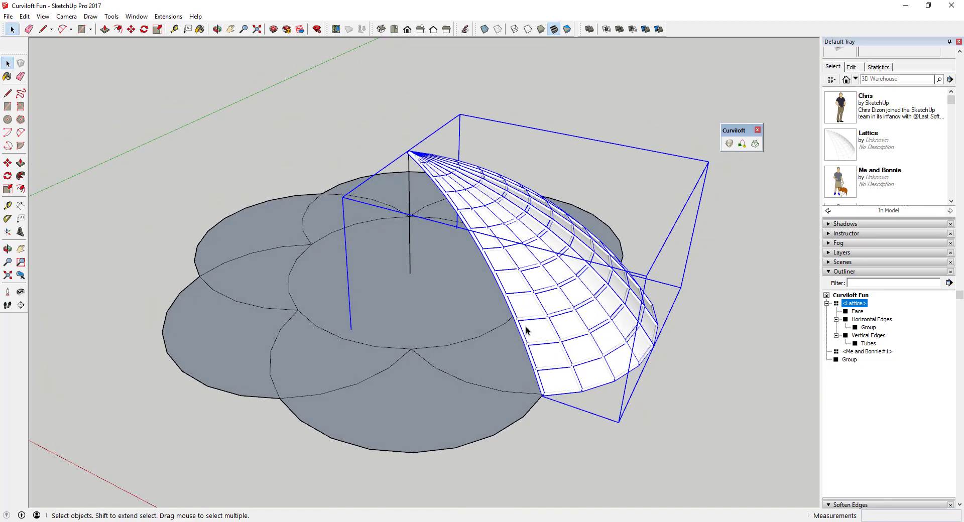
key("q")
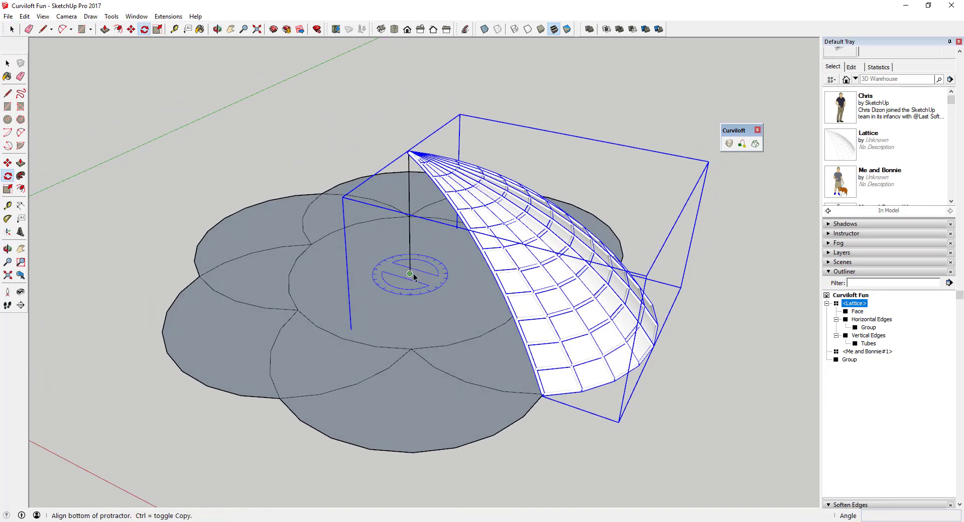
key("space")
key("q")
left_click(409, 274)
left_click(322, 193)
left_click(197, 276)
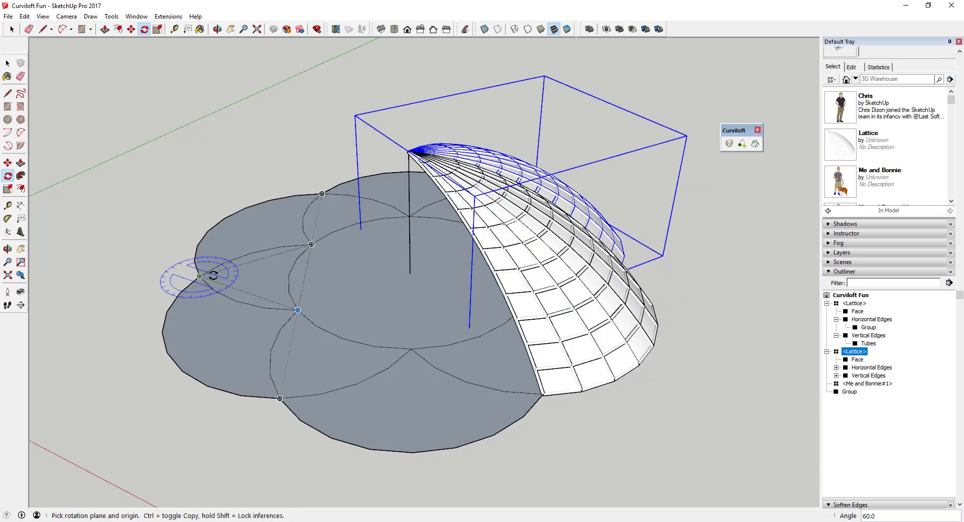
scroll(215, 273, "down", 3)
key("Return")
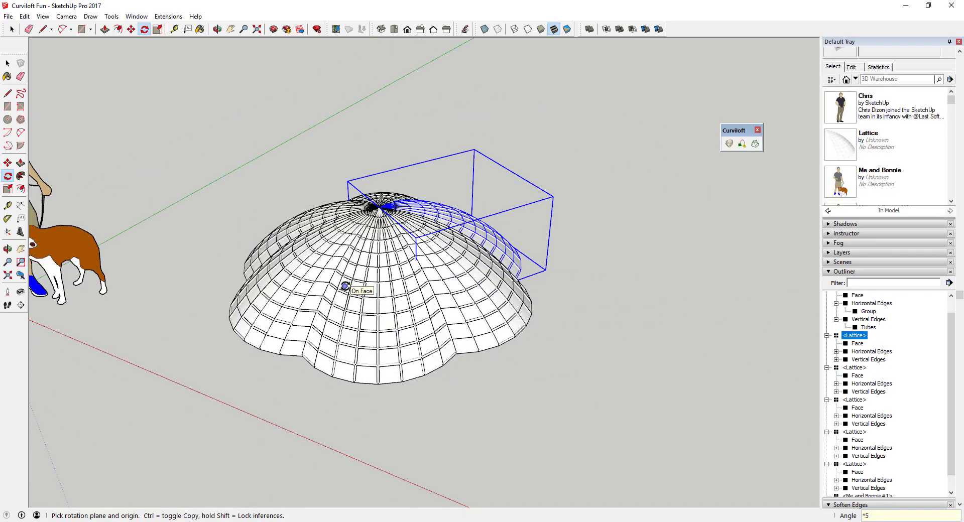
key("space")
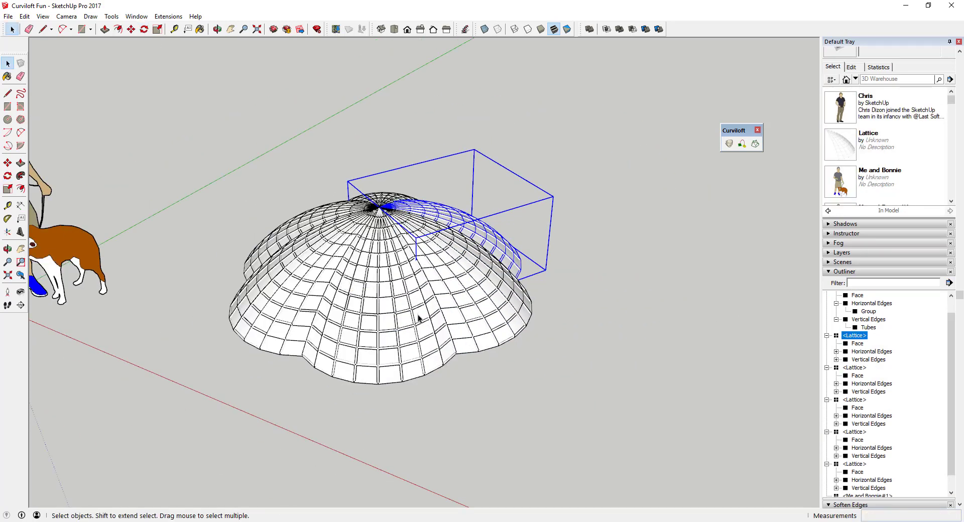
Hide the Face group inside the Lattice component and leave the component
right_click(857, 345)
left_click(861, 96)
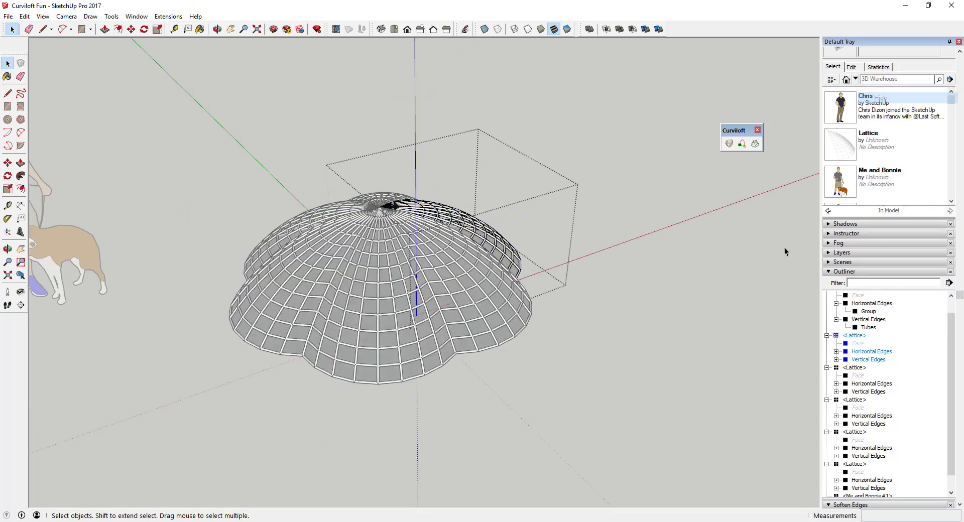
left_click(672, 350)
Open a petal's Horizontal Edges group down to its tubes and scale one mid-height ring tube along the blue axis by 3.61
middle_click_drag(443, 315, 416, 305)
scroll(423, 284, "up", 3)
left_click(416, 304)
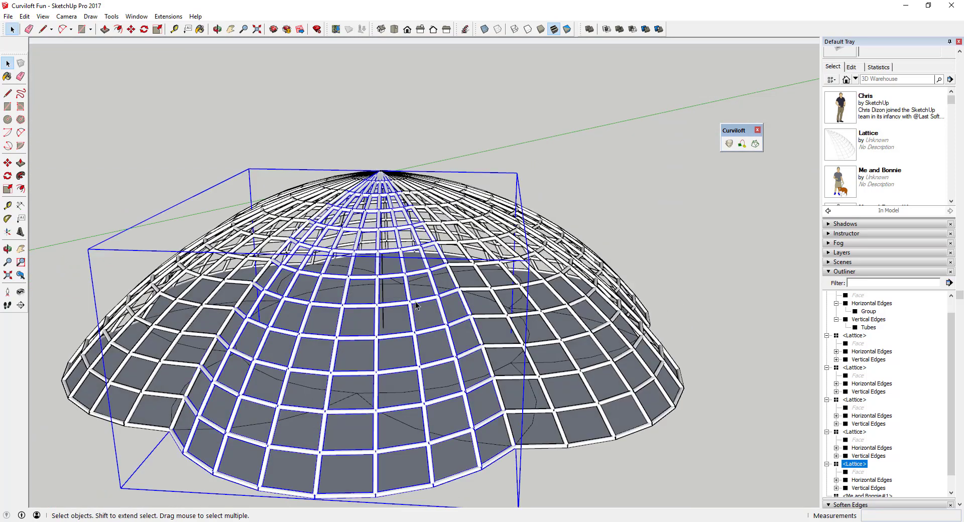
double_click(414, 302)
left_click(419, 300)
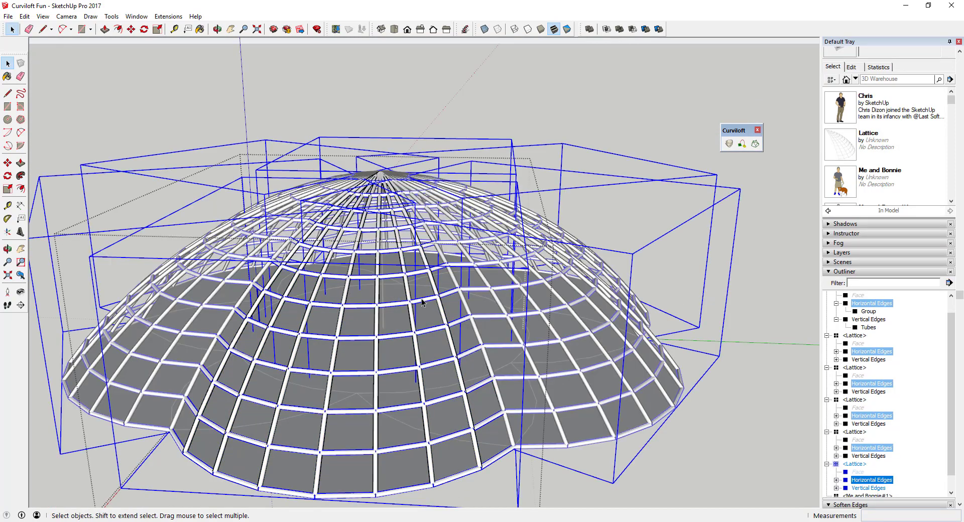
scroll(420, 302, "up", 5)
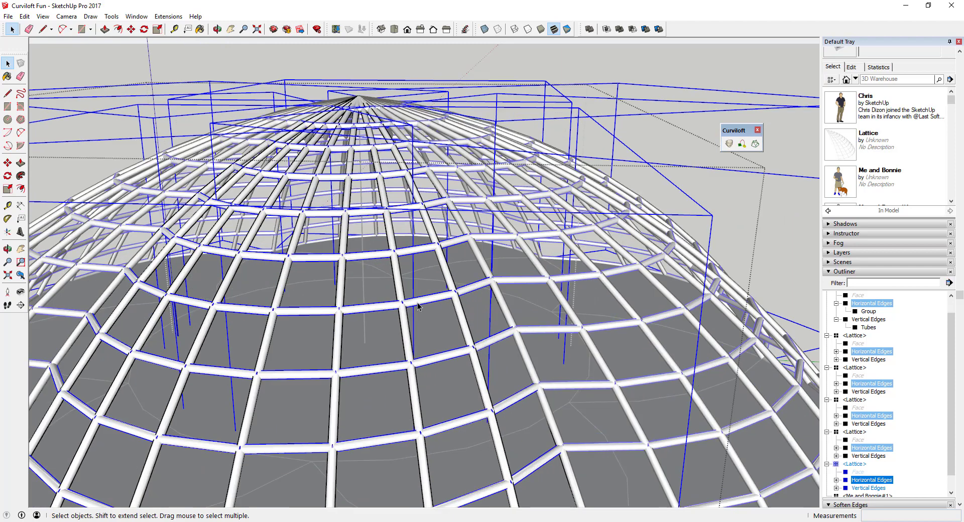
double_click(418, 305)
double_click(415, 299)
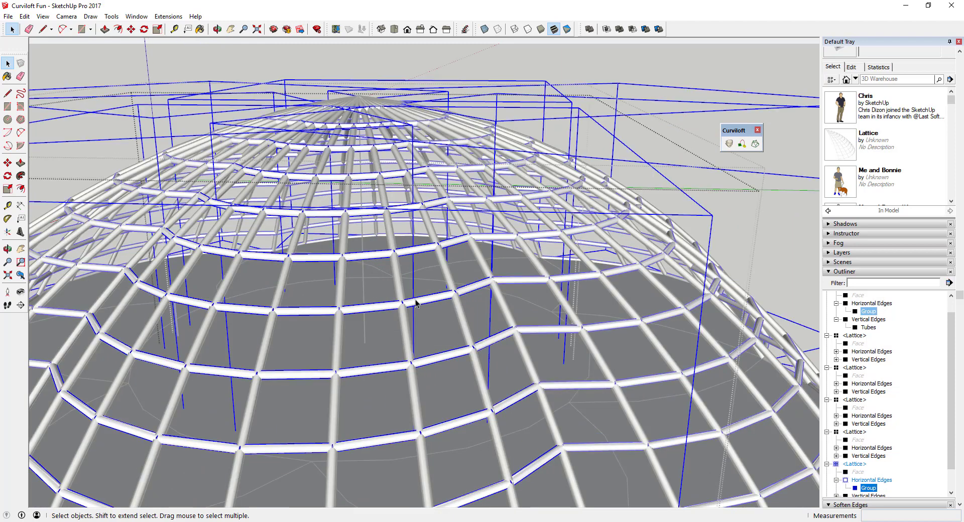
left_click(418, 301)
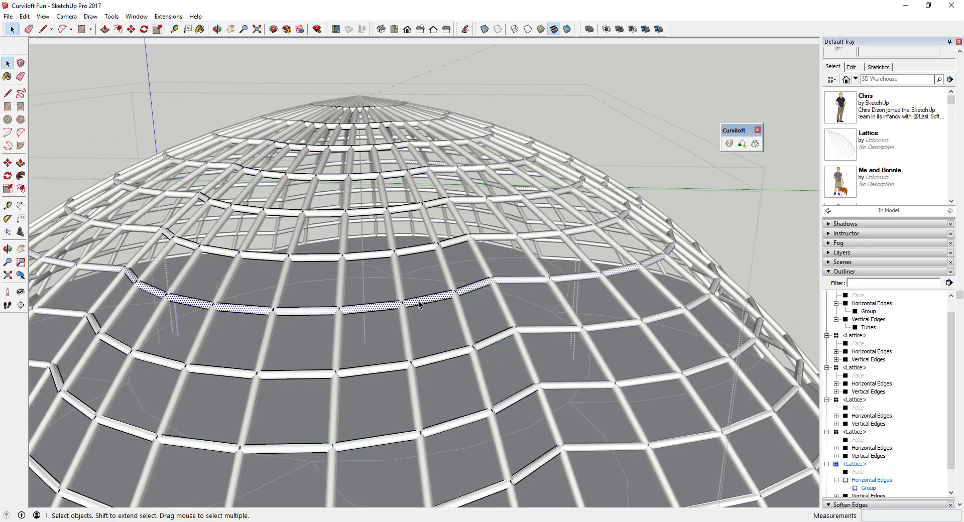
key("s")
left_click_drag(296, 286, 289, 268)
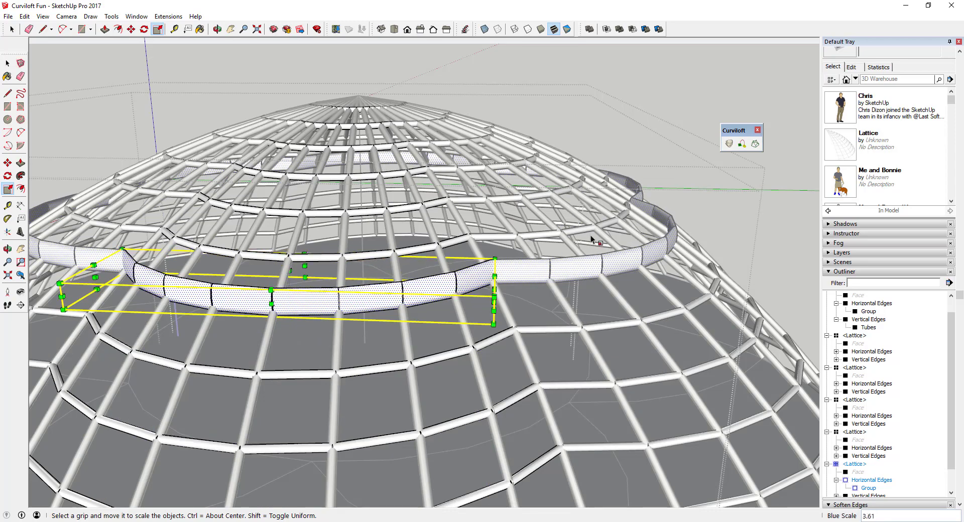
Examine the scaled ring around the whole dome from several sides and leave the nested group
middle_click_drag(706, 207, 570, 327)
scroll(469, 333, "down", 6)
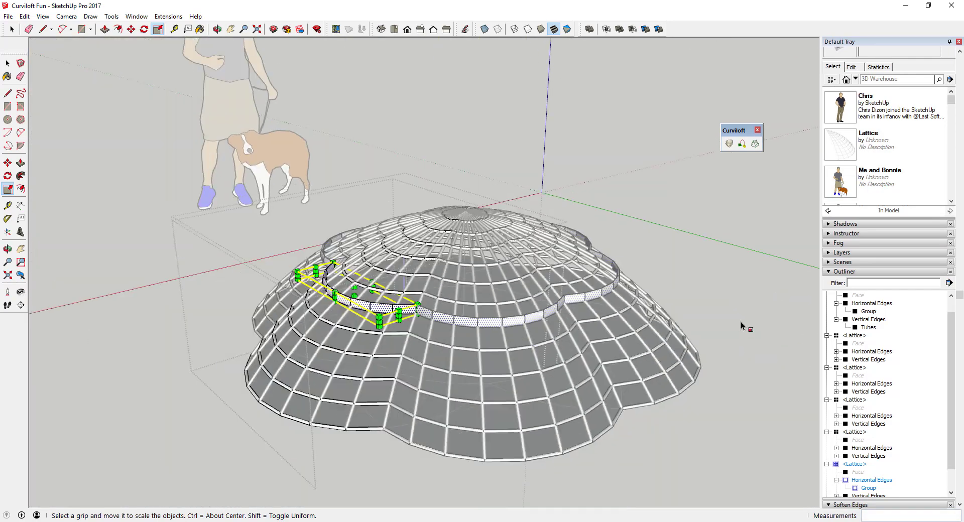
middle_click_drag(745, 327, 520, 286)
scroll(520, 286, "up", 4)
scroll(449, 247, "down", 5)
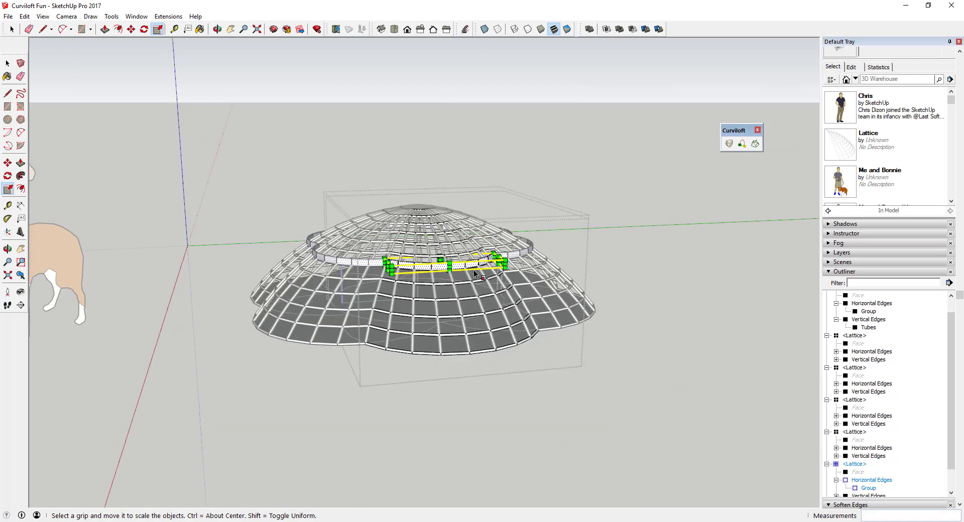
middle_click_drag(450, 248, 537, 347)
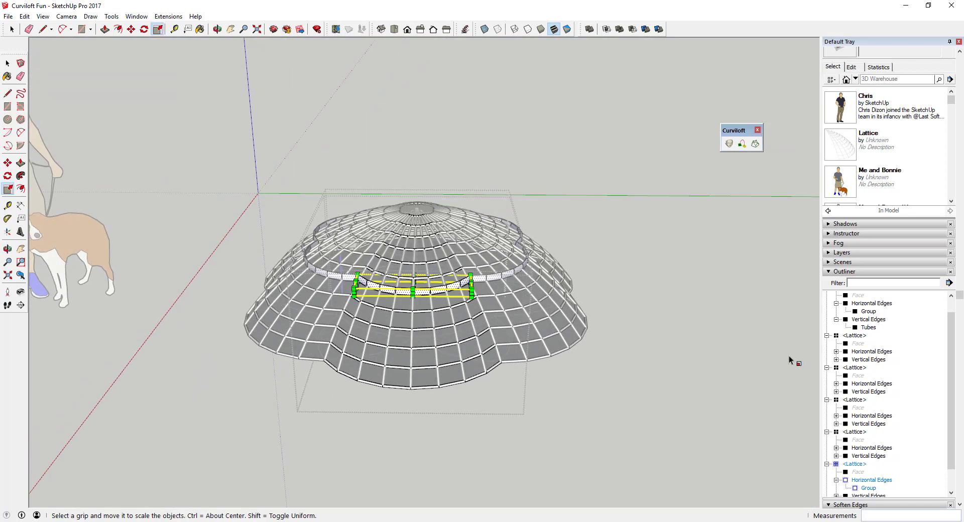
key("space")
middle_click_drag(631, 348, 553, 322)
left_click(651, 361)
Hide the Horizontal Edges group in the Lattice component, view the dome with only vertical tubes, and unhide the group again
scroll(313, 283, "up", 2)
right_click(871, 352)
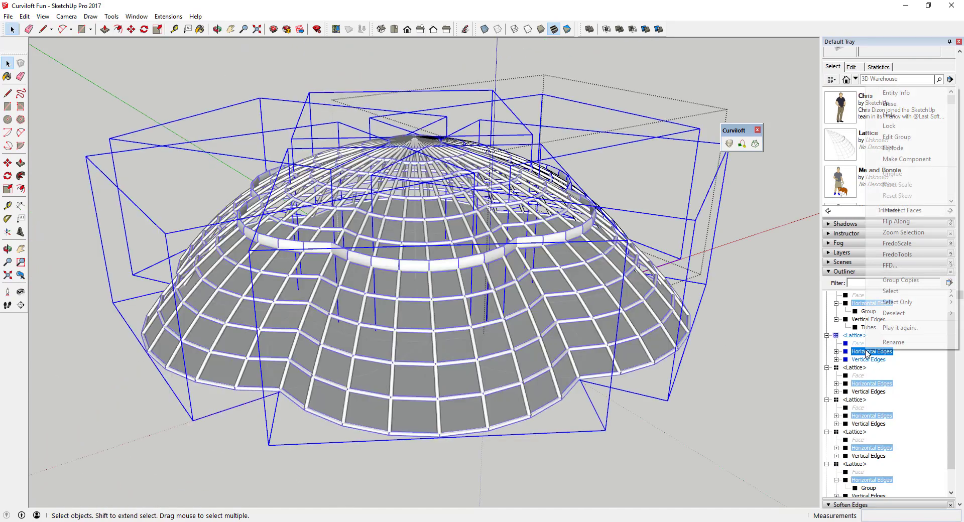
left_click(889, 115)
middle_click_drag(538, 262, 374, 230)
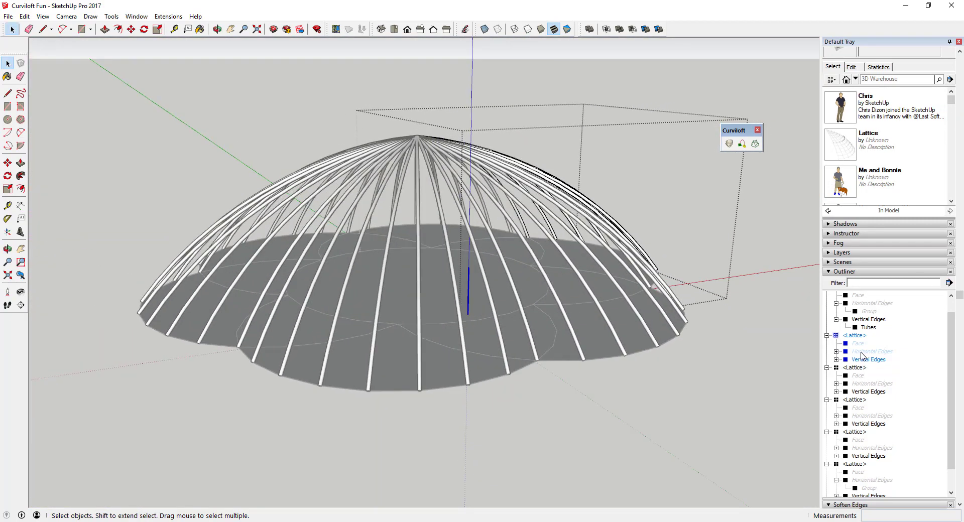
right_click(862, 353)
key("Up")
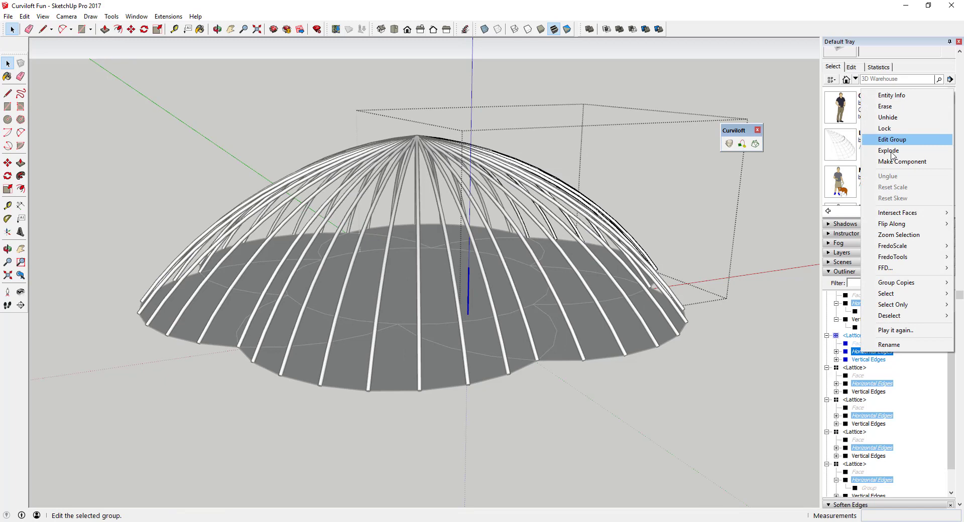
left_click(888, 119)
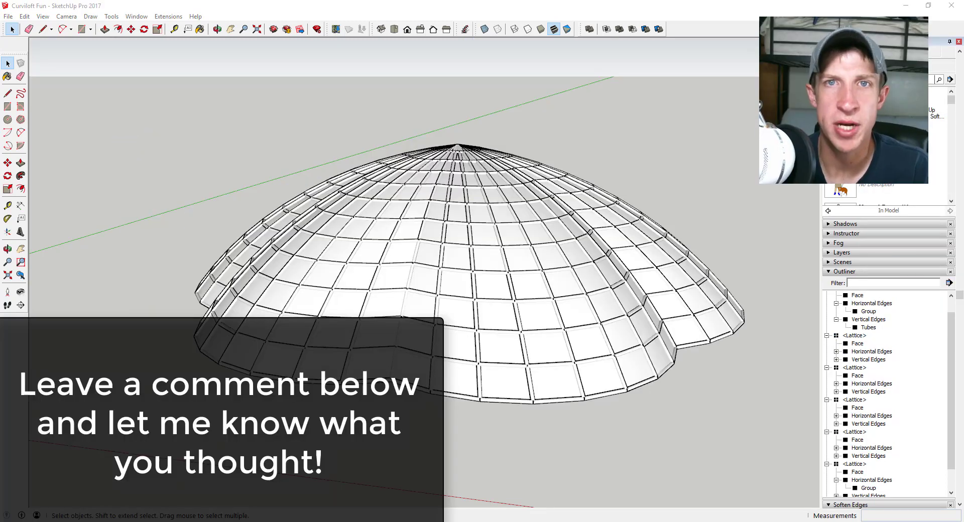